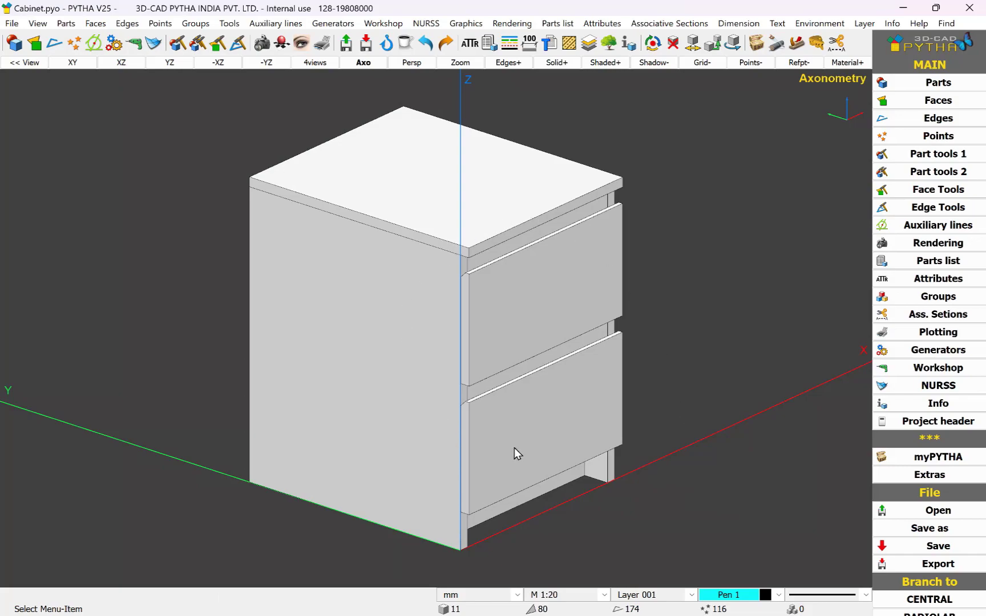
pyautogui.moveTo(339, 386); pyautogui.dragTo(724, 369, button='middle')
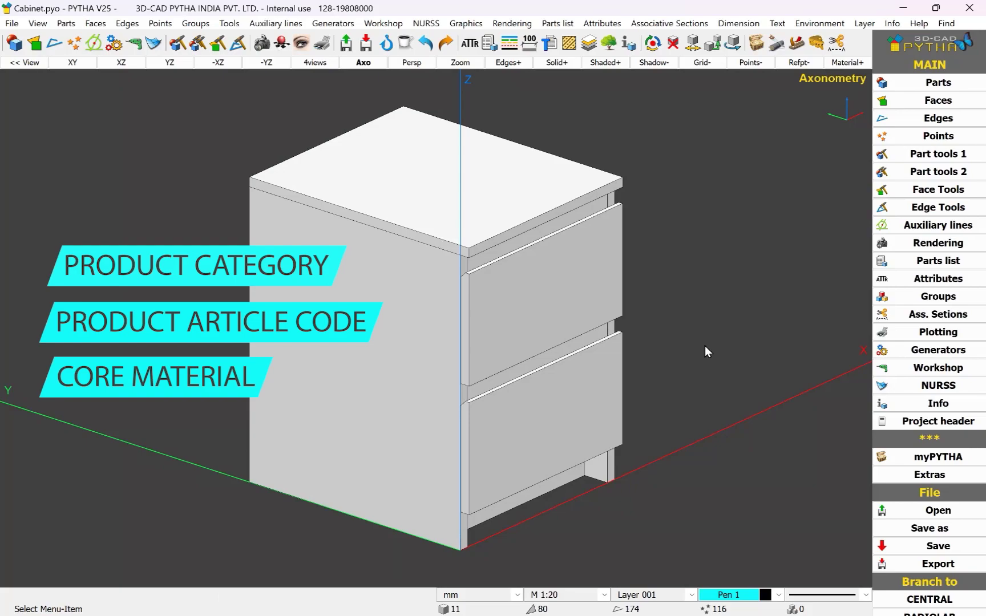
pyautogui.scroll(-1, 705, 345)
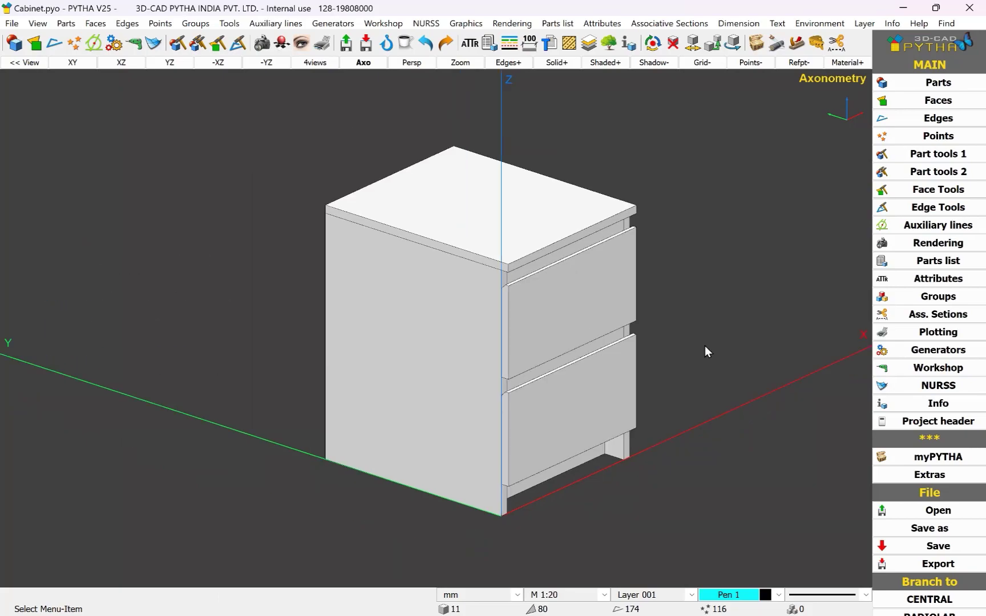
pyautogui.scroll(-1, 691, 346)
pyautogui.scroll(1, 505, 355)
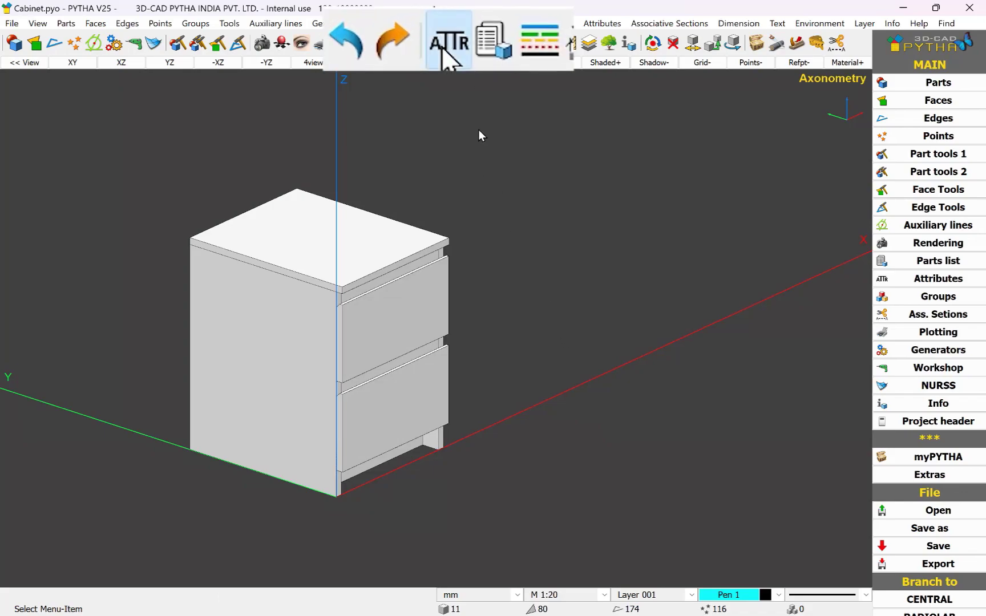
# Create a new material palette named FOR 18MM BOARD.
pyautogui.click(471, 42)
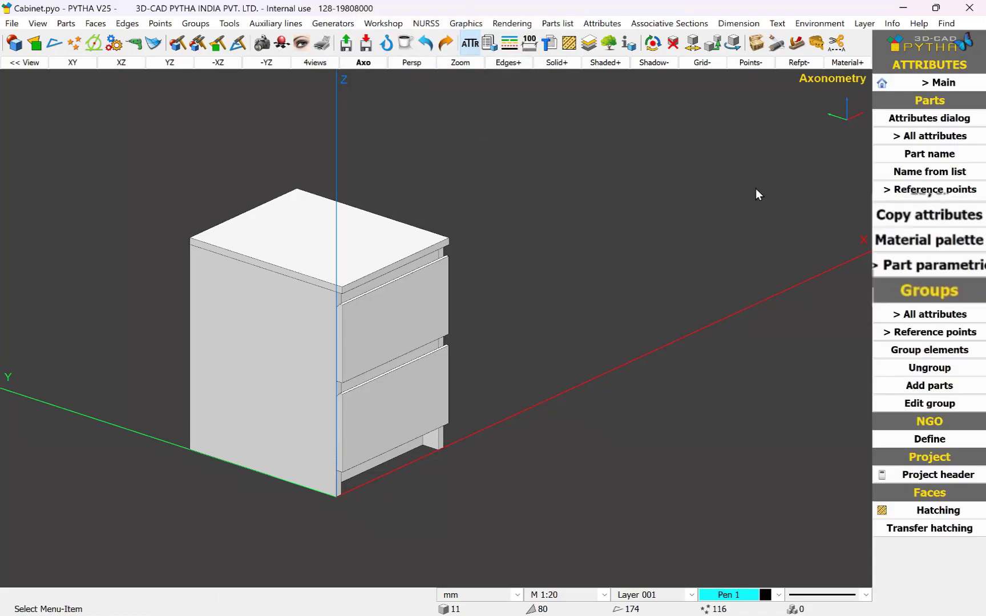
pyautogui.click(899, 243)
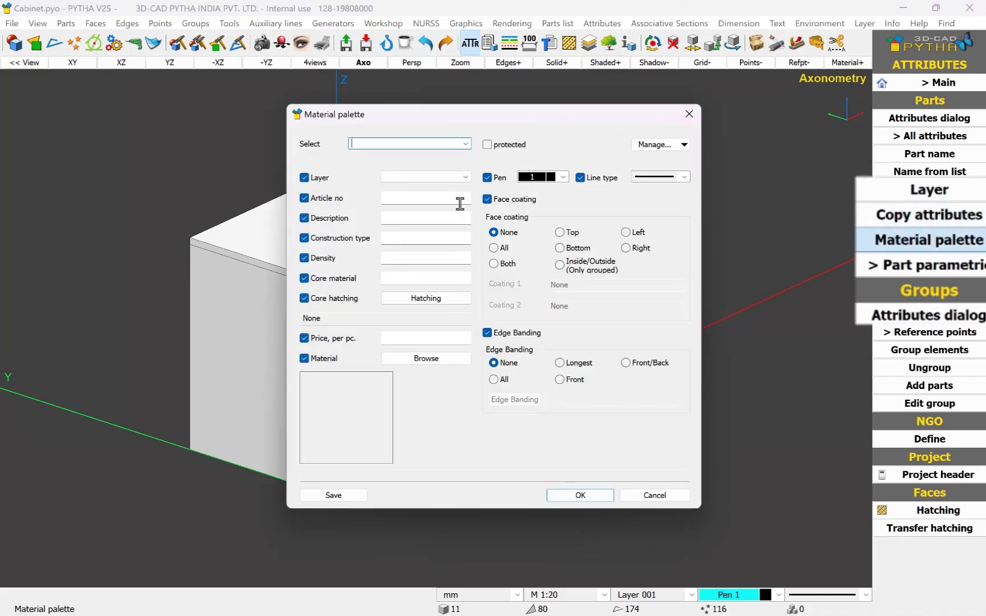
pyautogui.moveTo(458, 113); pyautogui.dragTo(583, 109)
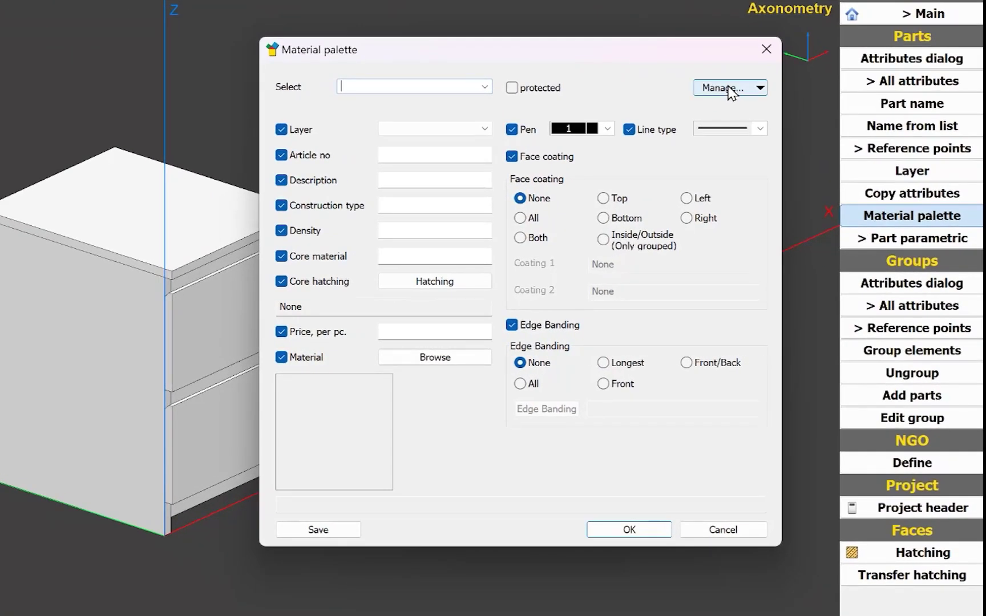
pyautogui.click(731, 90)
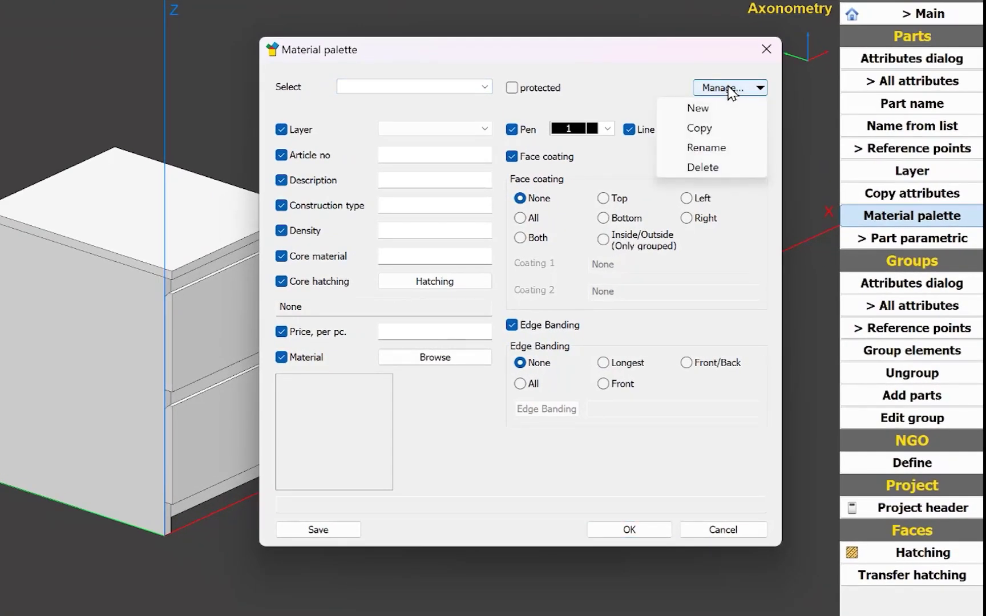
pyautogui.click(728, 110)
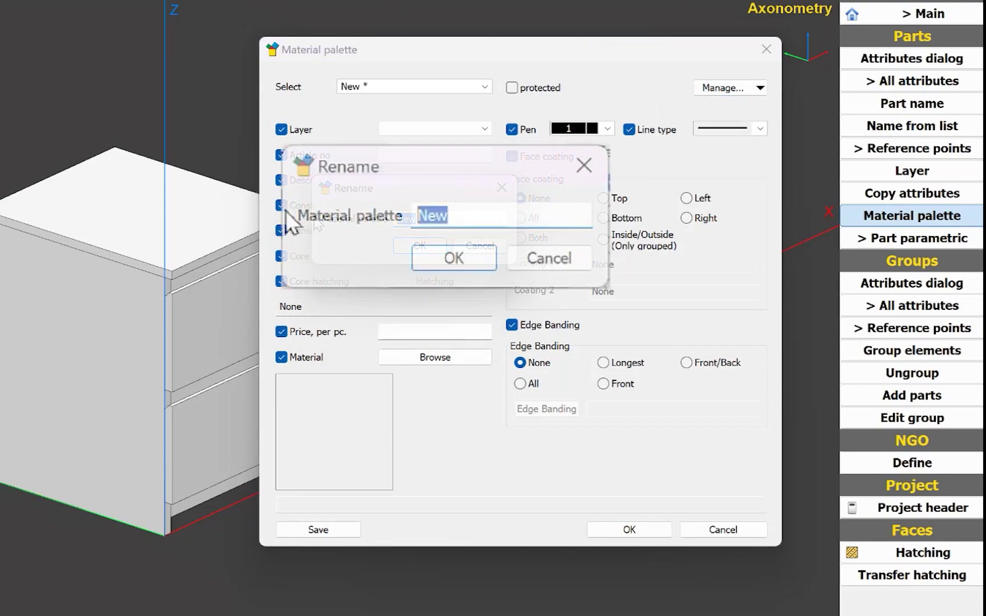
pyautogui.write('FOR 18M')
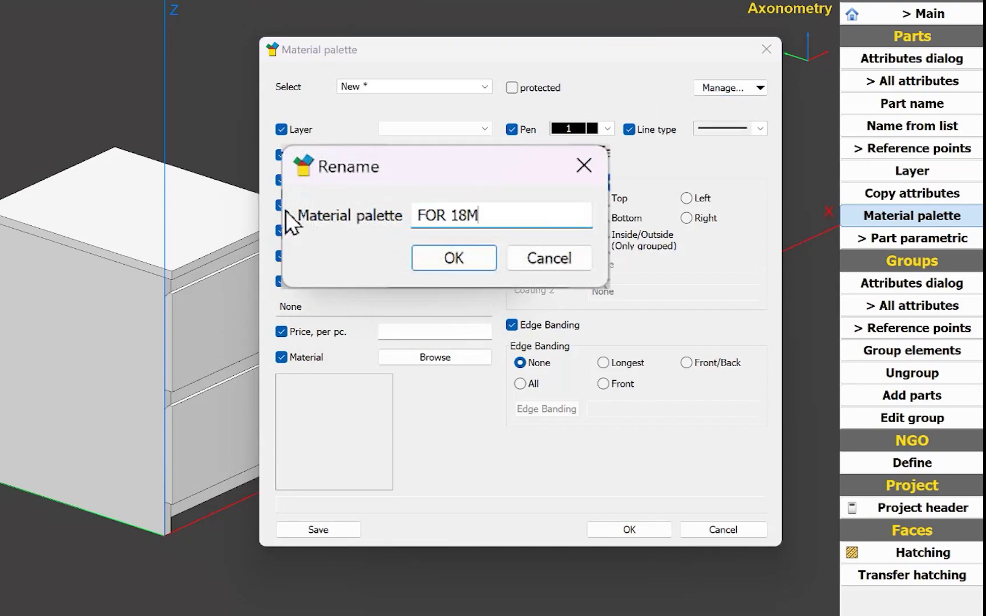
pyautogui.write('M BOARD')
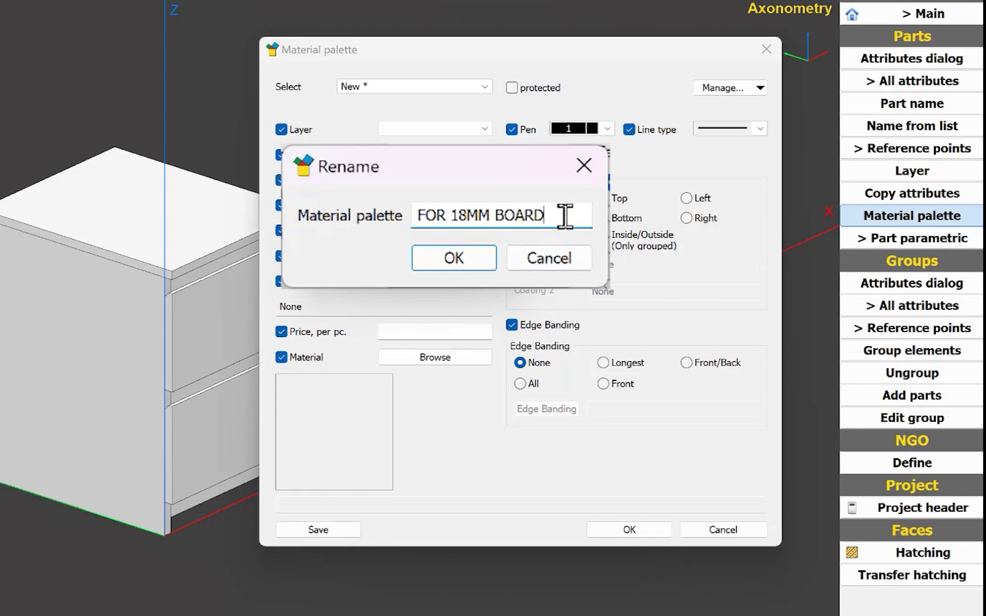
pyautogui.click(472, 260)
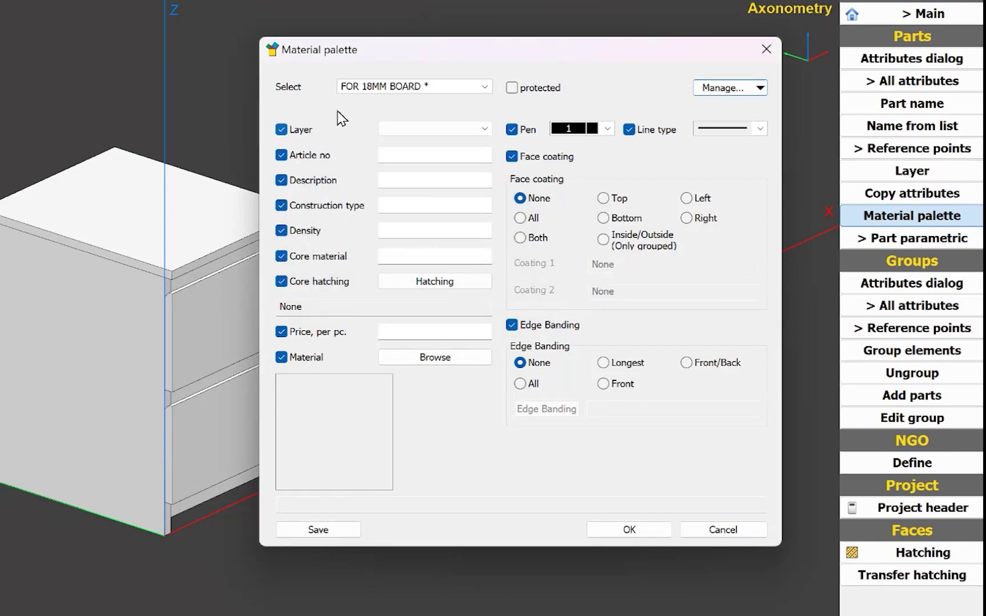
# Exclude layer and description from the palette, and set article number 18_MP_BLUE and construction type Panel.
pyautogui.press('Tab')
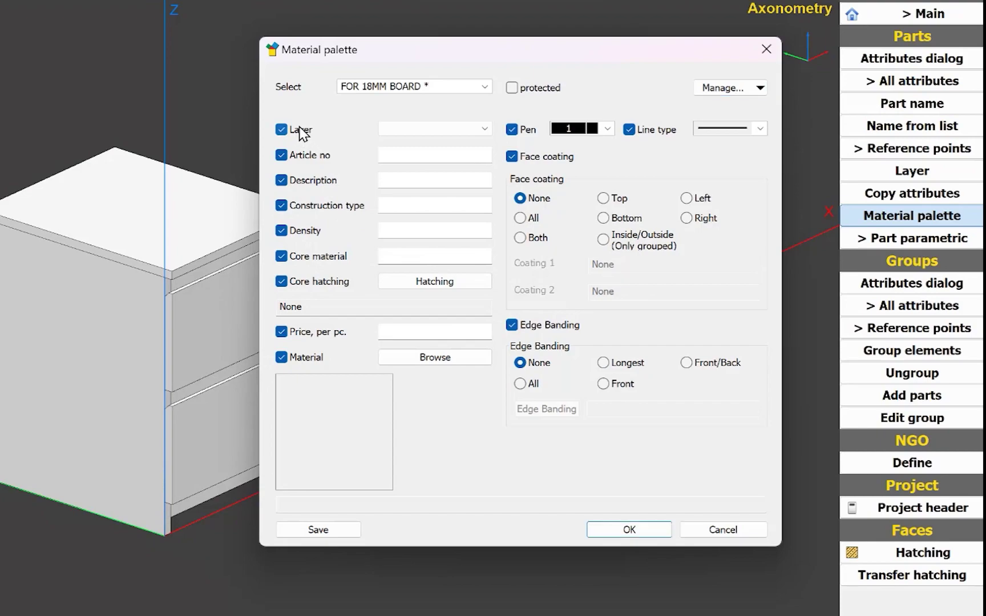
pyautogui.click(300, 133)
pyautogui.click(413, 158)
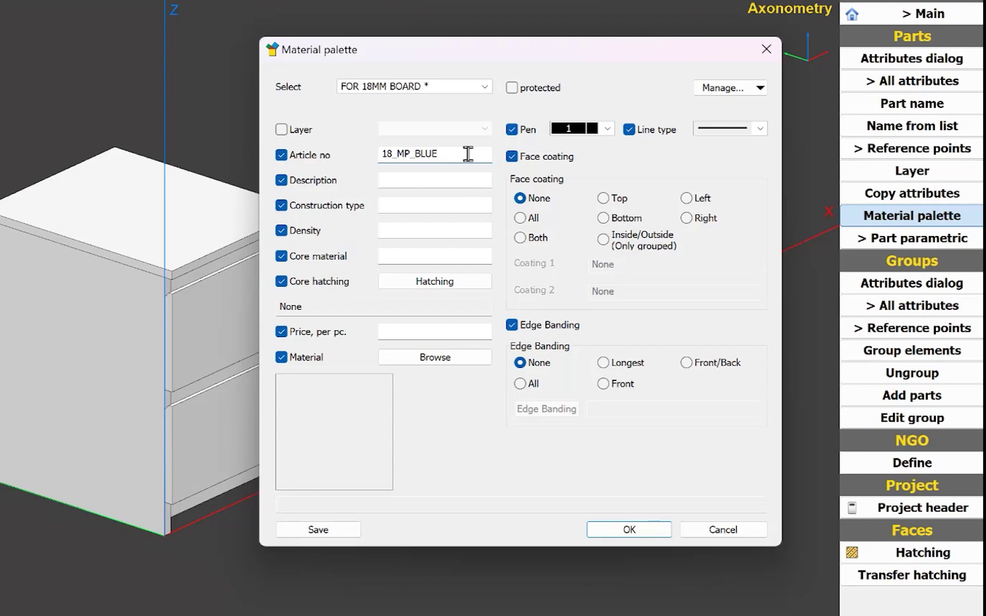
pyautogui.click(313, 188)
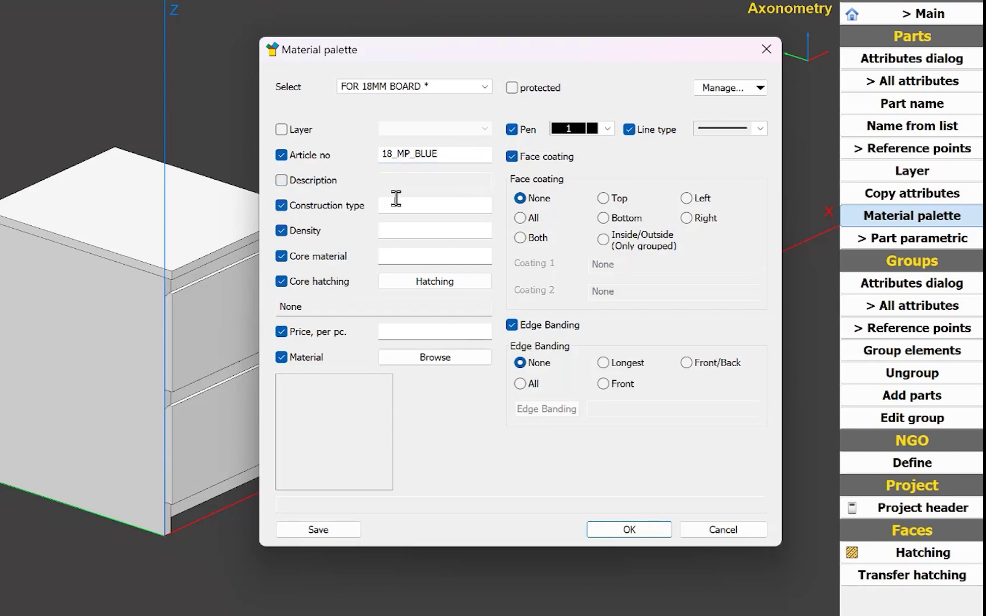
pyautogui.click(412, 206)
# Set the palette's core material to MP, and exclude density, core hatching and price.
pyautogui.click(306, 232)
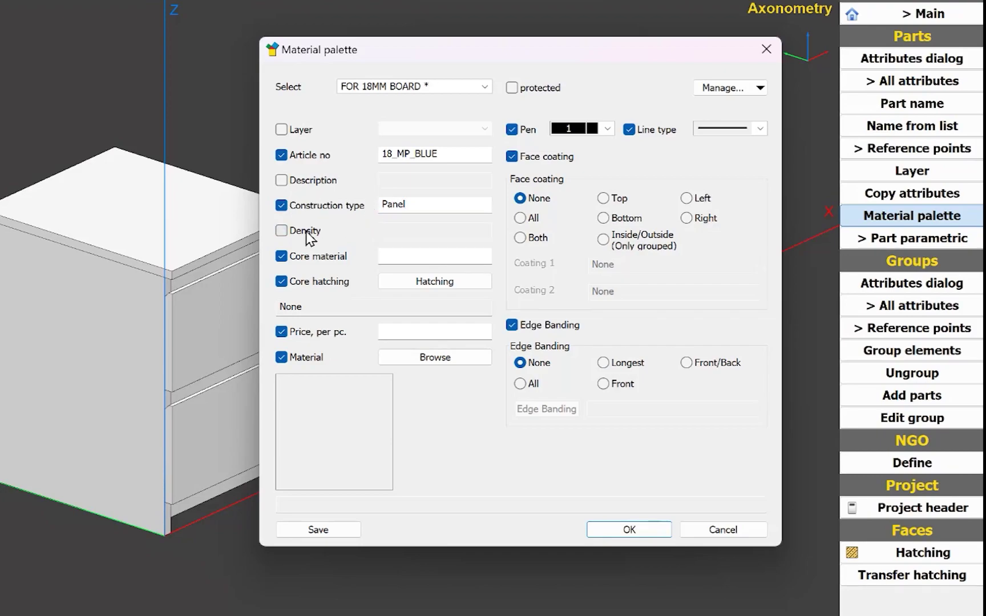
pyautogui.click(407, 254)
pyautogui.write('MP')
pyautogui.click(323, 285)
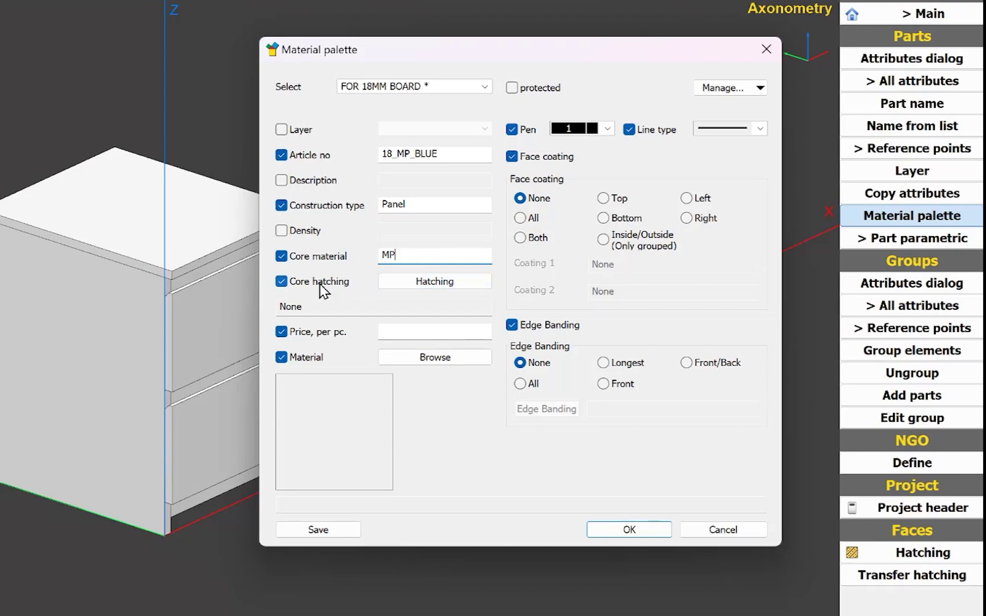
pyautogui.click(329, 332)
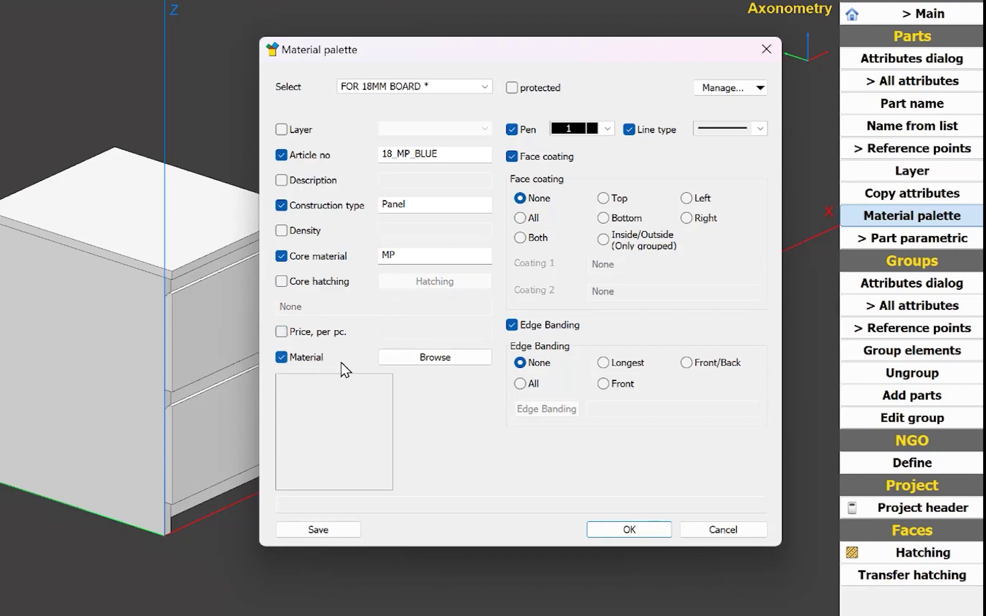
# Assign the blue-1-M material from pytha.pymat to the palette.
pyautogui.click(423, 361)
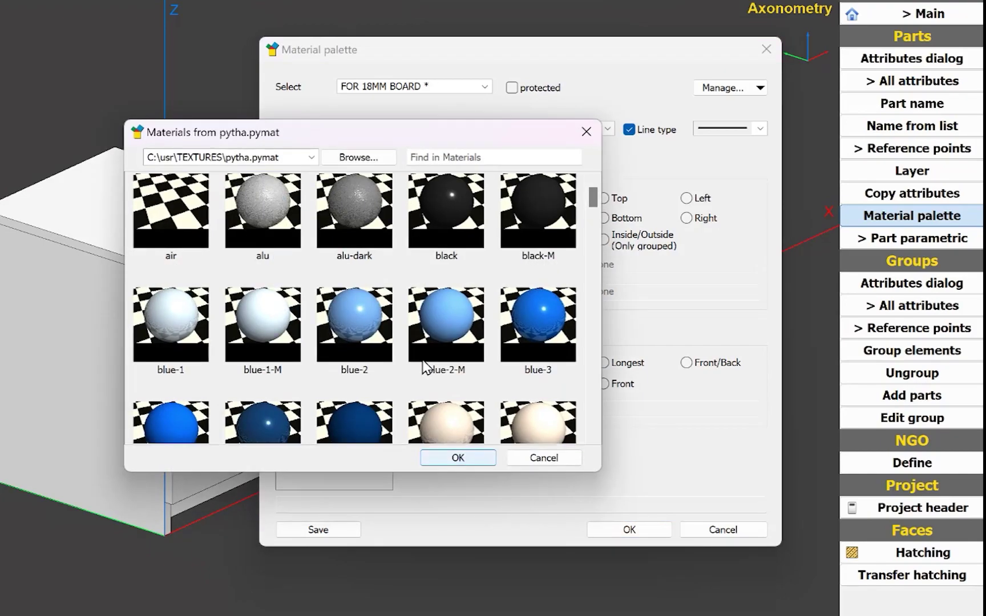
pyautogui.click(262, 319)
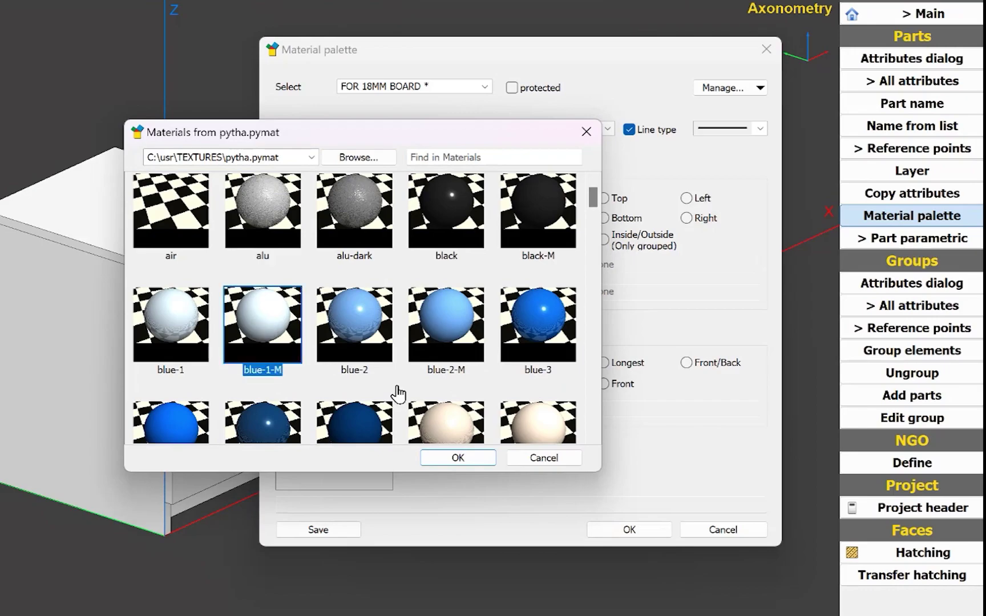
pyautogui.click(471, 459)
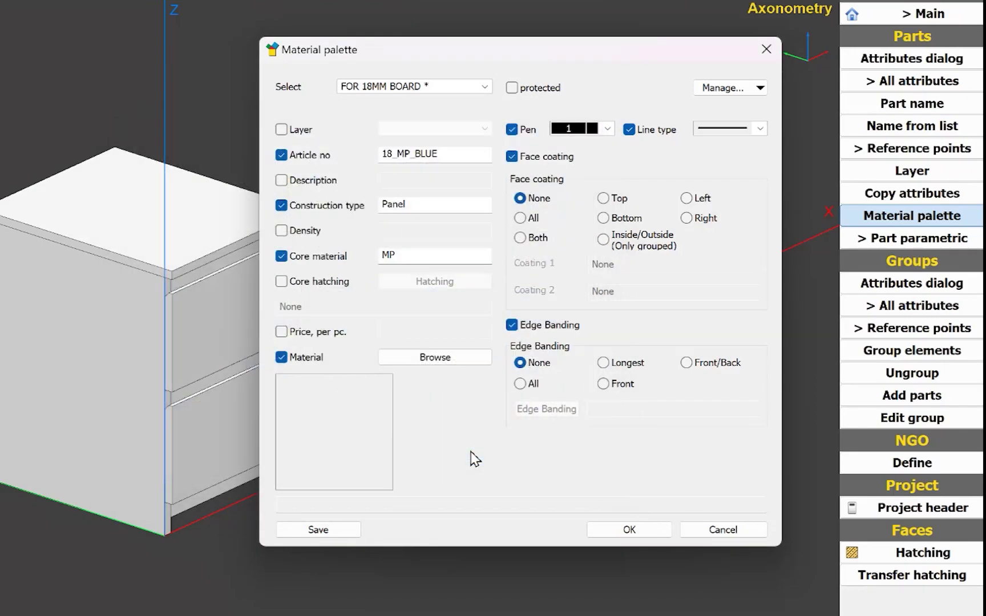
# Exclude pen, line type, face coating and edge banding from the palette, and save it.
pyautogui.click(514, 131)
pyautogui.click(551, 156)
pyautogui.click(559, 327)
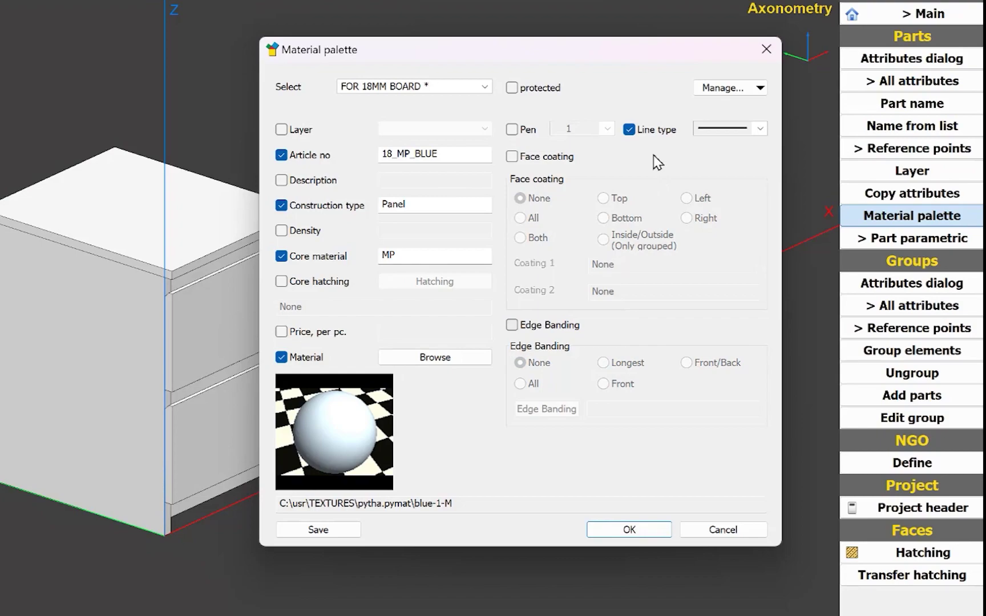
pyautogui.click(645, 131)
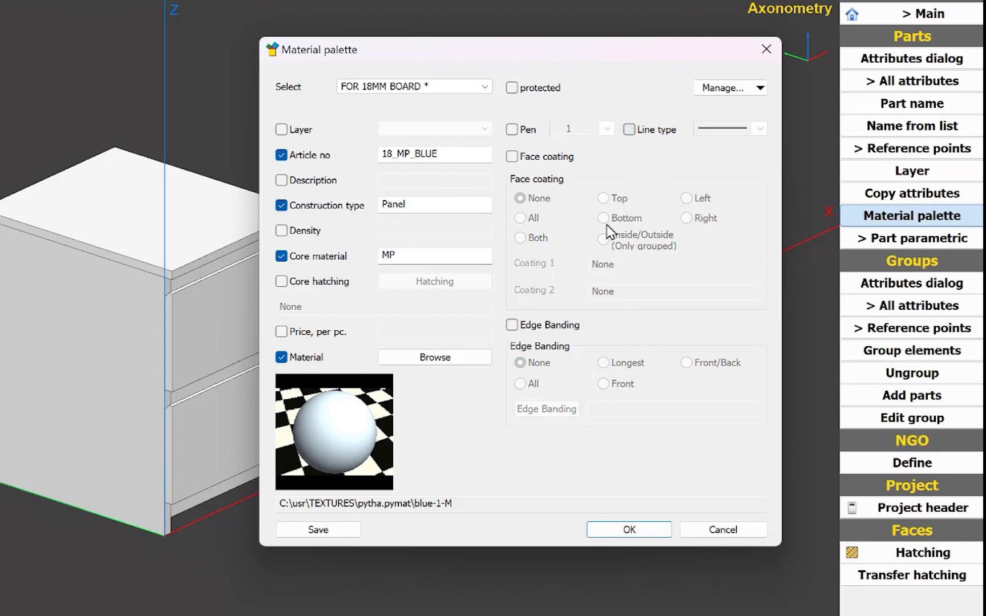
pyautogui.click(333, 531)
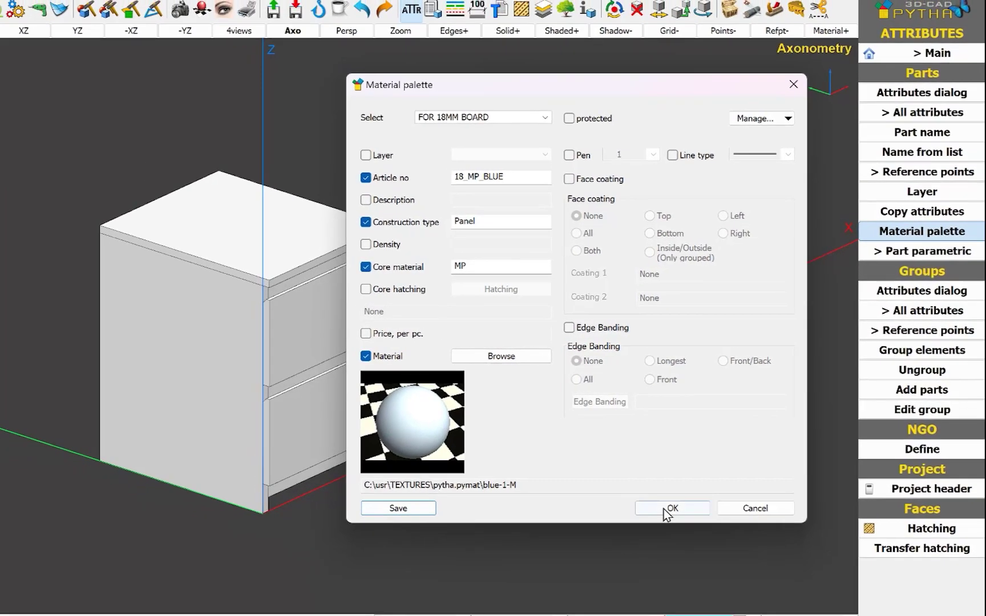
# Apply the FOR 18MM BOARD palette to all parts with the same thickness as the cabinet's top panel.
pyautogui.click(640, 524)
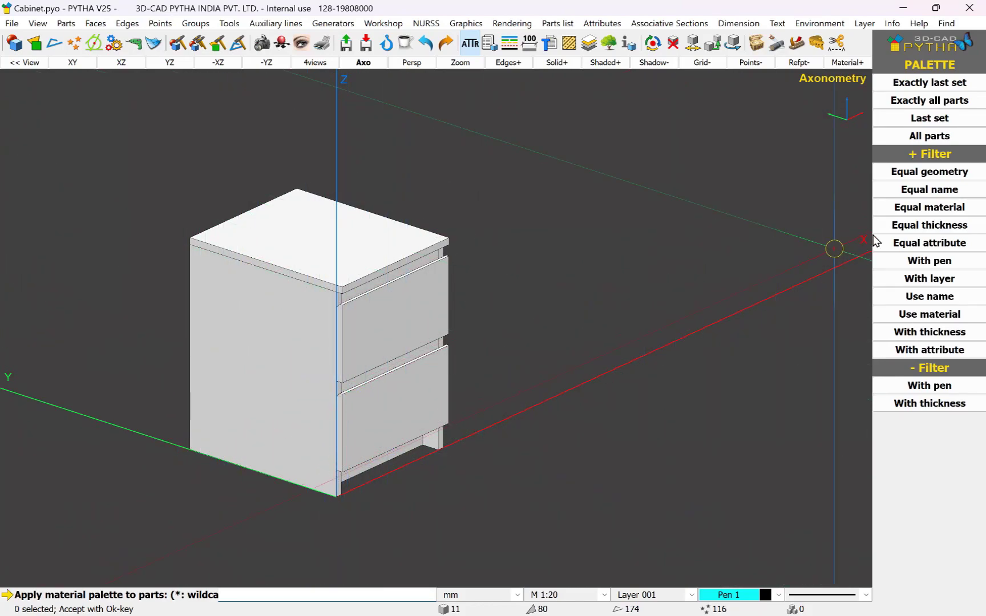
pyautogui.click(910, 228)
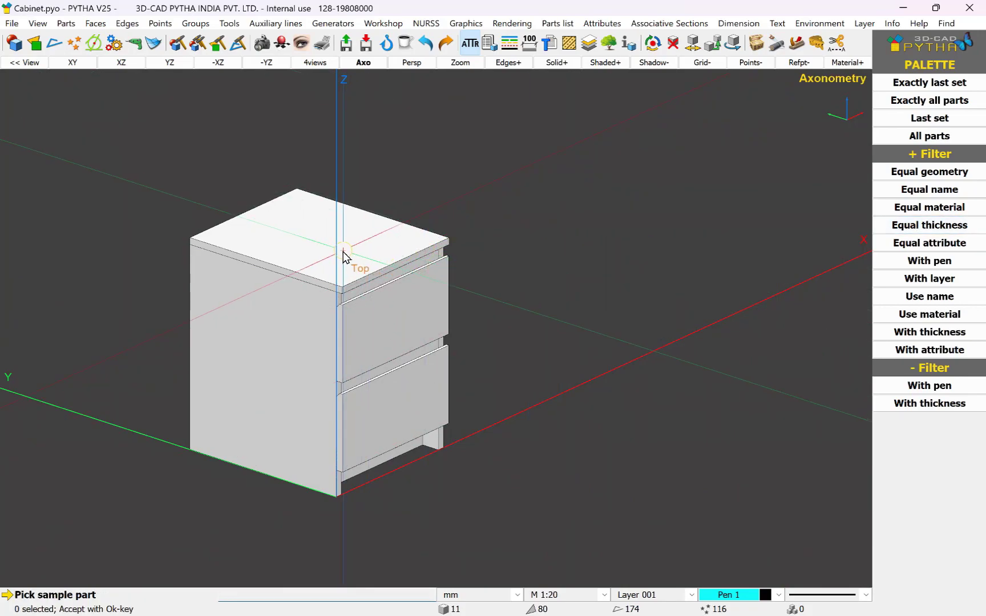
pyautogui.click(344, 274)
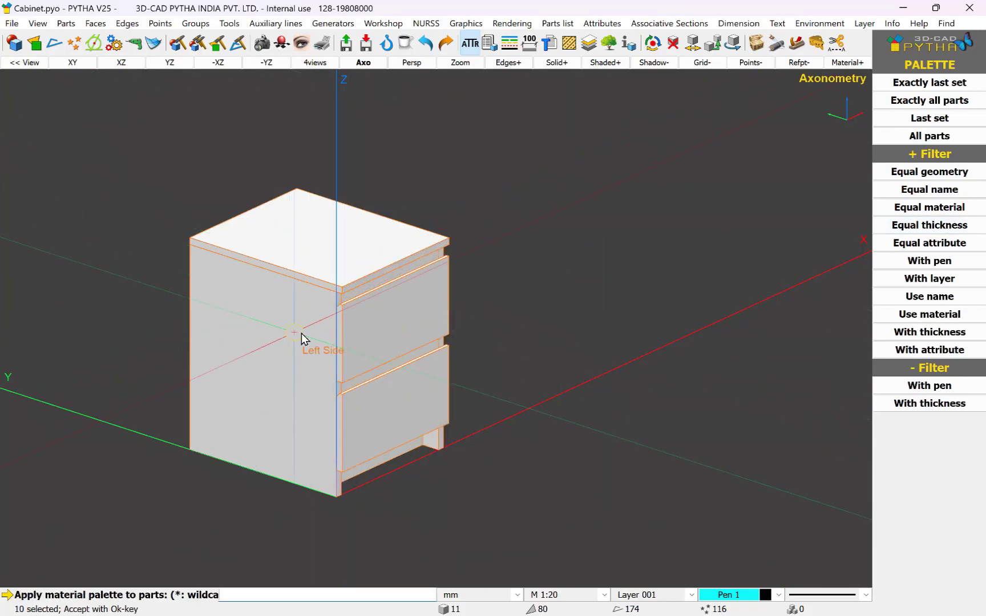
pyautogui.moveTo(301, 334); pyautogui.dragTo(511, 326, button='middle')
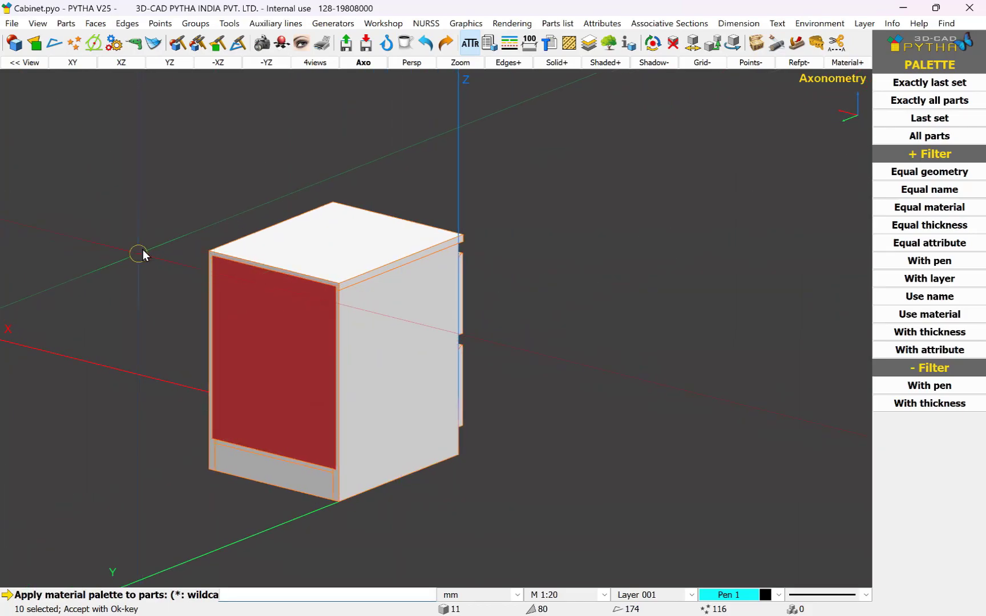
pyautogui.scroll(4, 226, 263)
pyautogui.click(552, 67)
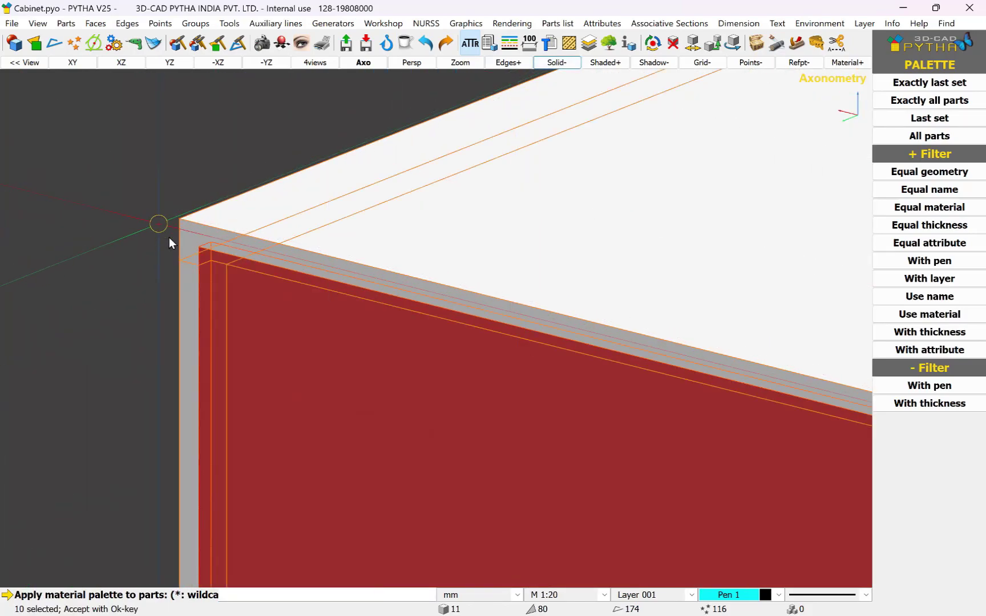
pyautogui.moveTo(169, 237)
pyautogui.mouseDown(button='middle')
pyautogui.moveTo(263, 257)
pyautogui.moveTo(154, 265)
pyautogui.moveTo(171, 251)
pyautogui.mouseUp(button='middle')
pyautogui.click(554, 64)
pyautogui.scroll(-3, 266, 154)
pyautogui.scroll(-3, 266, 154)
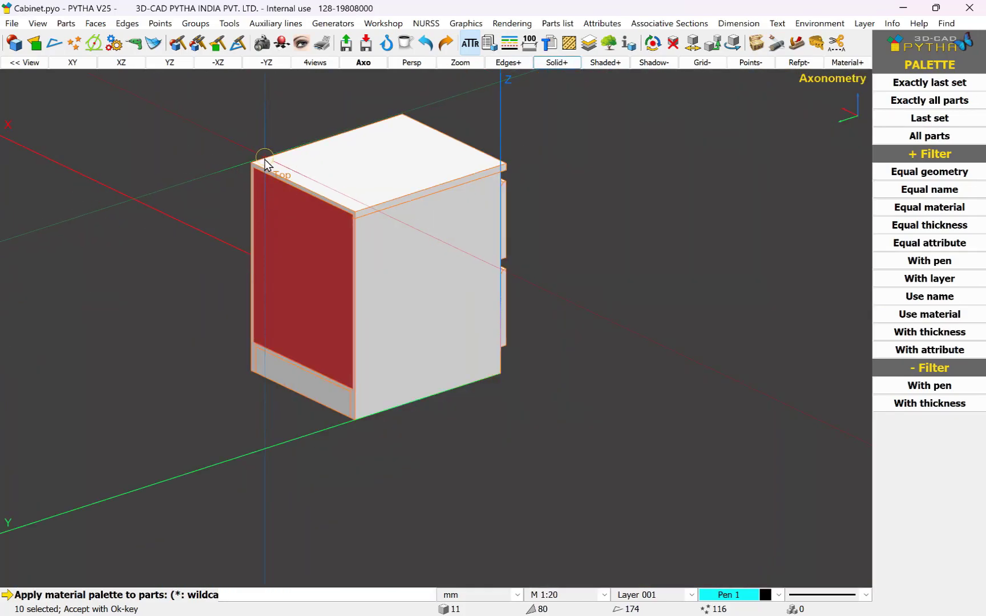
pyautogui.press('Return')
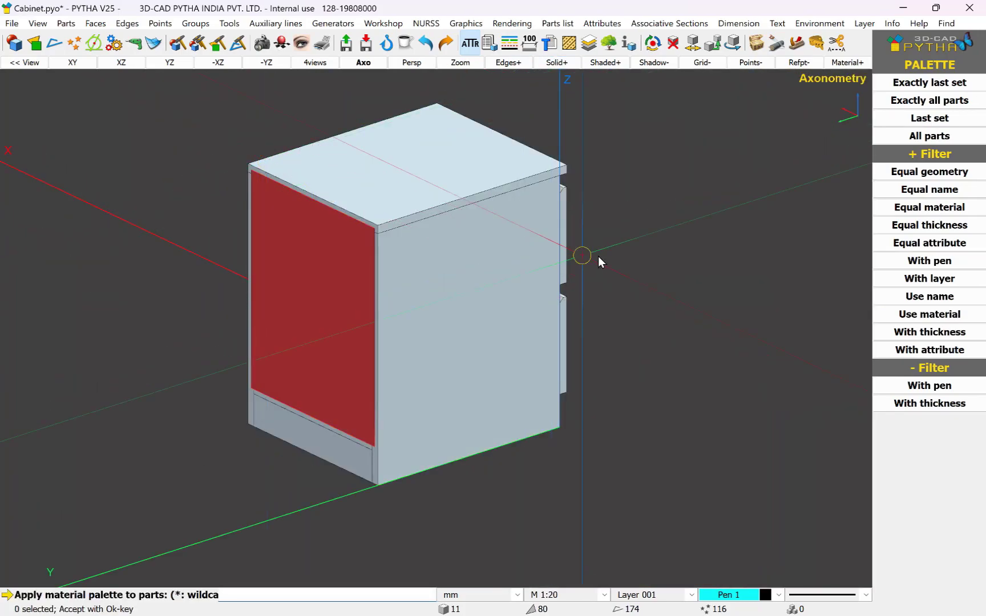
pyautogui.moveTo(598, 257); pyautogui.dragTo(440, 265, button='middle')
pyautogui.rightClick(645, 273)
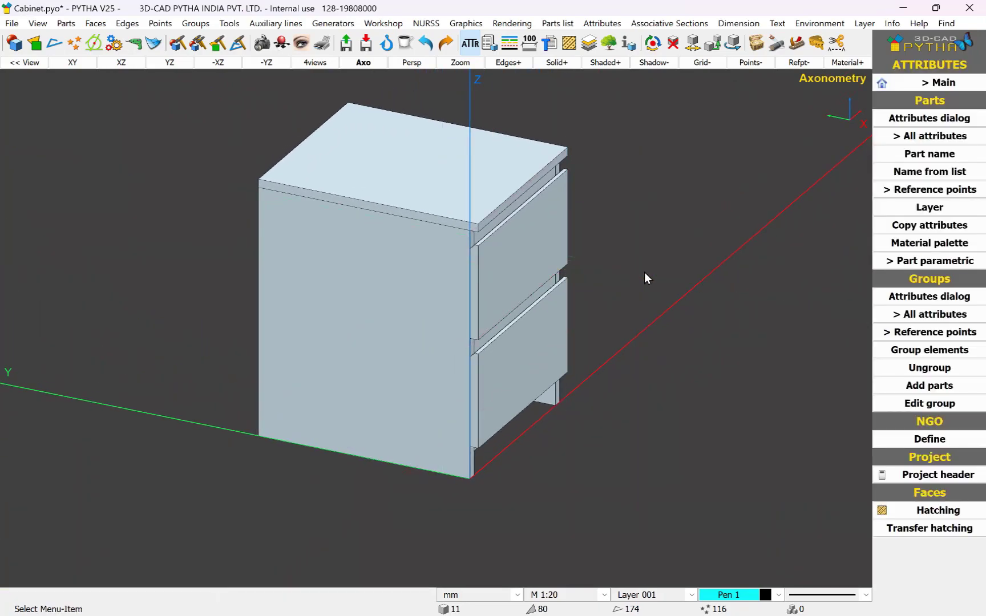
# Copy the FOR 18MM BOARD material palette and name the copy FOR 8MM BOARD.
pyautogui.moveTo(625, 266); pyautogui.dragTo(596, 280, button='middle')
pyautogui.scroll(1, 596, 280)
pyautogui.moveTo(442, 311); pyautogui.dragTo(627, 320, button='middle')
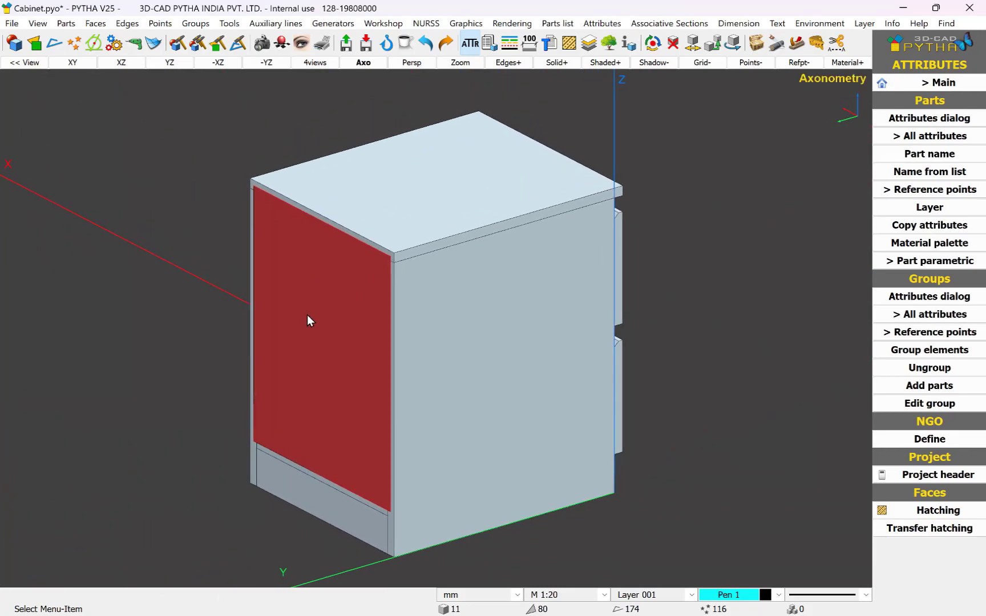
pyautogui.press('F5')
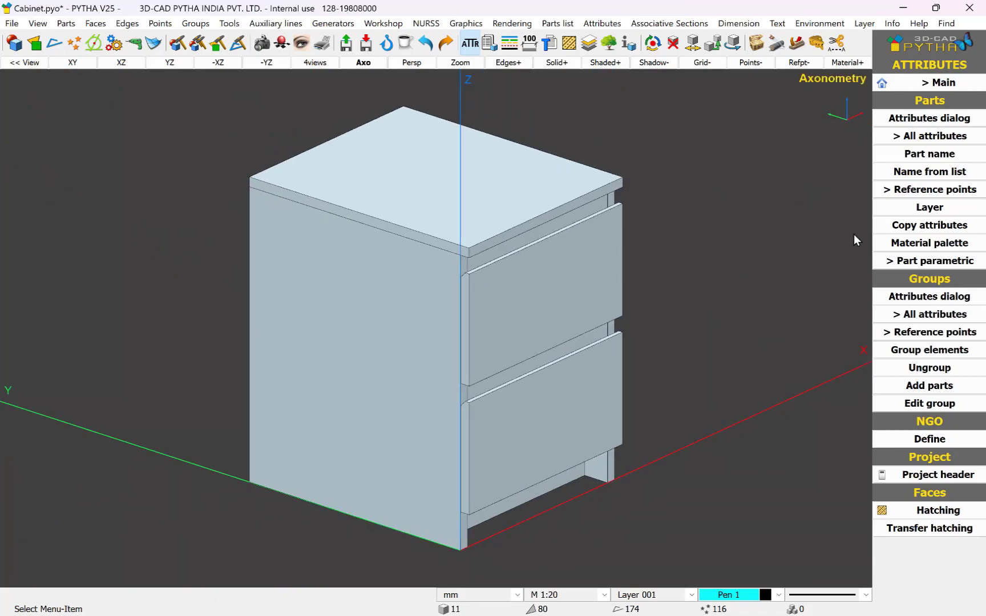
pyautogui.click(904, 243)
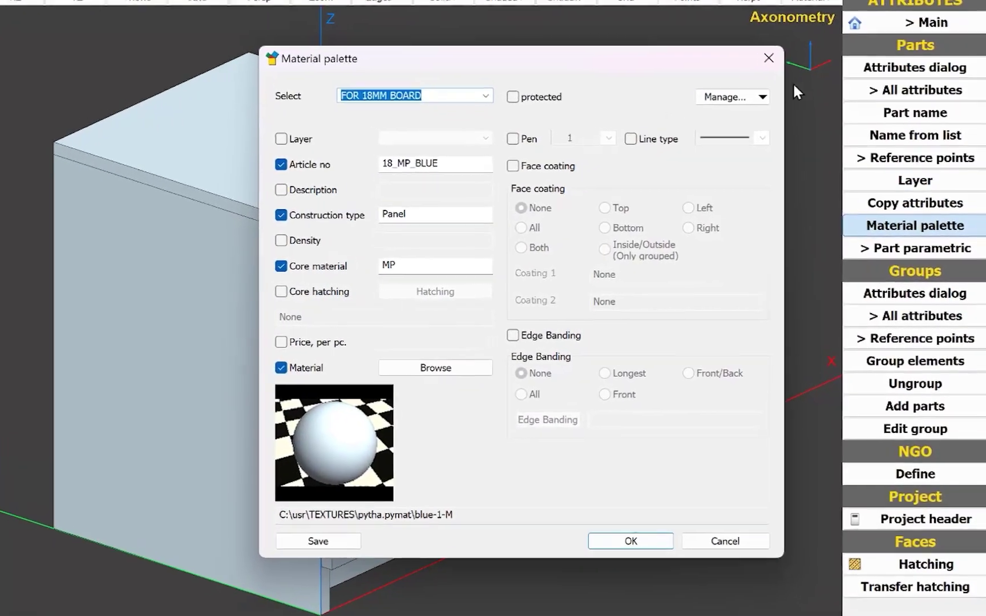
pyautogui.click(749, 98)
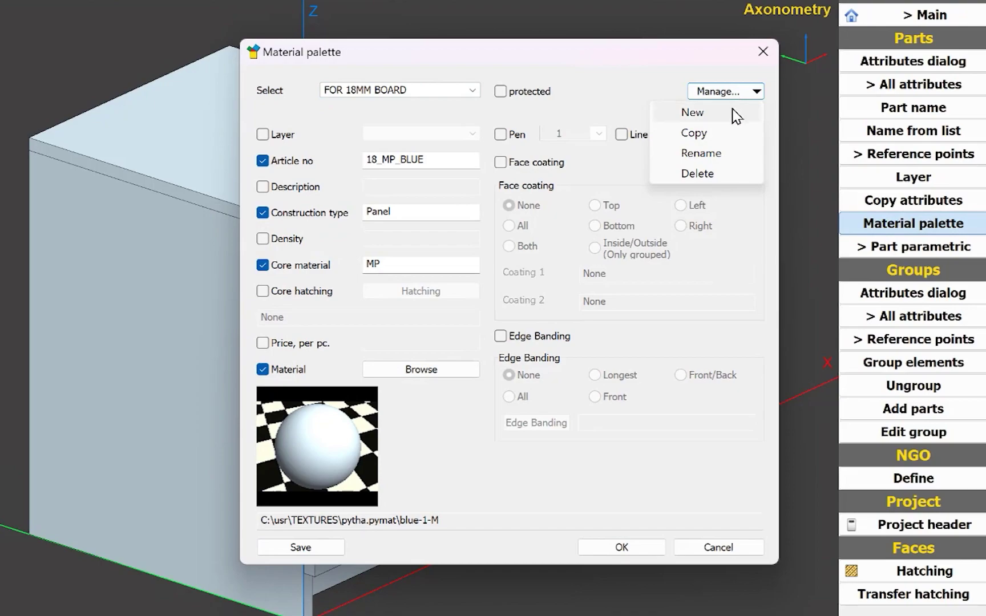
pyautogui.click(720, 137)
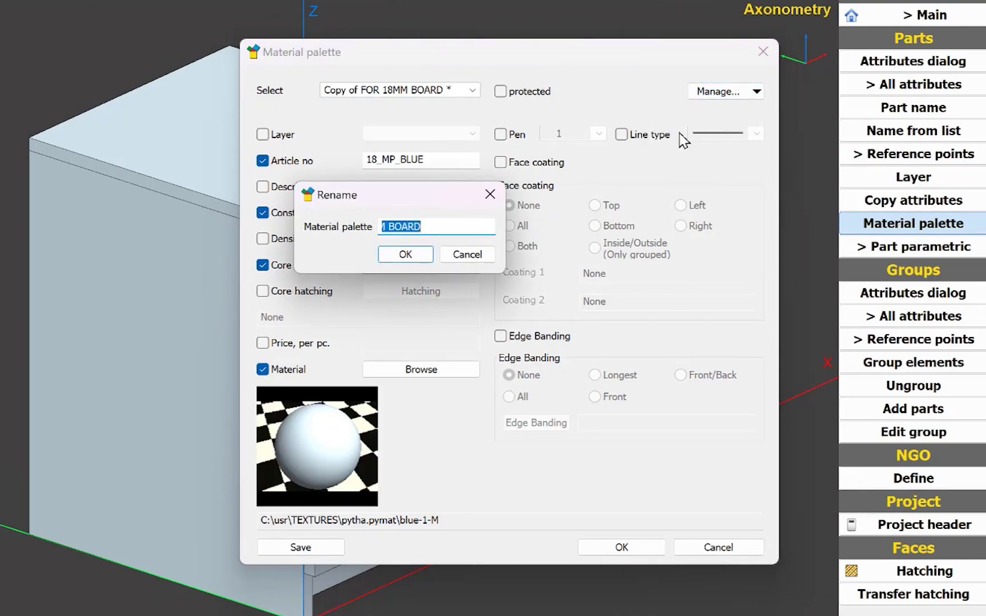
pyautogui.moveTo(425, 227); pyautogui.dragTo(340, 232)
pyautogui.press('Delete')
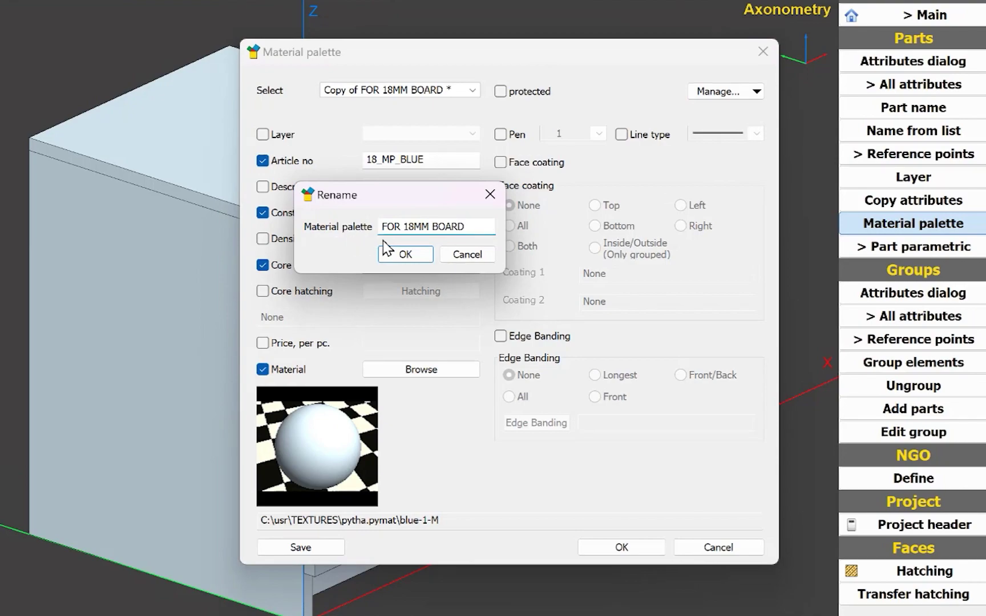
pyautogui.click(409, 227)
pyautogui.press('BackSpace')
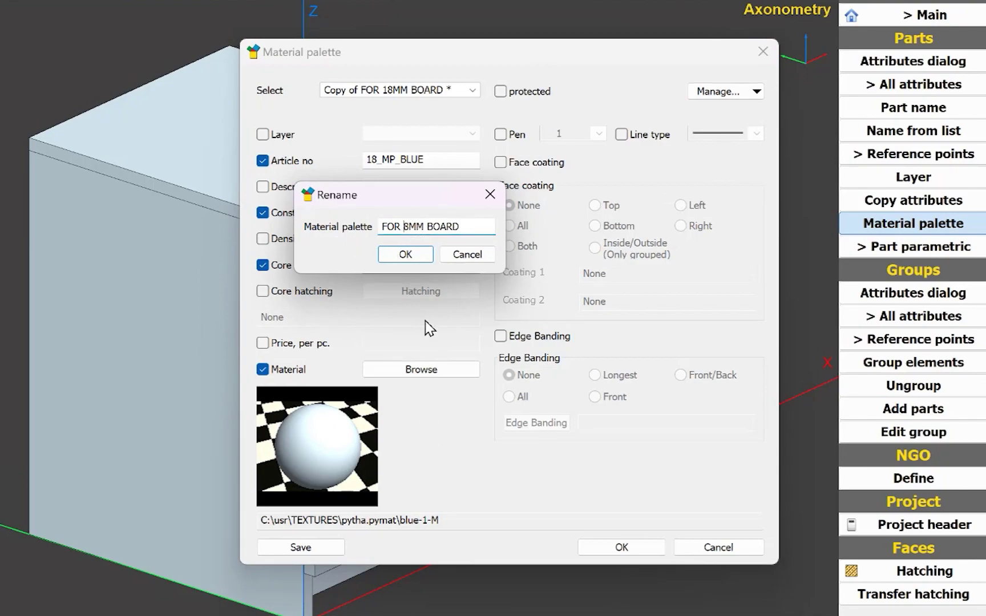
pyautogui.click(415, 256)
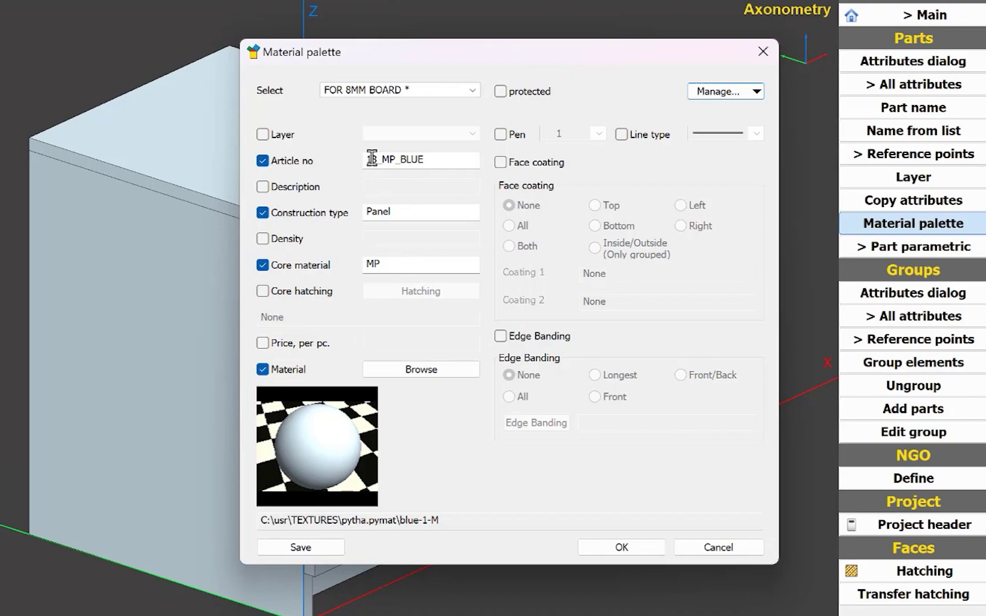
# Set the copied palette's article number to 8_MP_BLUE and save the palette.
pyautogui.moveTo(372, 160); pyautogui.dragTo(359, 159)
pyautogui.press('BackSpace')
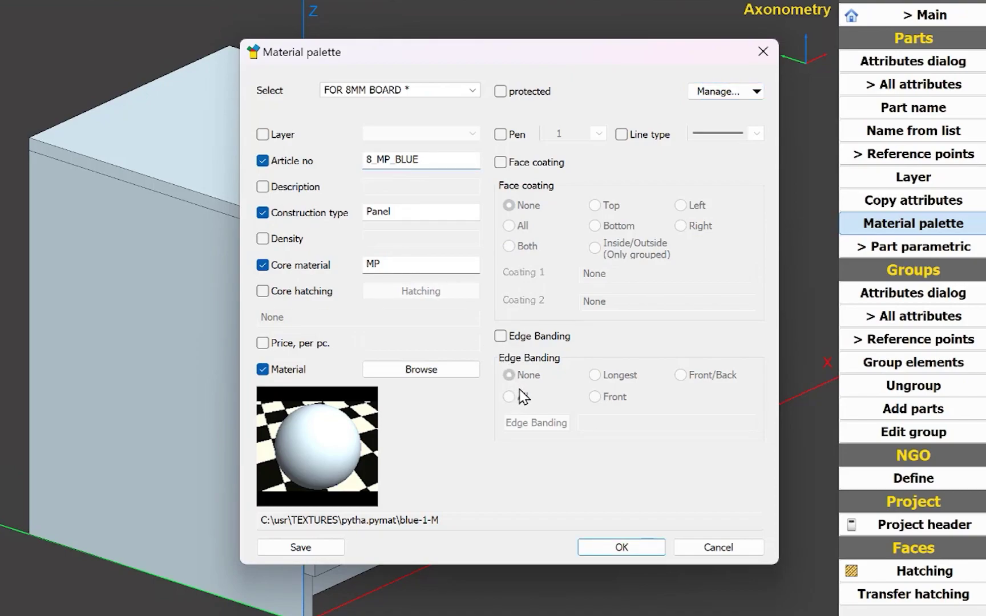
pyautogui.click(296, 549)
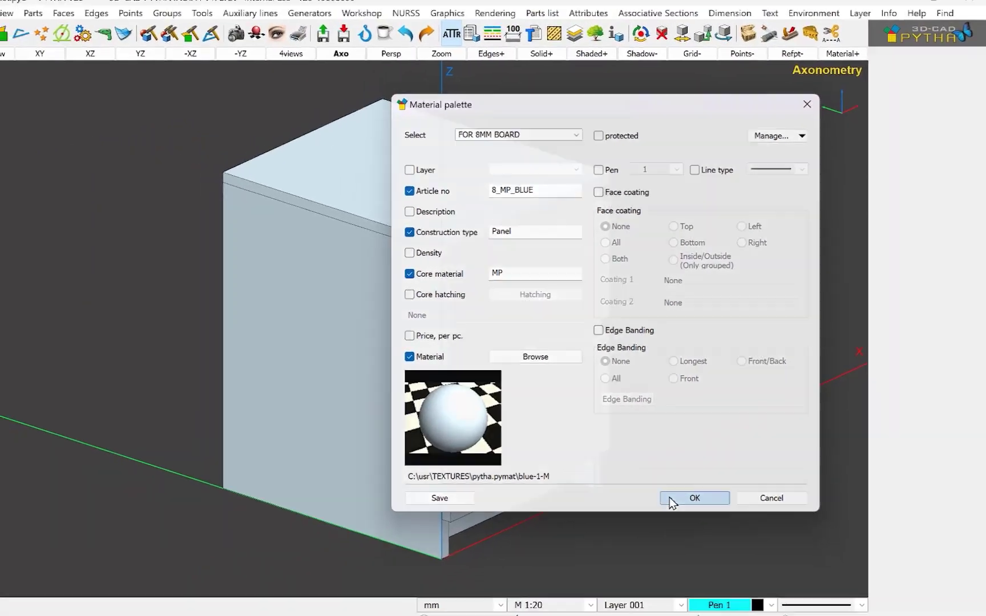
# Apply the FOR 8MM BOARD palette to the cabinet's back panel.
pyautogui.click(596, 548)
pyautogui.moveTo(409, 413); pyautogui.dragTo(566, 425, button='middle')
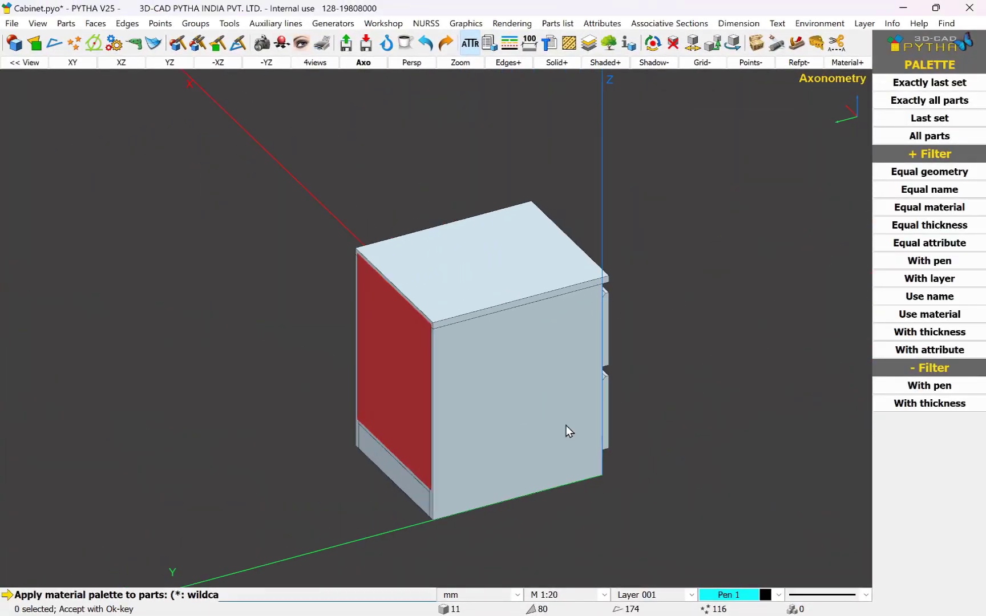
pyautogui.click(390, 340)
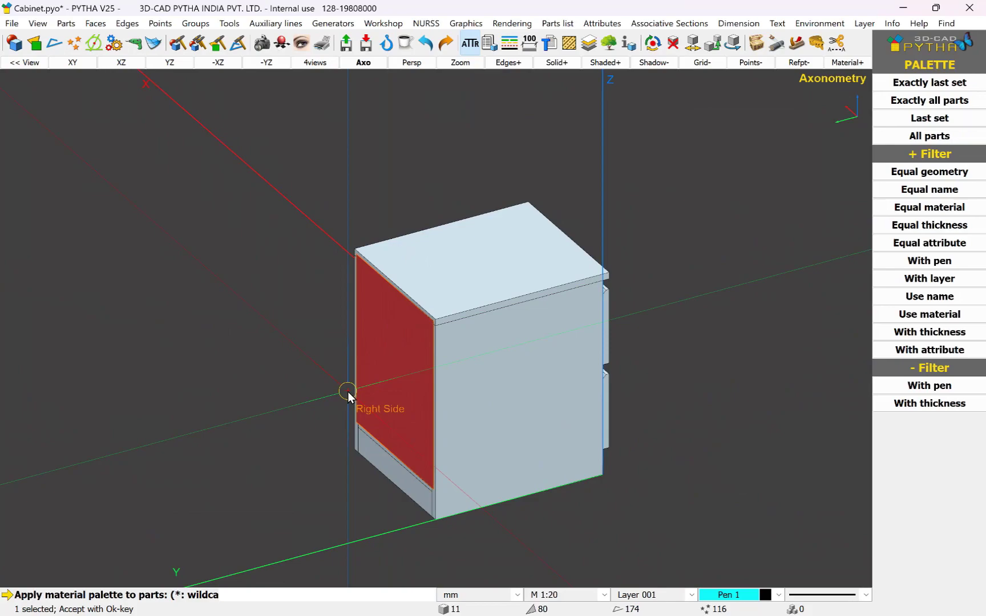
pyautogui.rightClick(649, 313)
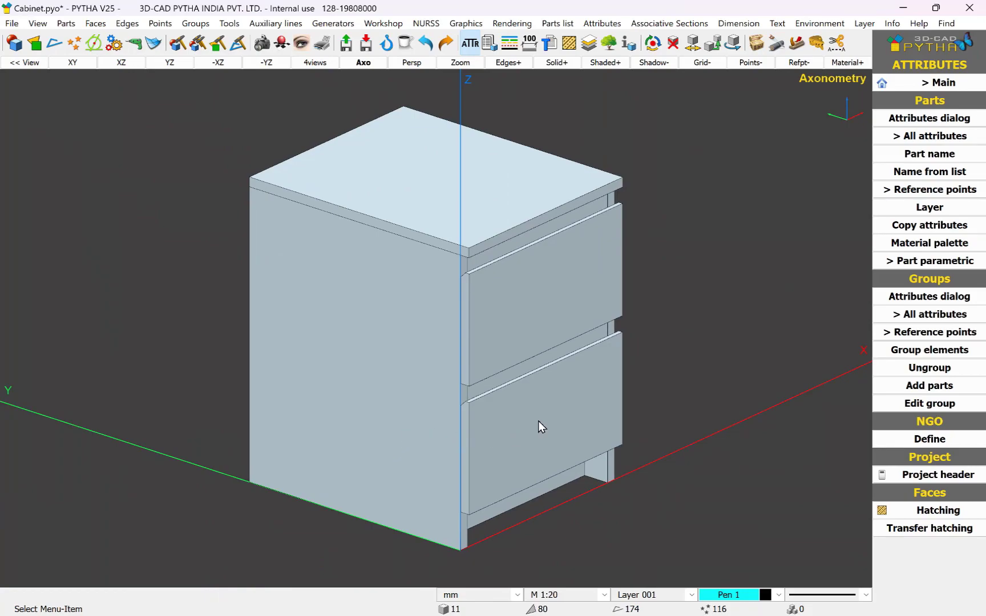
# Review the saved material palettes and close them without applying one.
pyautogui.click(925, 243)
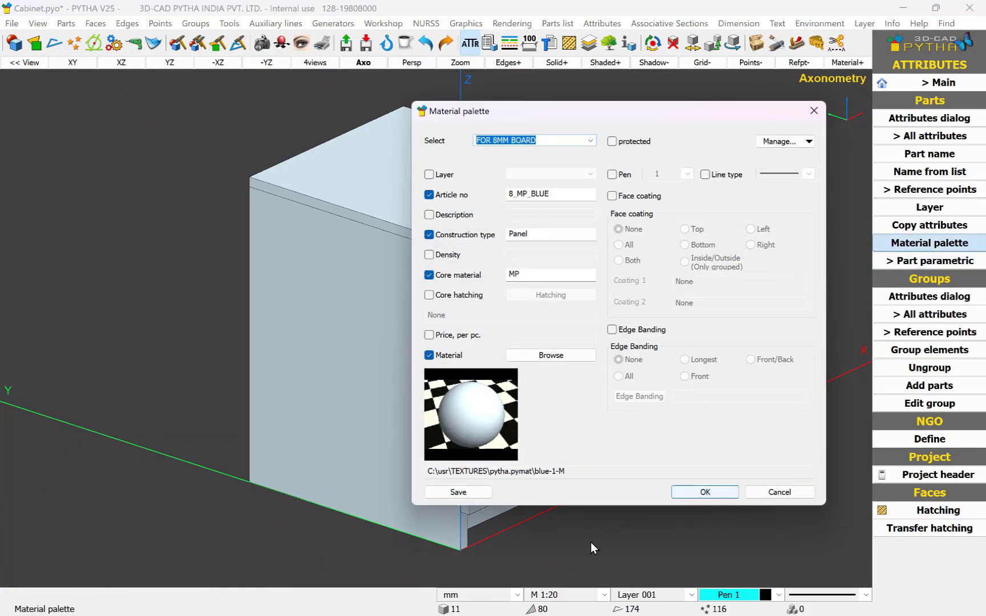
pyautogui.click(590, 141)
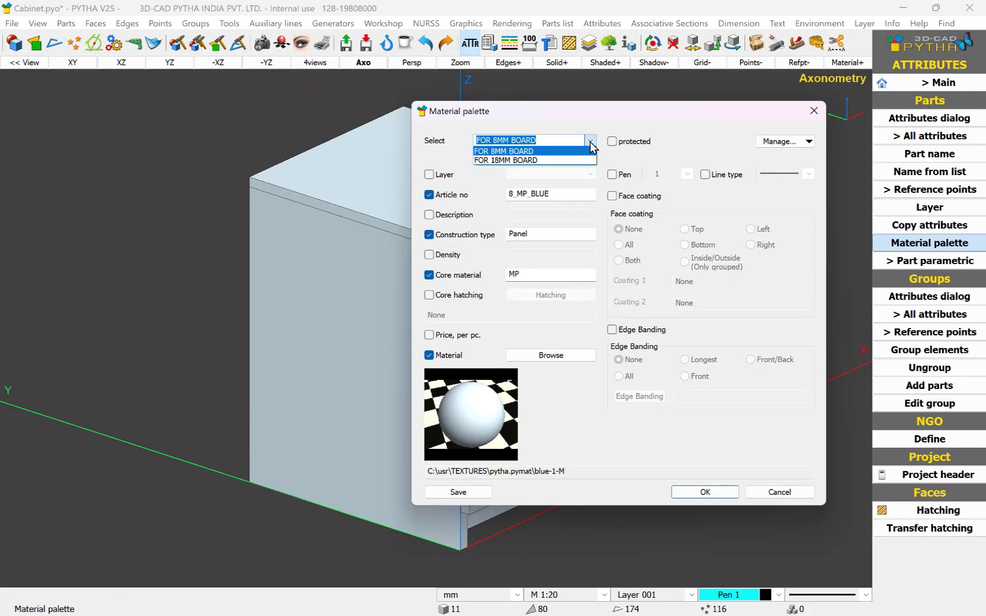
pyautogui.click(505, 160)
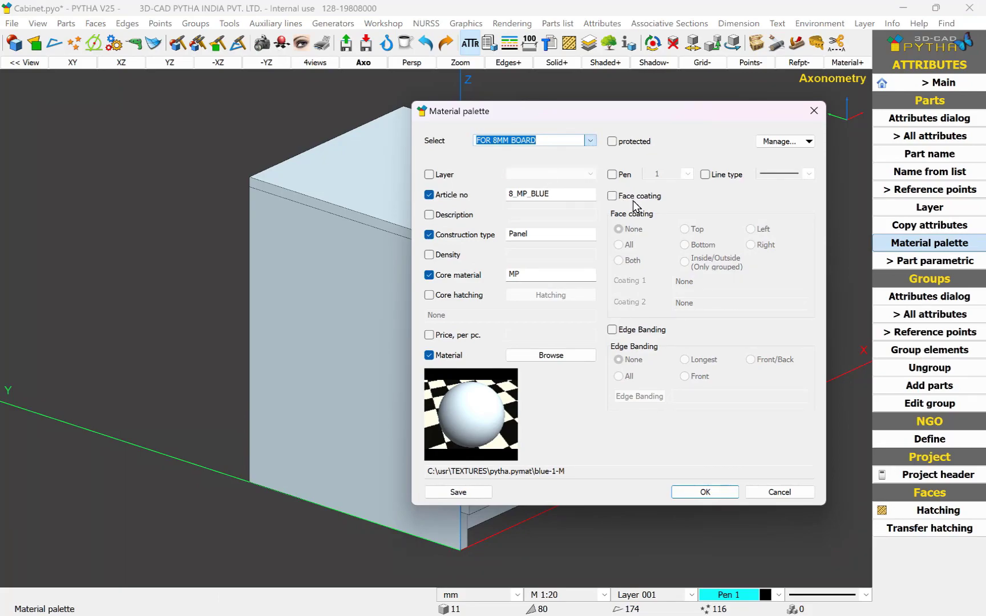
pyautogui.click(782, 493)
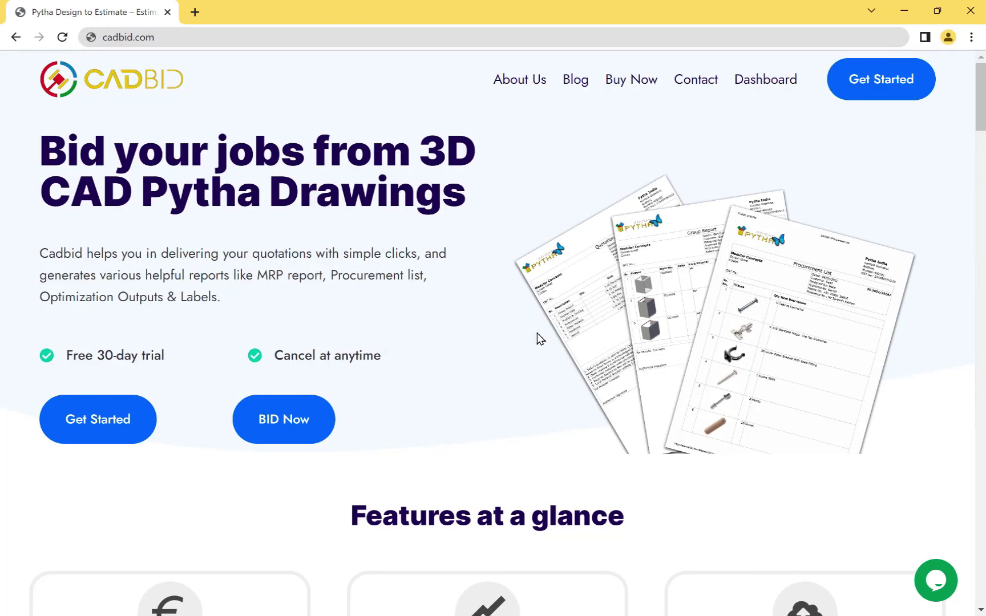
# Switch to the CADBID website and complete the free sign-up with the e-mail, full name and password.
pyautogui.scroll(-3, 537, 334)
pyautogui.click(878, 83)
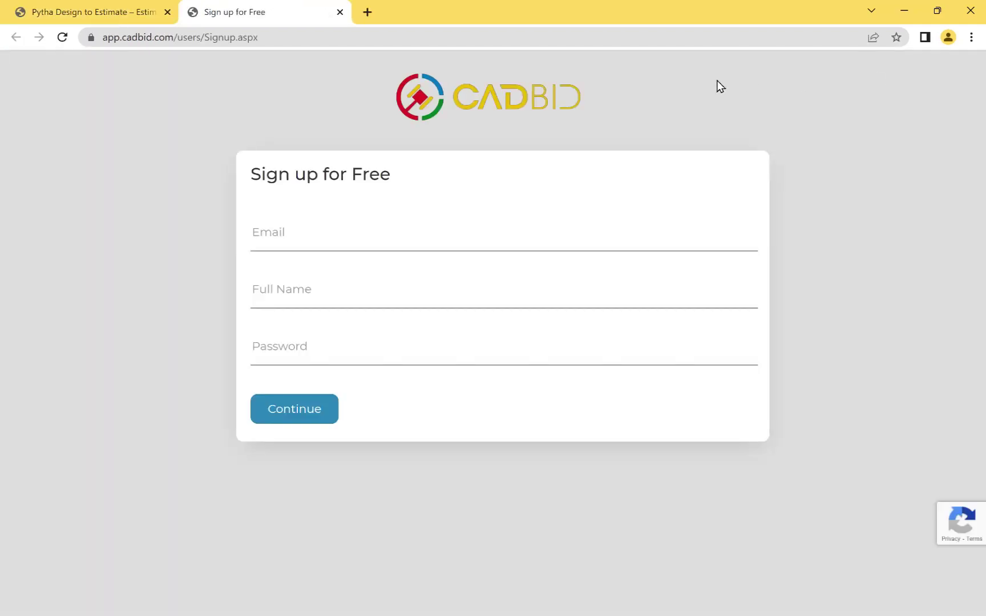
pyautogui.click(333, 230)
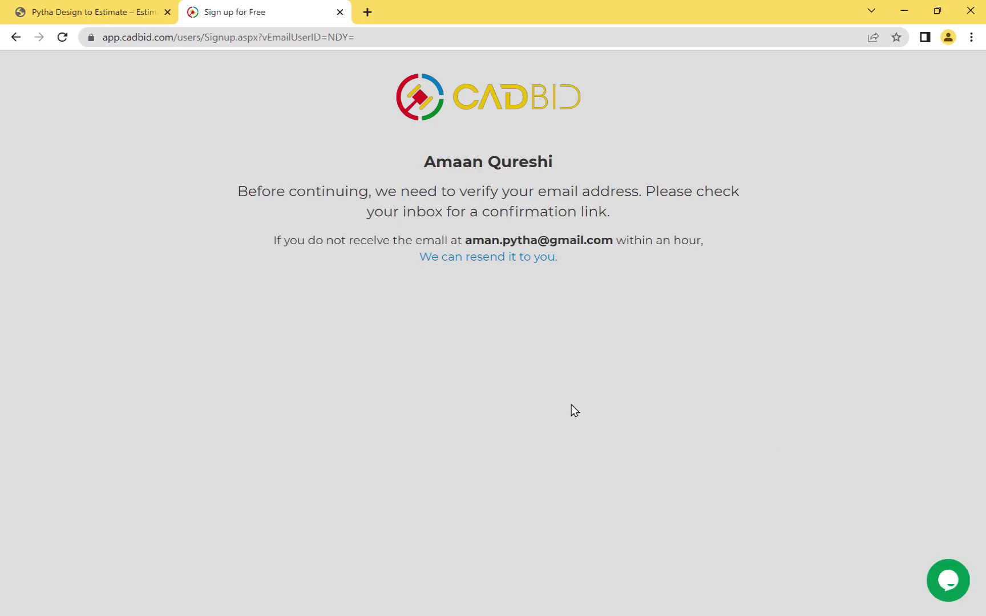
# Confirm the account's e-mail address through the message in the inbox and log in to CADBID with the account password.
pyautogui.click(370, 12)
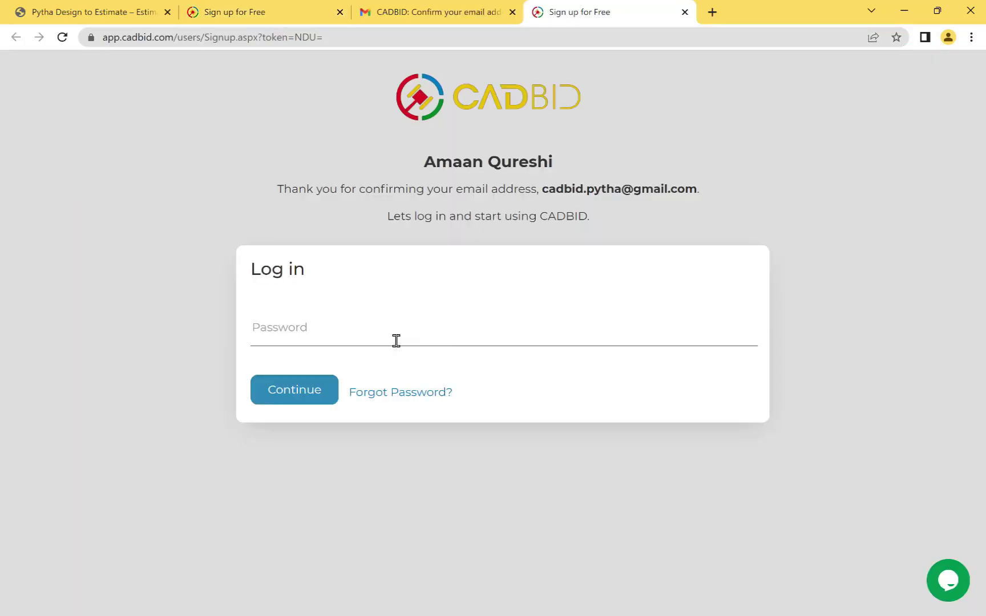
pyautogui.click(396, 341)
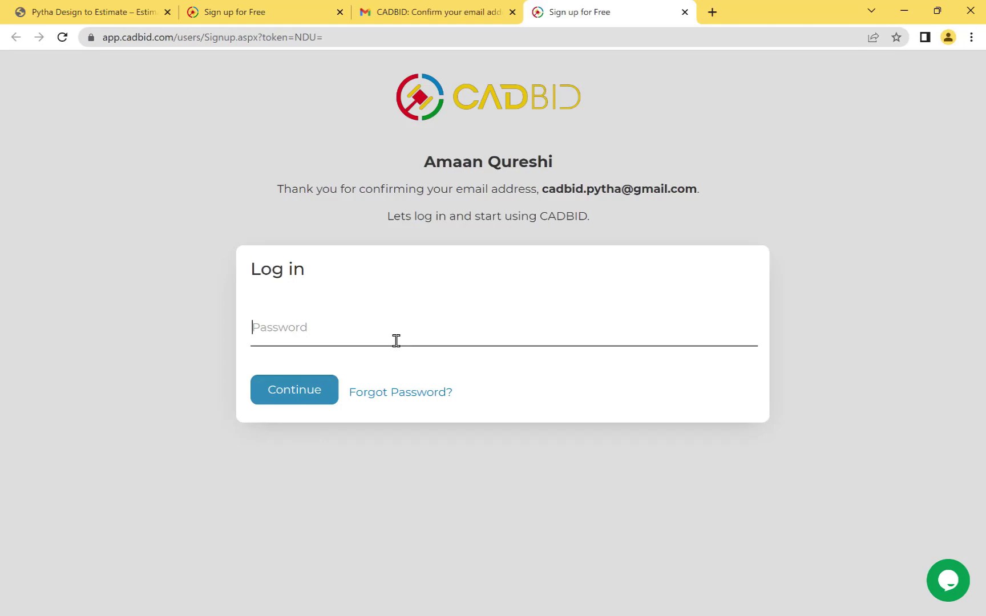
pyautogui.write('•••')
pyautogui.click(322, 393)
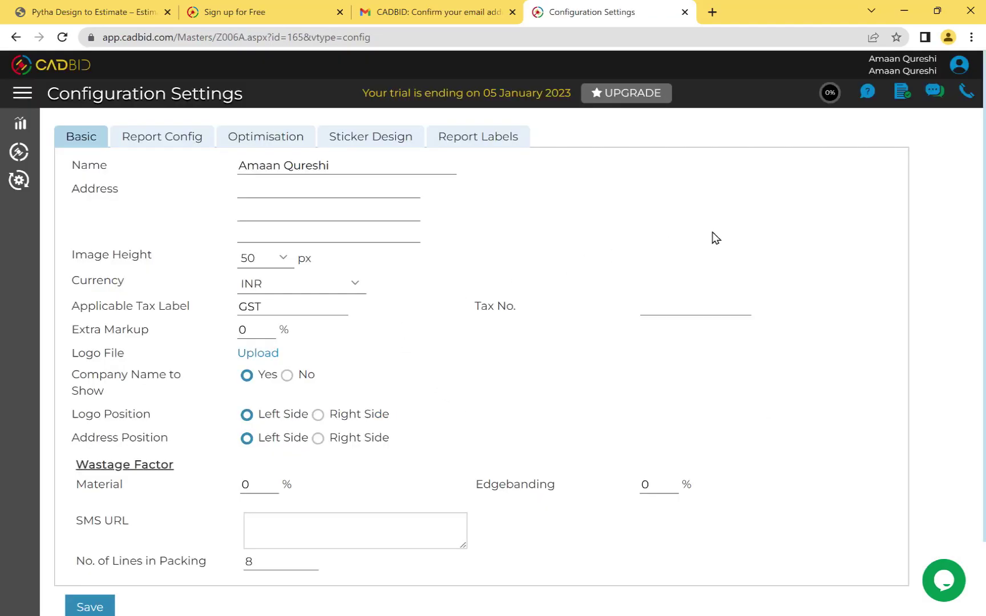
# Enter Cadbid Designs as the company name, fill in the address and phone number, add Cadbid_logo.png as the logo, and save the settings.
pyautogui.scroll(-2, 201, 419)
pyautogui.scroll(2, 201, 418)
pyautogui.moveTo(337, 166); pyautogui.dragTo(214, 172)
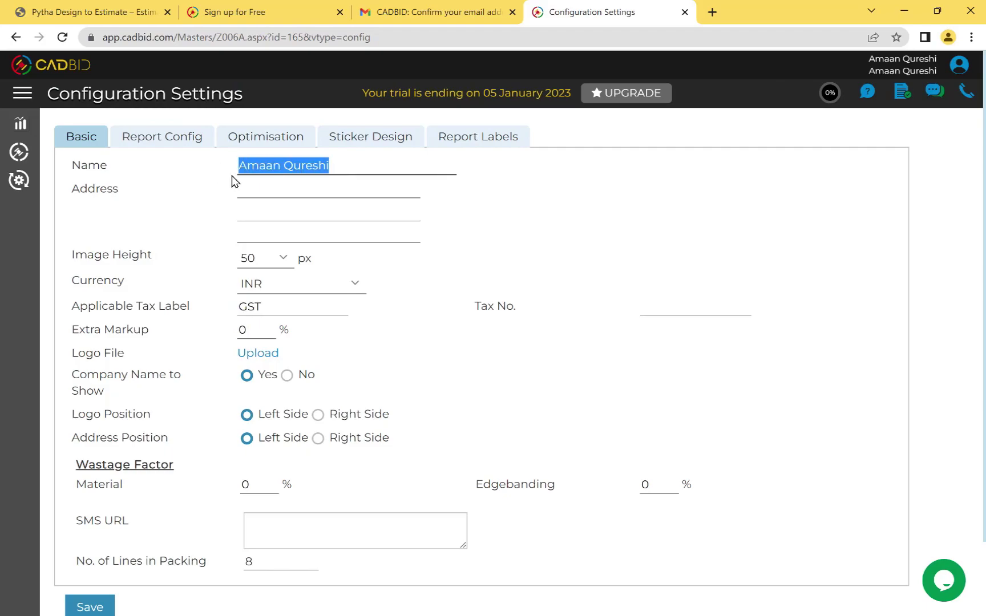
pyautogui.press('BackSpace')
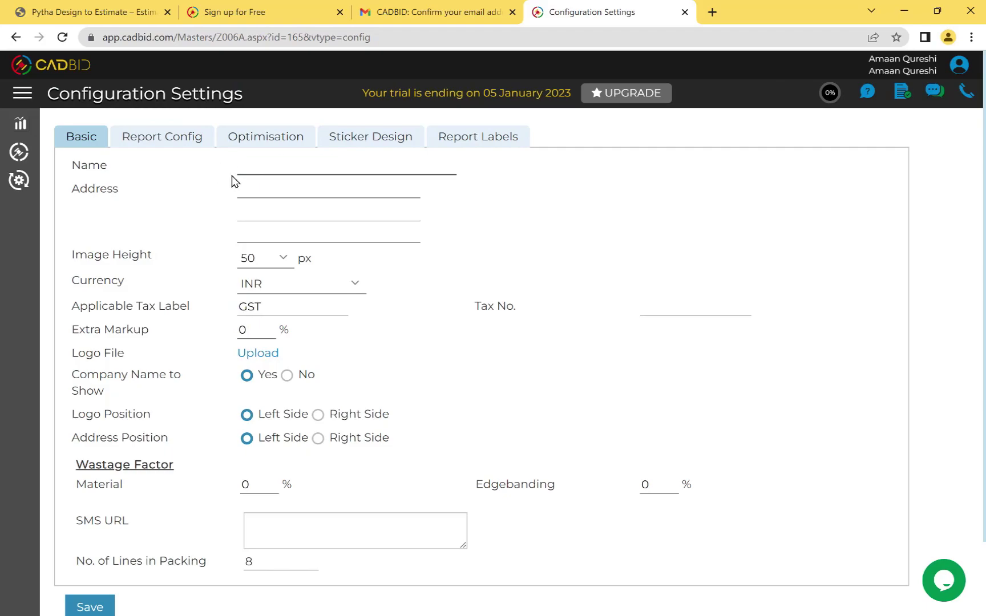
pyautogui.write('Cadbid Designs')
pyautogui.click(280, 191)
pyautogui.write('24th Street, Andheri')
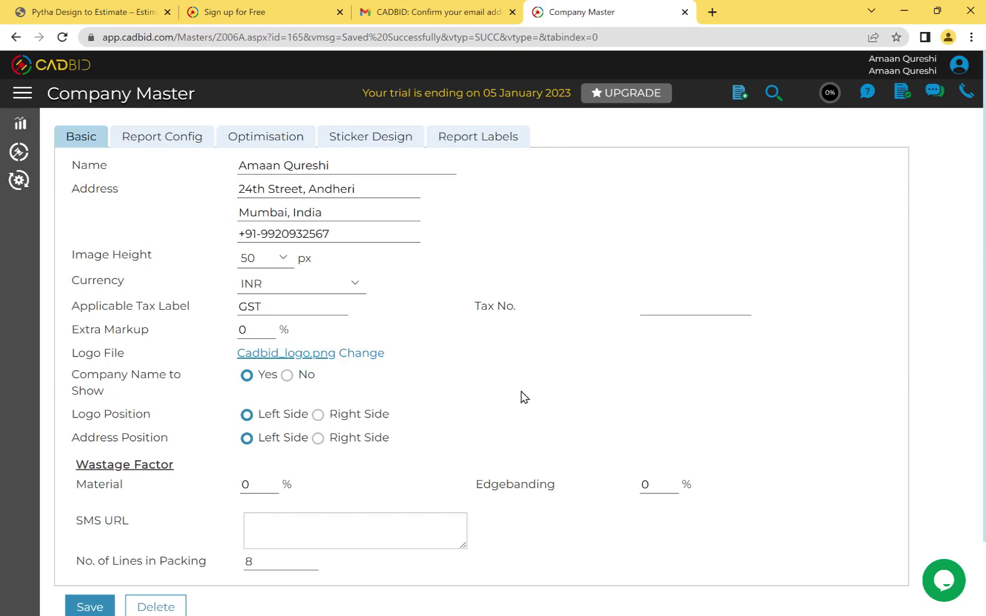
# Start a new product category named Panel with the description Panel & Boards.
pyautogui.click(15, 94)
pyautogui.click(46, 178)
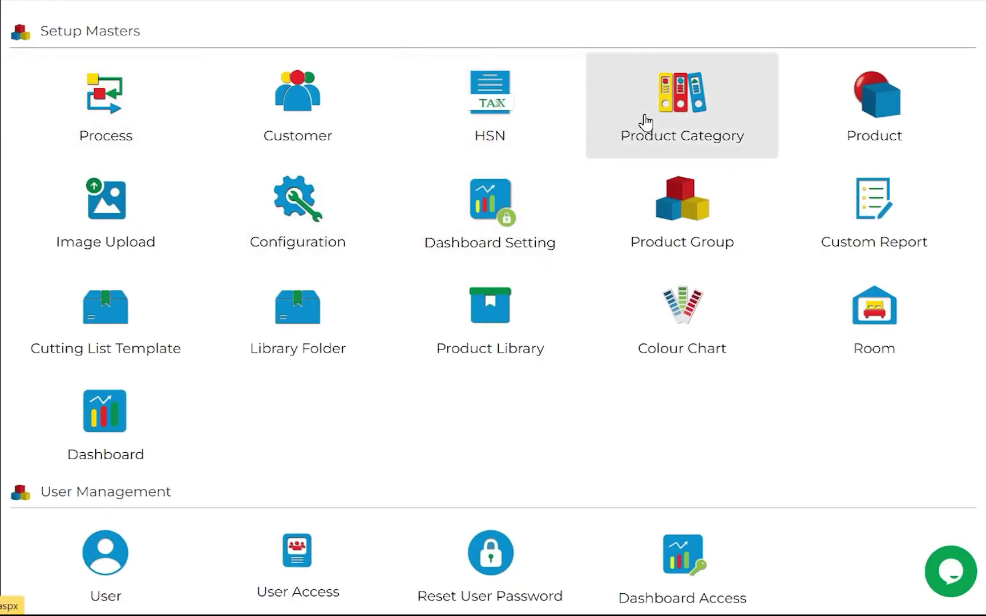
pyautogui.click(645, 122)
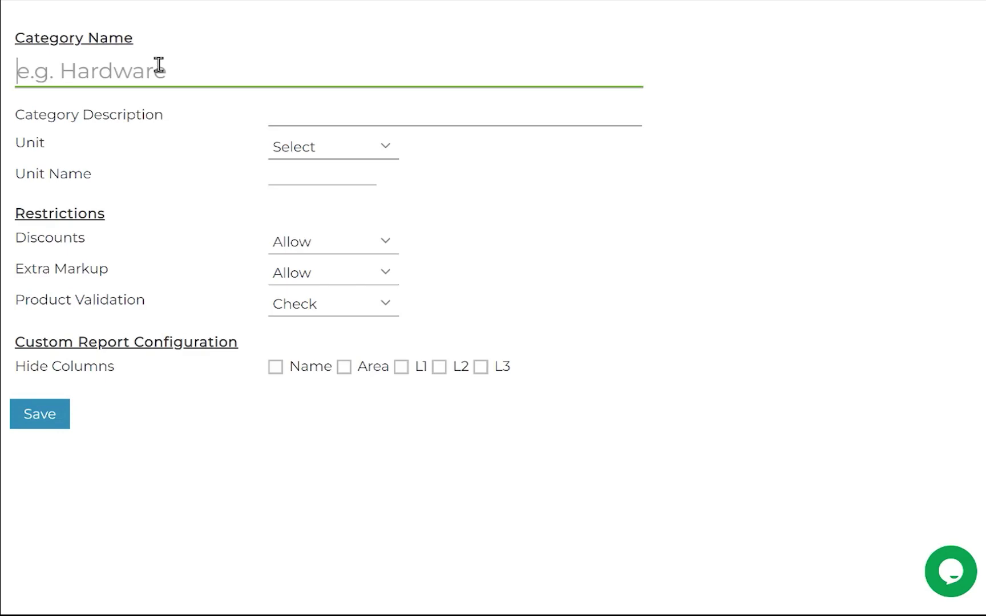
pyautogui.write('Panel')
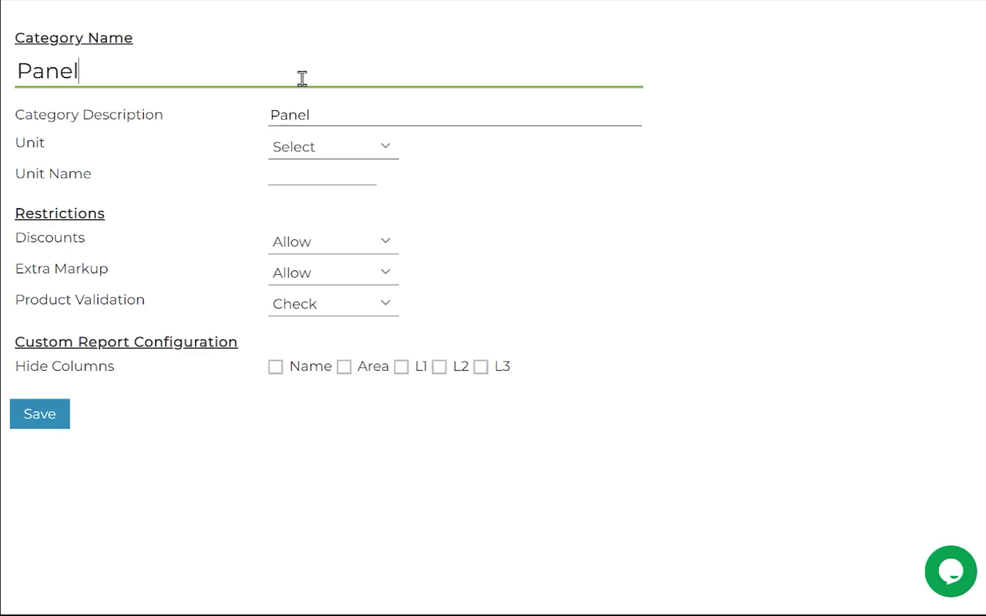
pyautogui.click(365, 112)
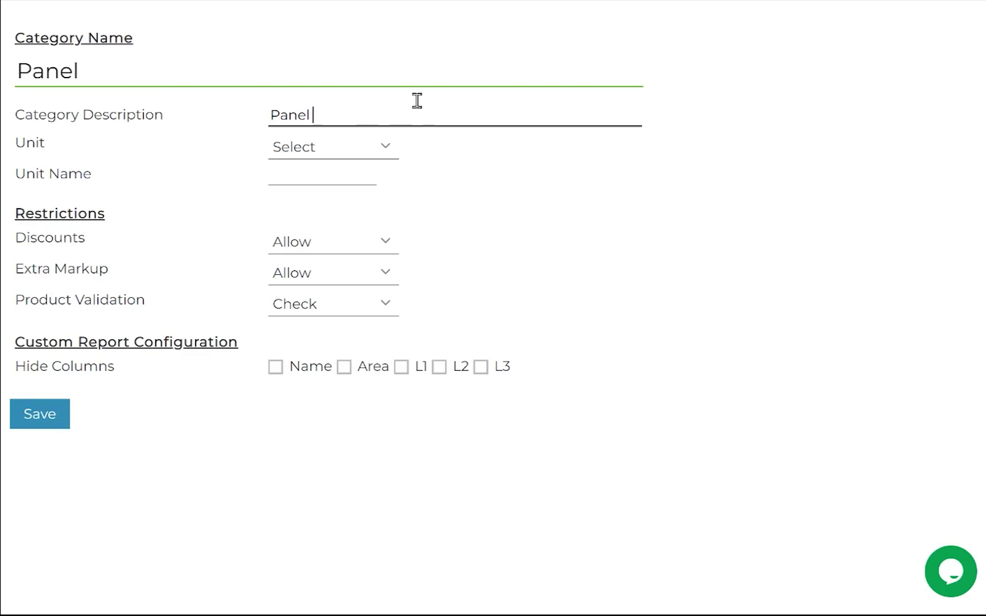
pyautogui.write('& Boards')
# Set the Panel category's unit to Sqf and its Optimisation Required option to Yes.
pyautogui.click(378, 149)
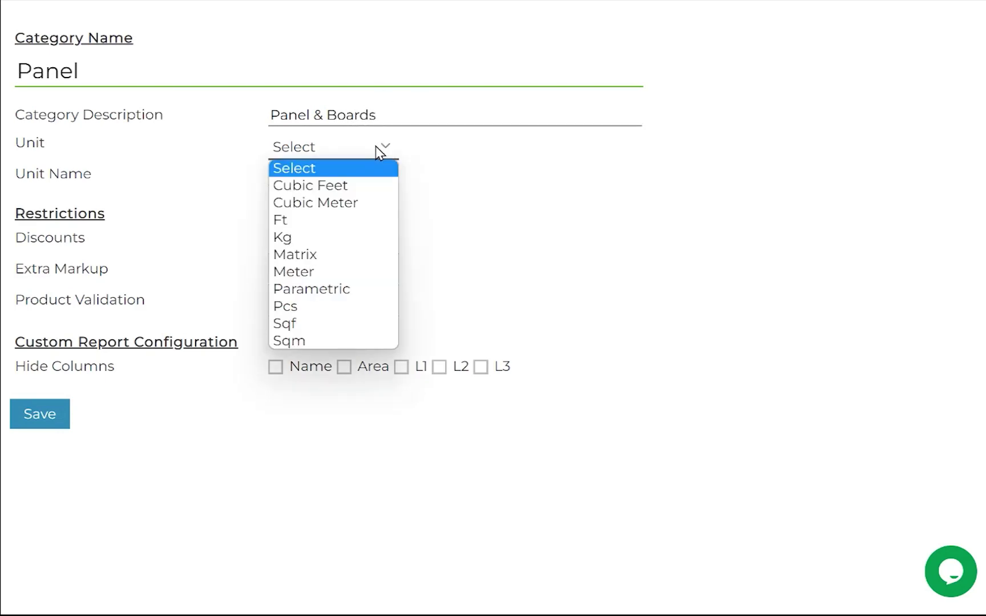
pyautogui.click(378, 150)
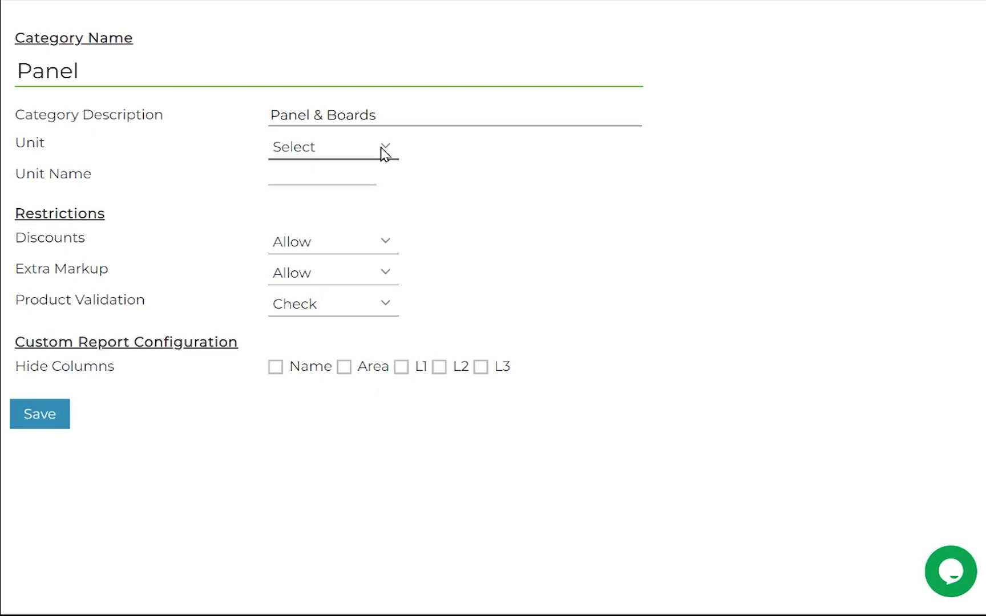
pyautogui.click(384, 153)
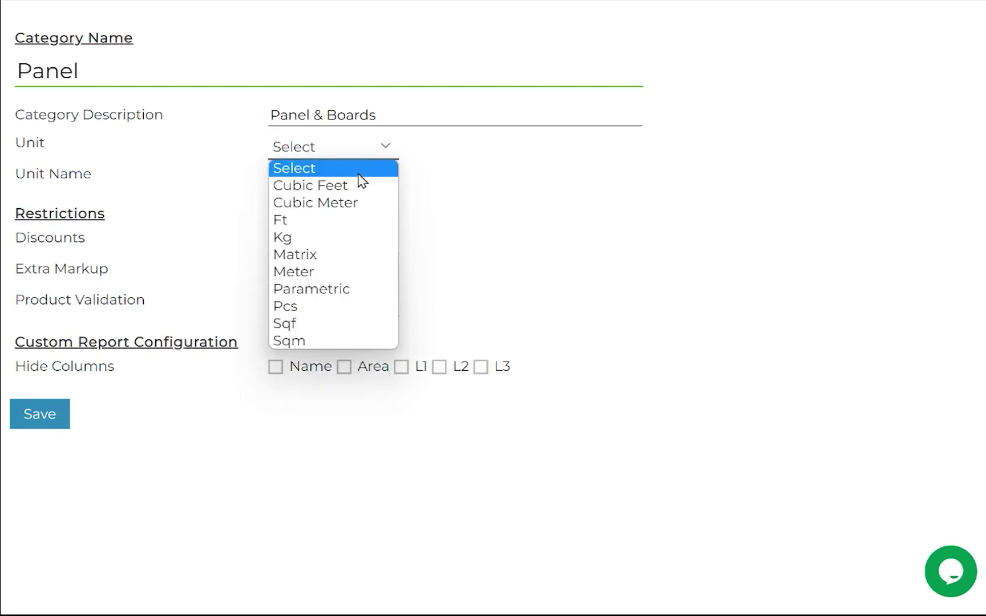
pyautogui.click(317, 327)
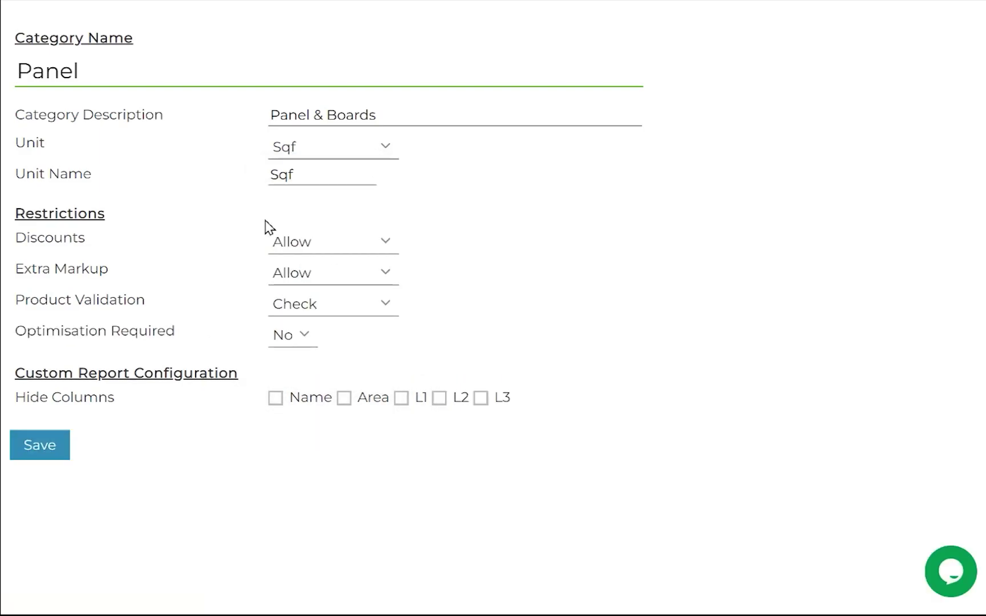
pyautogui.click(304, 338)
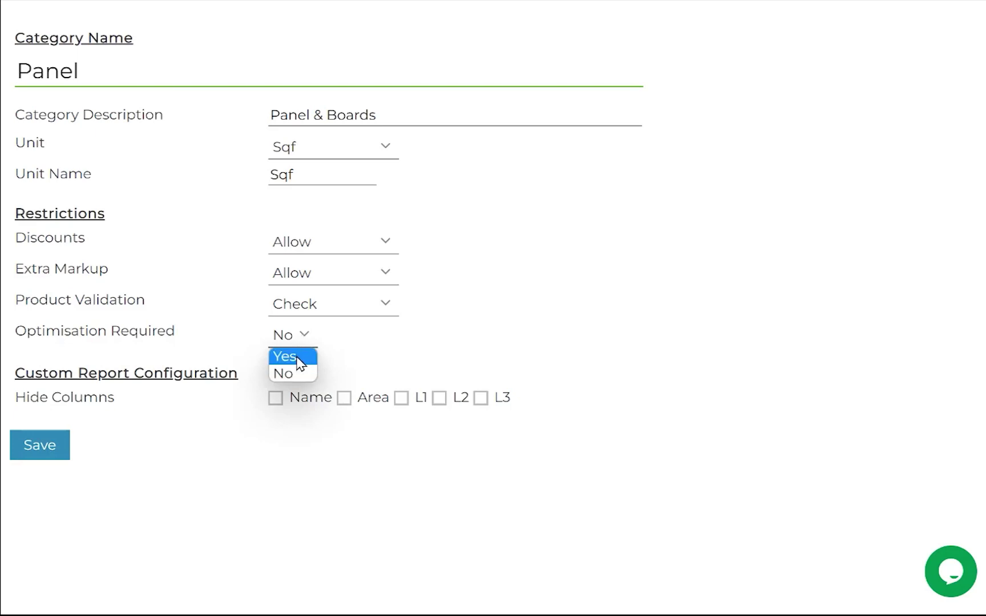
pyautogui.click(299, 359)
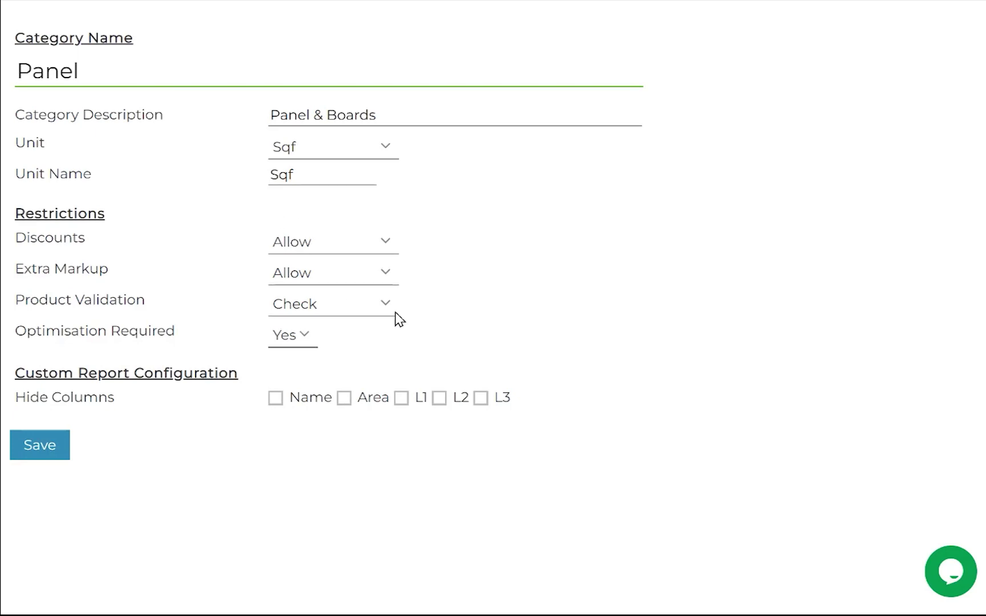
# Save the Panel category and start a new product with article code 18_MP_BLUE in the category Panel (Panel & Boards).
pyautogui.click(45, 454)
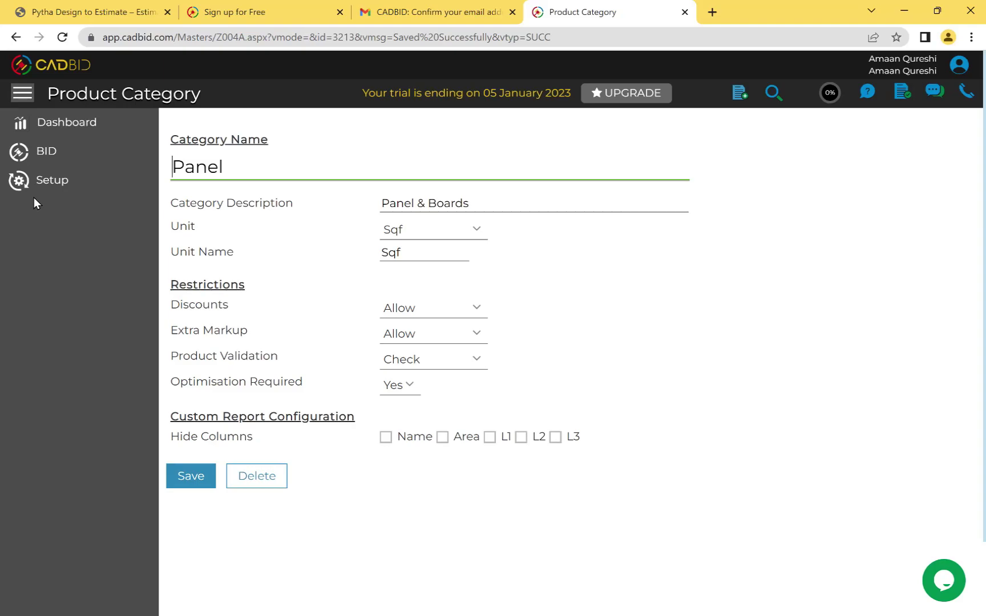
pyautogui.click(42, 185)
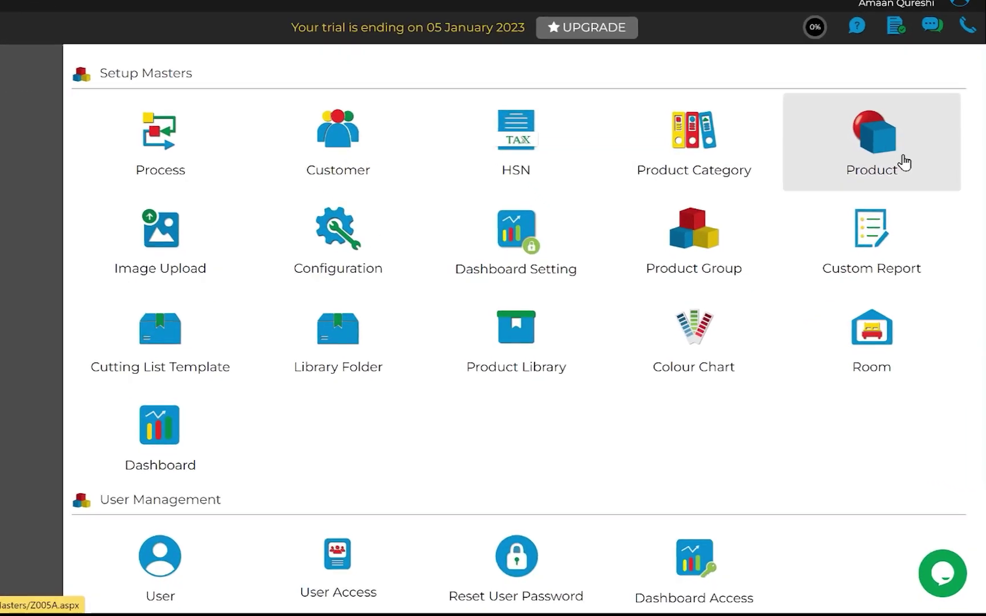
pyautogui.click(904, 164)
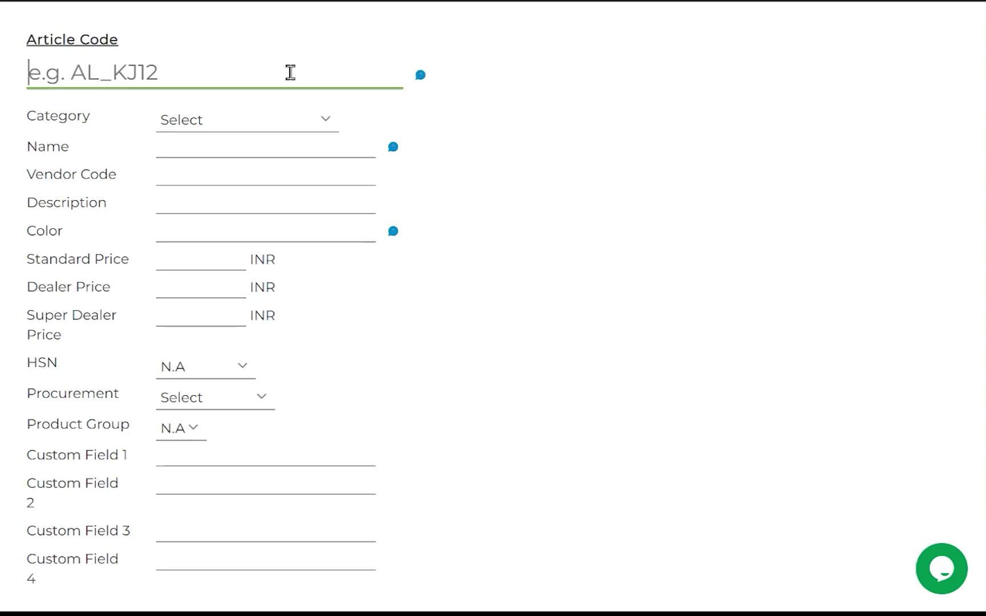
pyautogui.write('18')
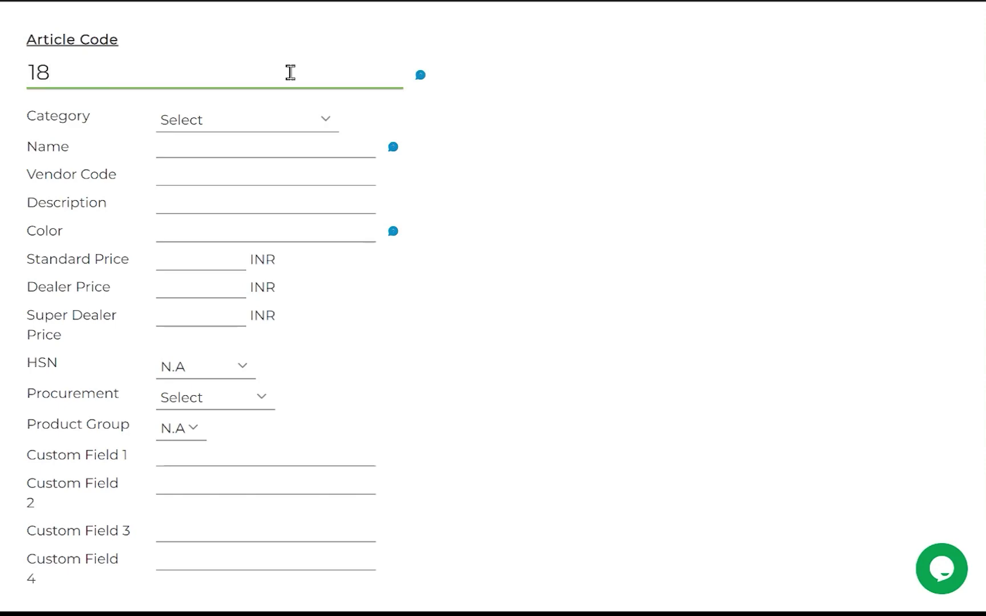
pyautogui.write('_MP_BLUE')
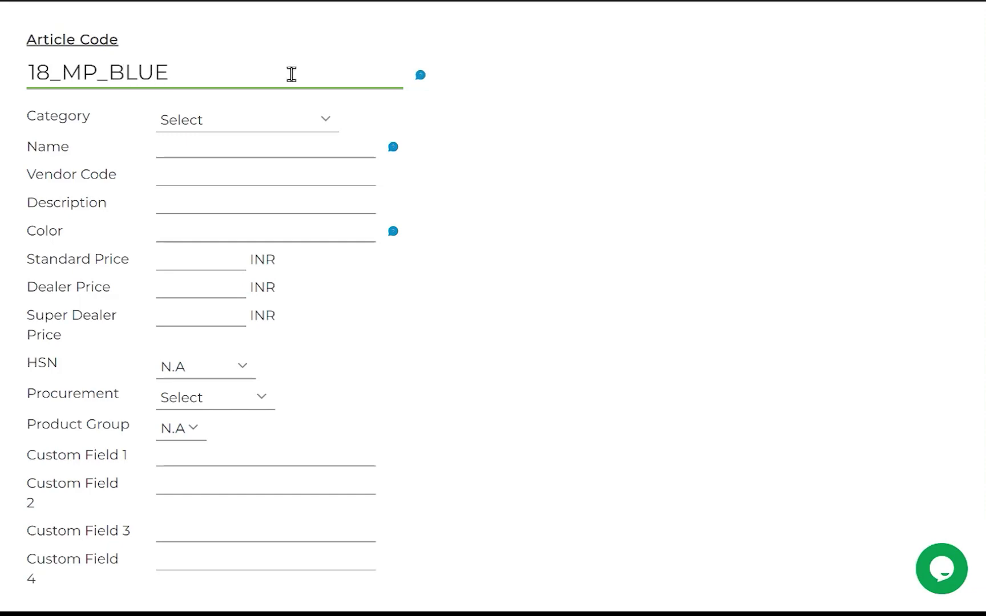
pyautogui.click(286, 120)
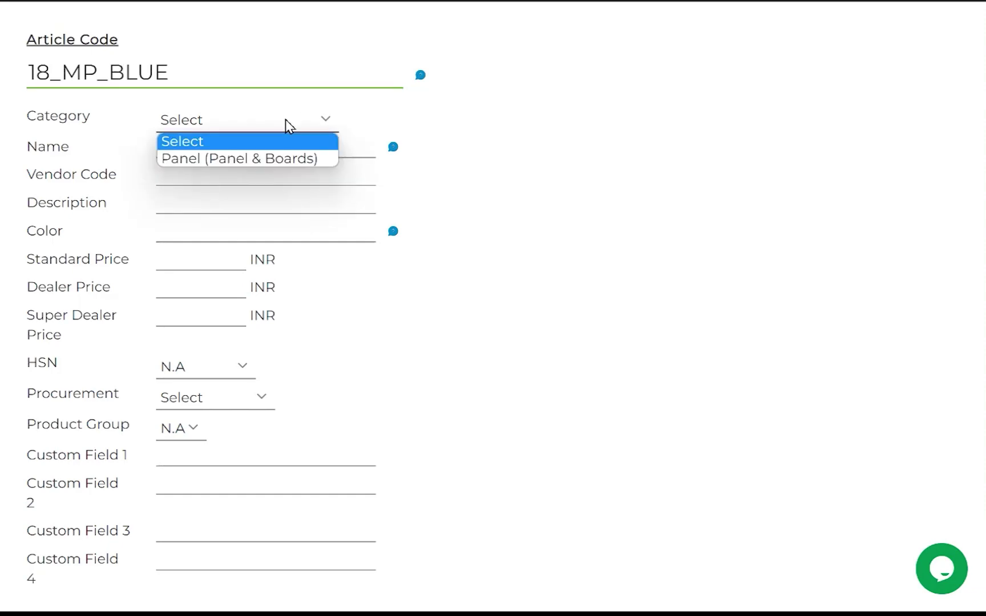
pyautogui.click(278, 158)
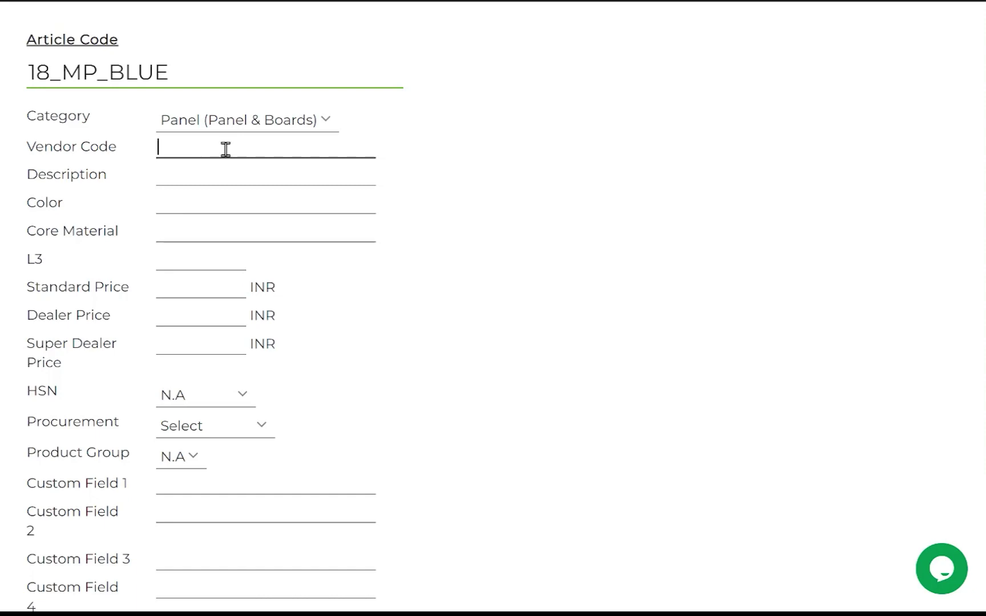
# Give the 18_MP_BLUE product the vendor code 1001, the description Merino and the color Blue.
pyautogui.write('1001')
pyautogui.click(224, 169)
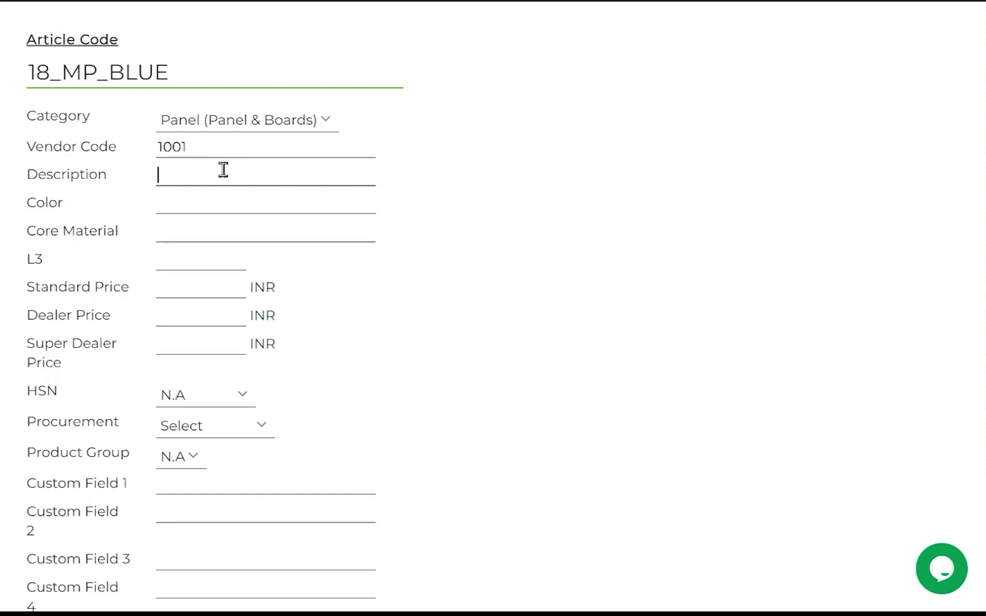
pyautogui.write('Merino')
pyautogui.click(223, 206)
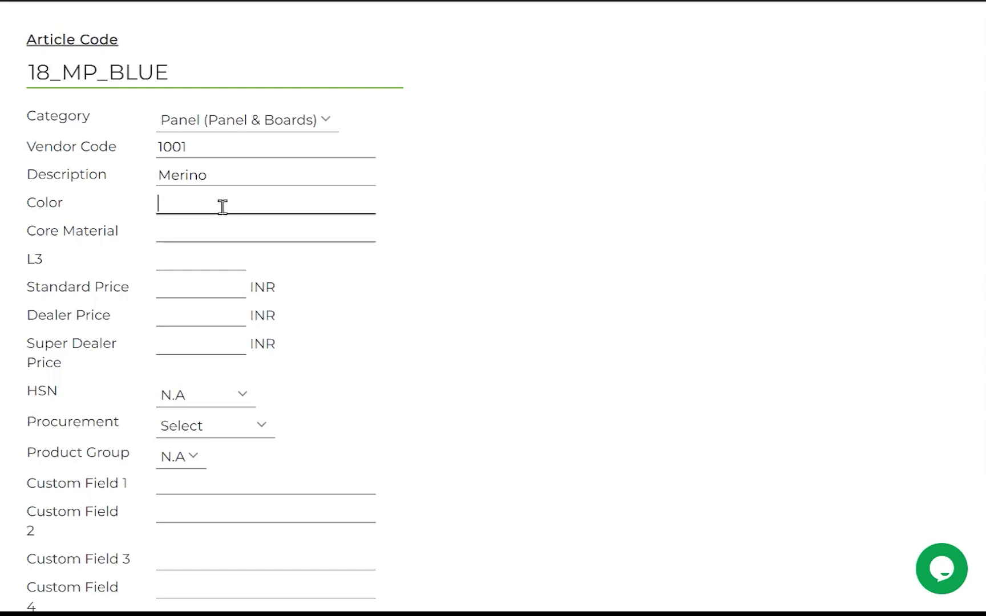
pyautogui.write('Blue')
# Set the product's core material to MP, L3 to 18, and its standard, dealer and super dealer prices to 500, 300 and 200 INR.
pyautogui.click(205, 233)
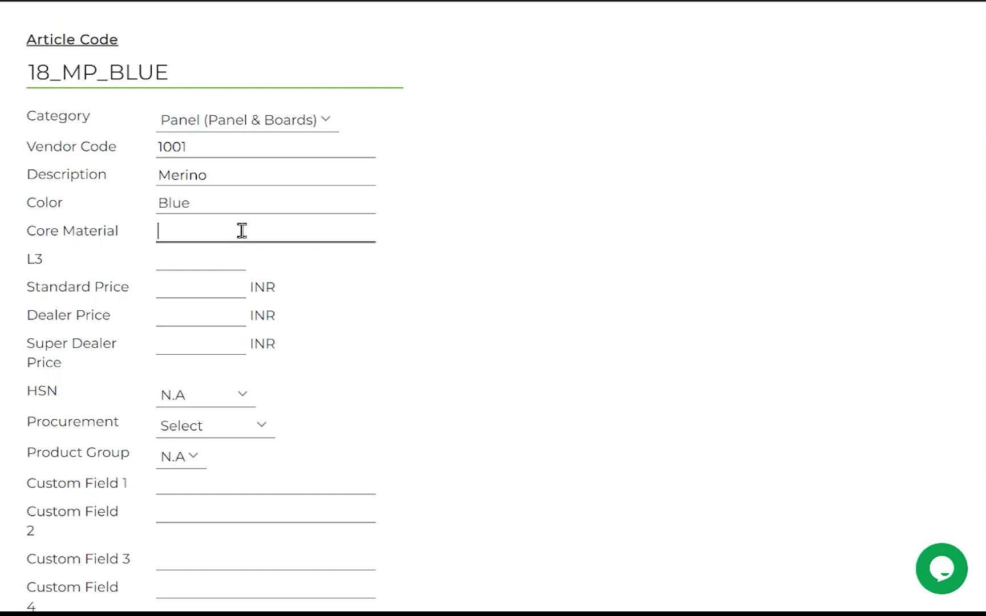
pyautogui.write('MP')
pyautogui.click(201, 265)
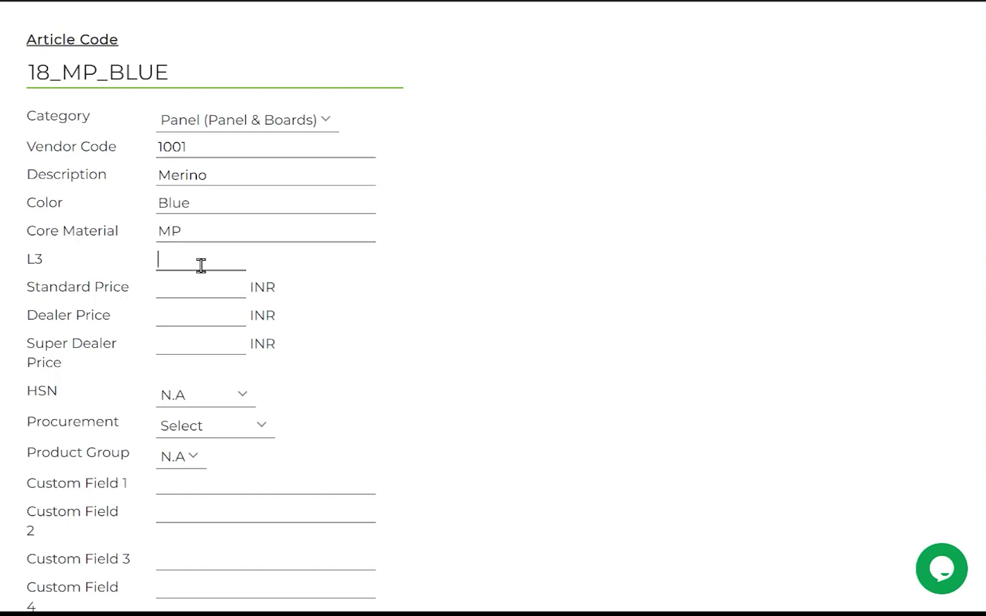
pyautogui.write('18')
pyautogui.click(187, 290)
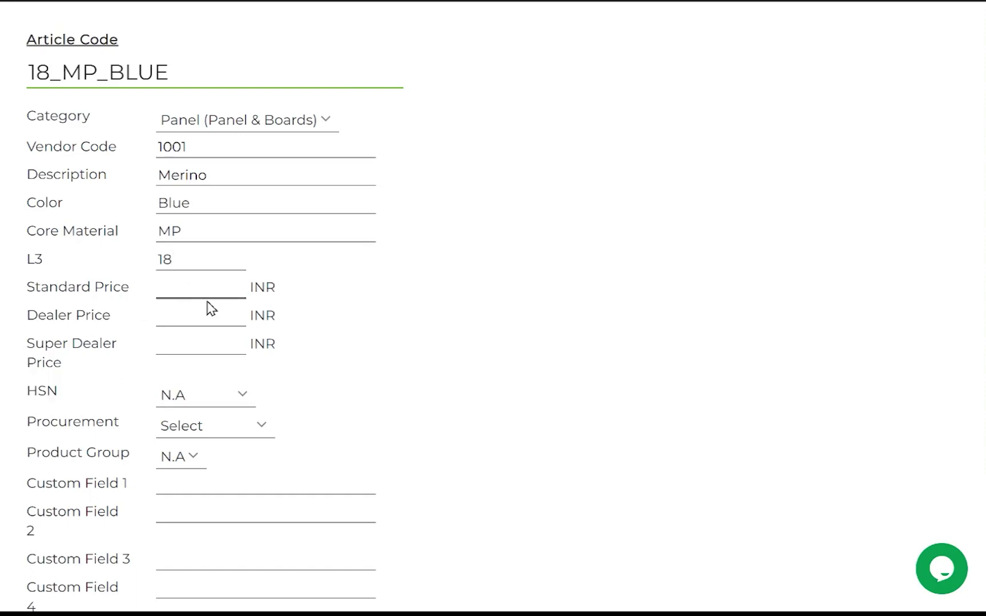
pyautogui.write('1')
pyautogui.write('500')
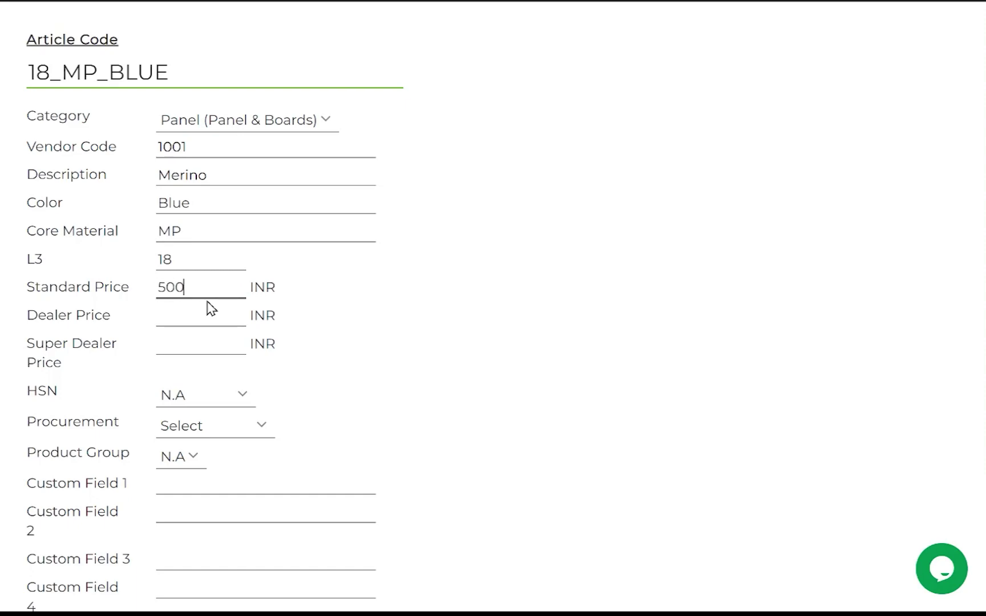
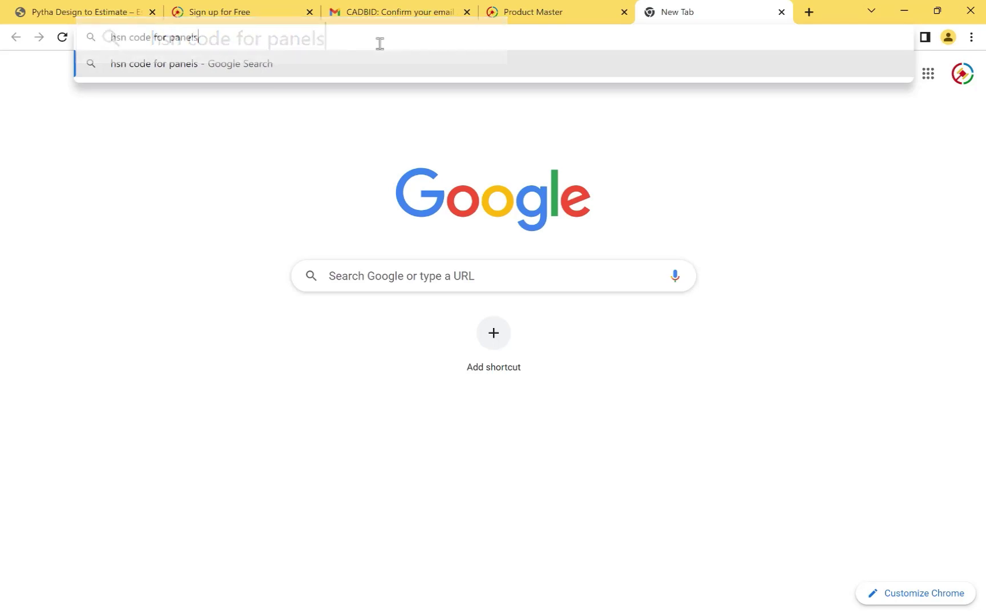
# Search Google for "hsn code for panels", pick out the heading code in the result, and return to the product form.
pyautogui.press('Return')
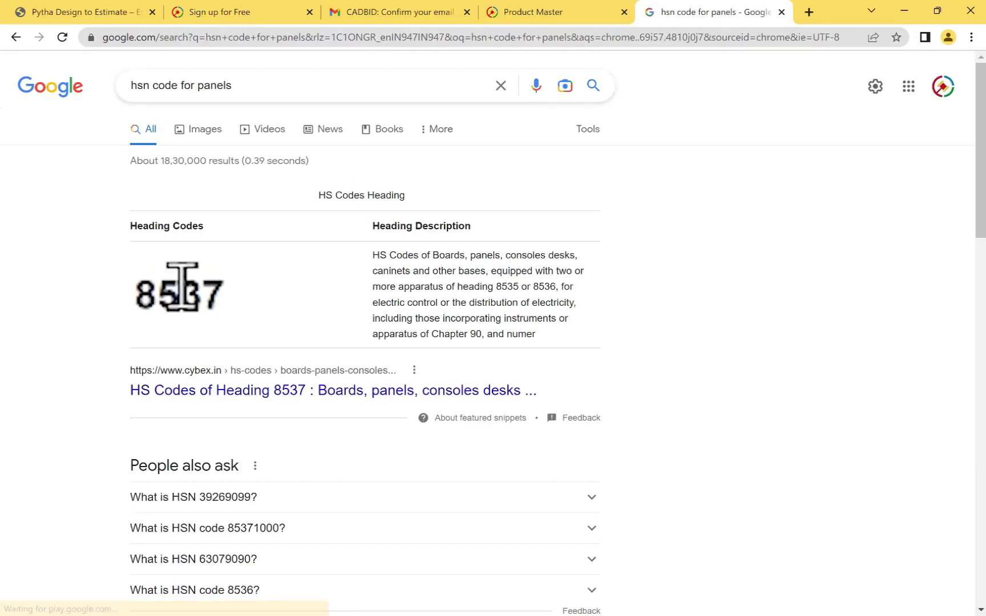
pyautogui.doubleClick(174, 297)
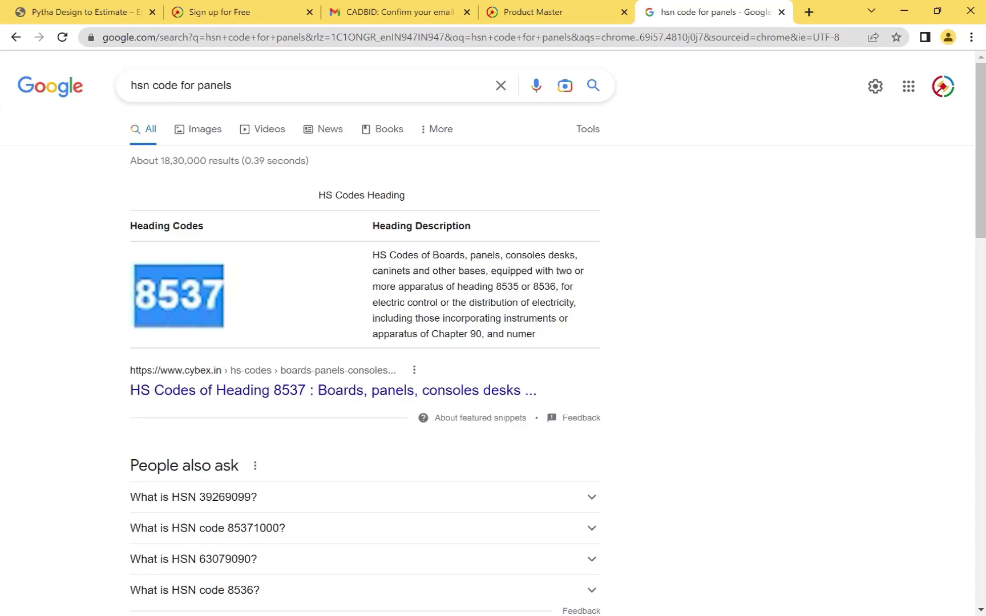
pyautogui.click(520, 12)
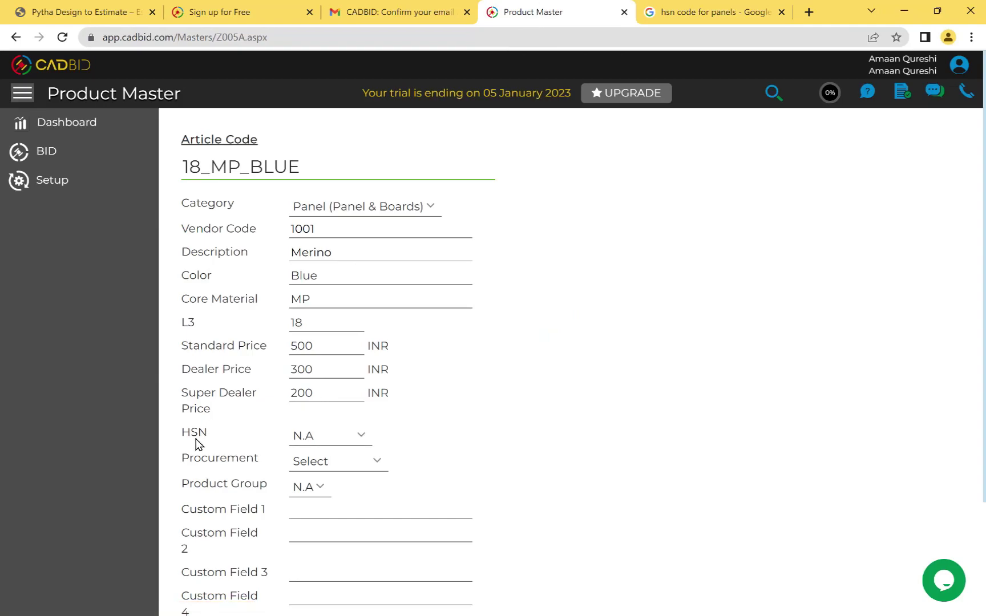
# Open the HSN master in a separate browser tab and enter HSN code 8537 with the description Panels & Wooden Item.
pyautogui.middleClick(38, 180)
pyautogui.click(564, 9)
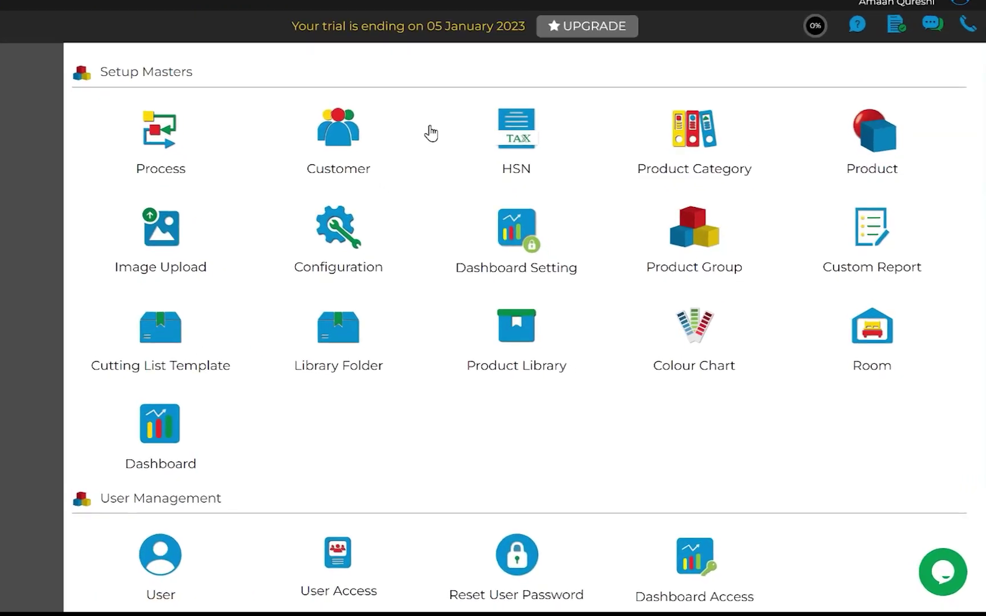
pyautogui.click(462, 106)
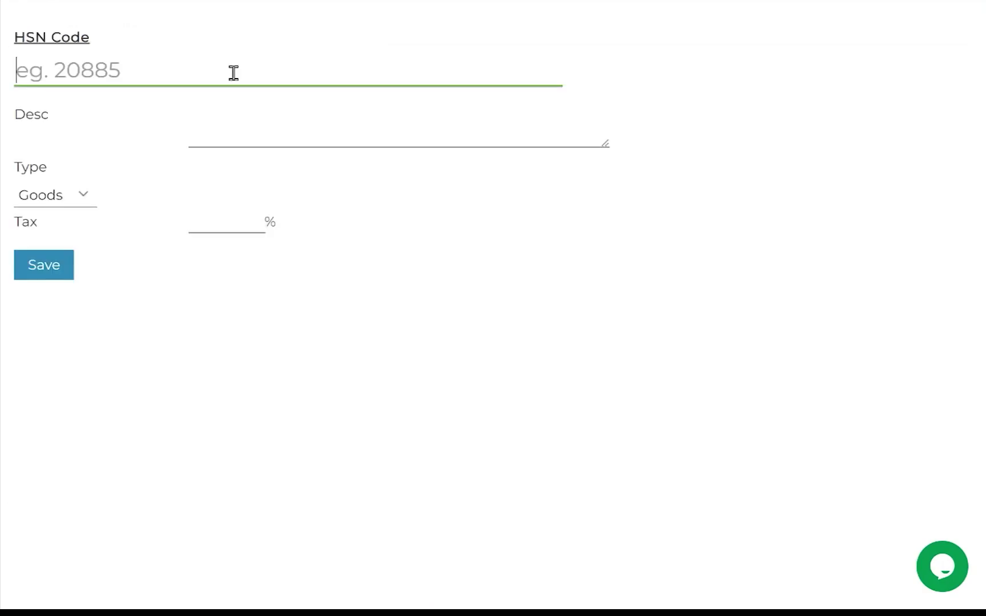
pyautogui.write('8537')
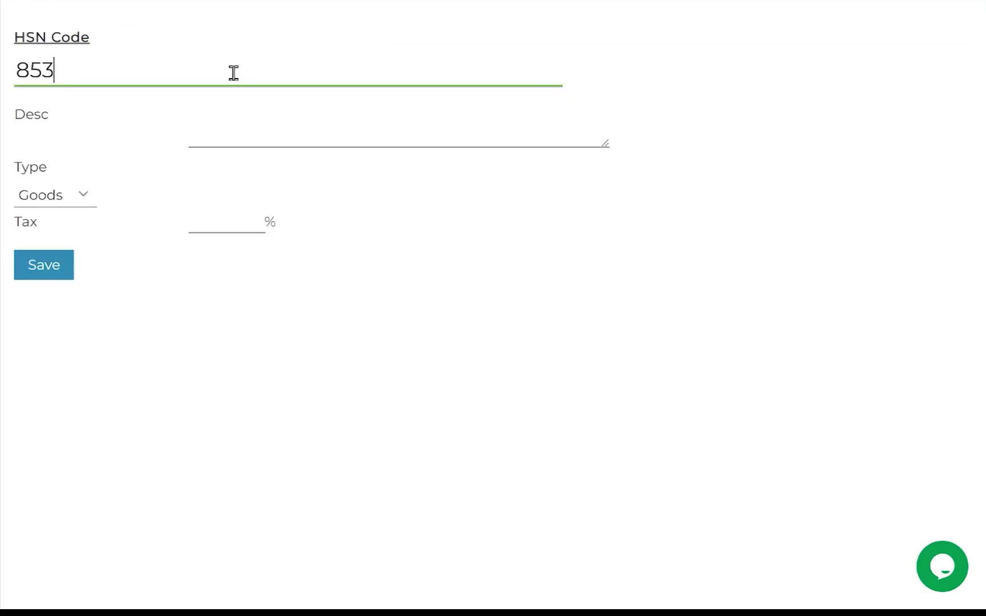
pyautogui.click(270, 135)
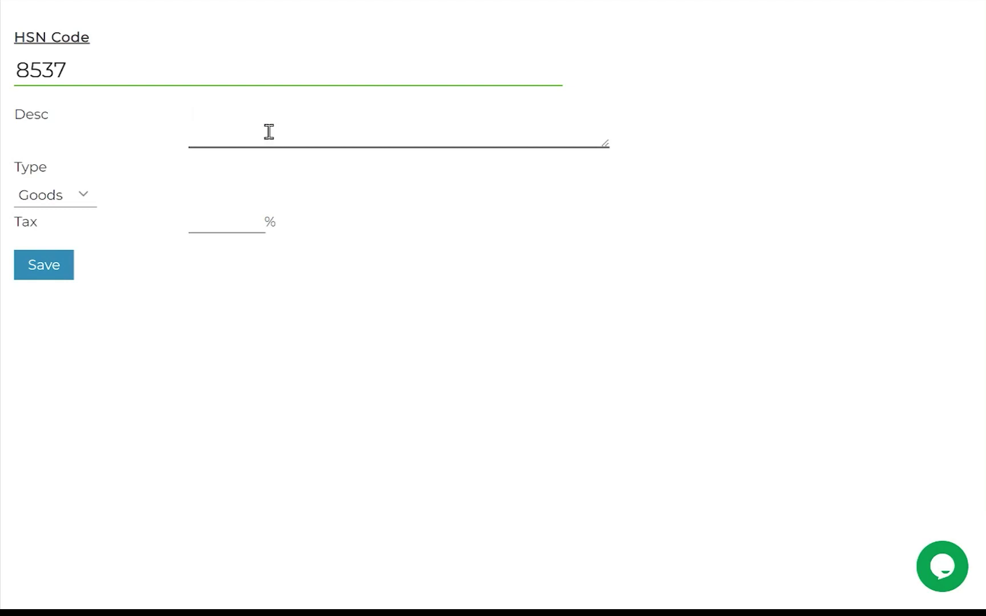
pyautogui.write('Panels & Wooden Item')
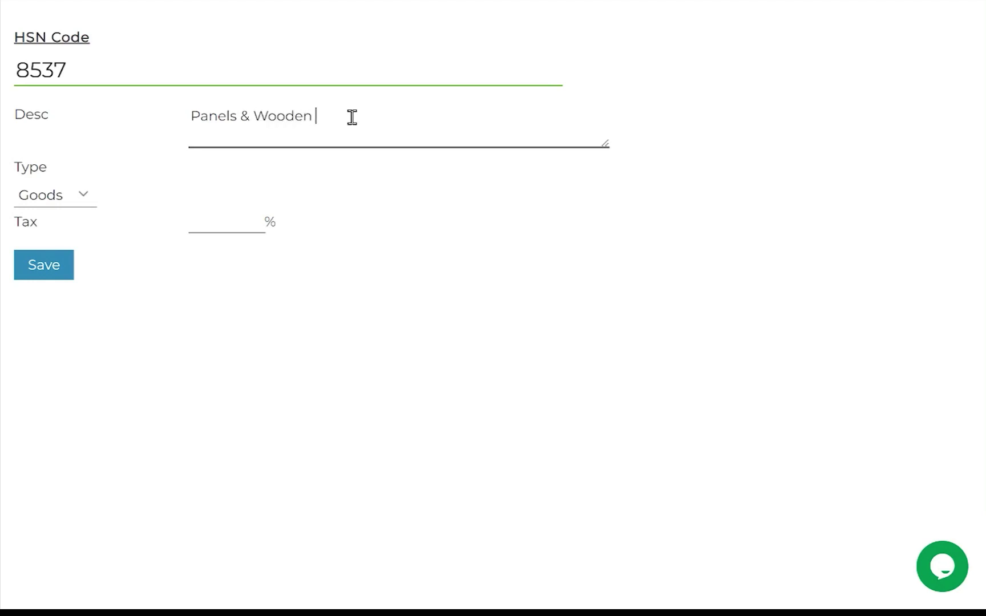
# Keep the HSN type as Goods, set its tax to 18%, and save the HSN entry.
pyautogui.click(67, 193)
pyautogui.click(67, 193)
pyautogui.click(212, 220)
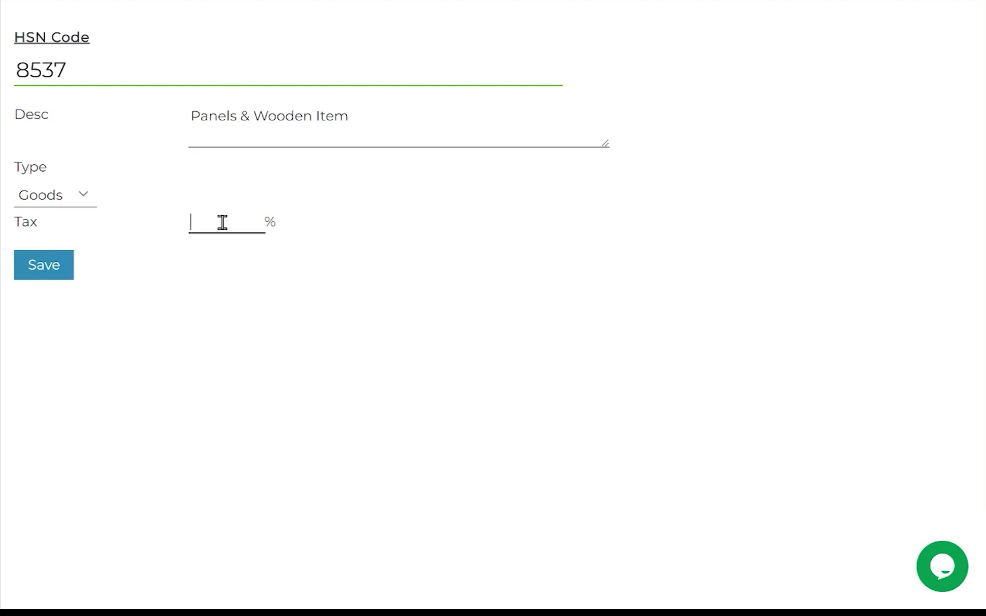
pyautogui.write('18')
pyautogui.click(17, 268)
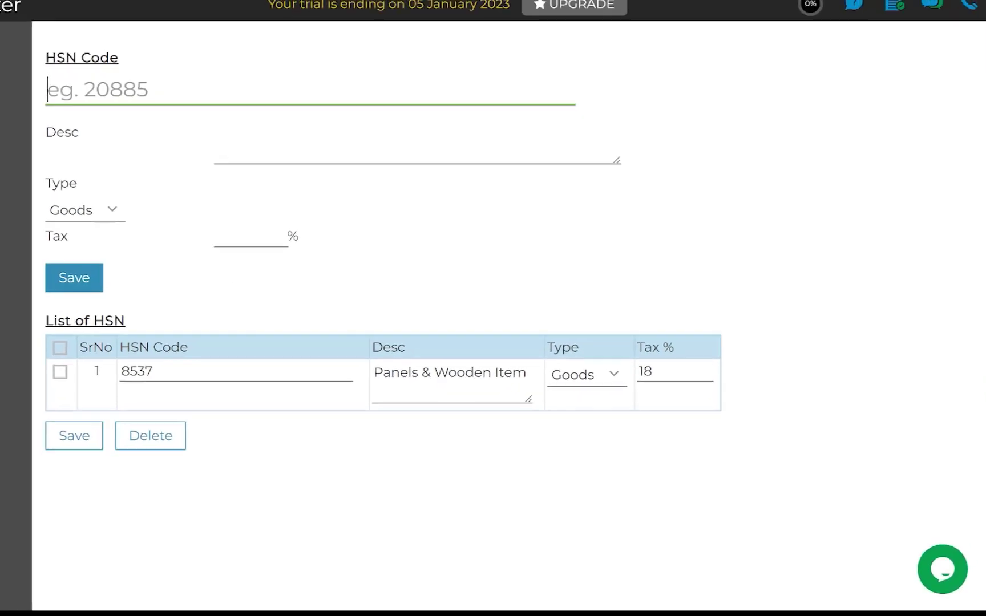
# Assign HSN 8537 and Inhouse procurement to the 18_MP_BLUE product and save it.
pyautogui.click(474, 12)
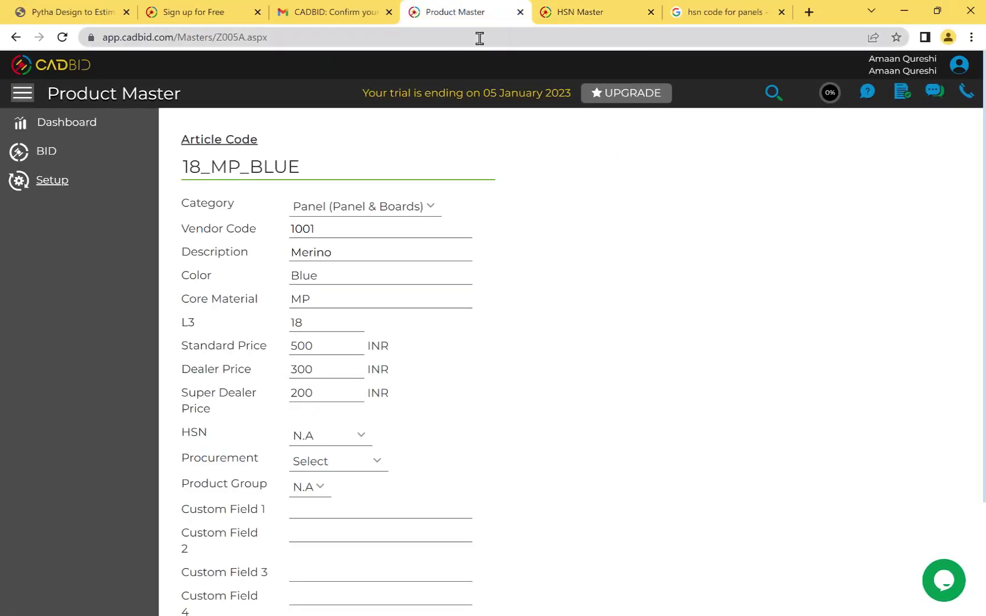
pyautogui.click(479, 38)
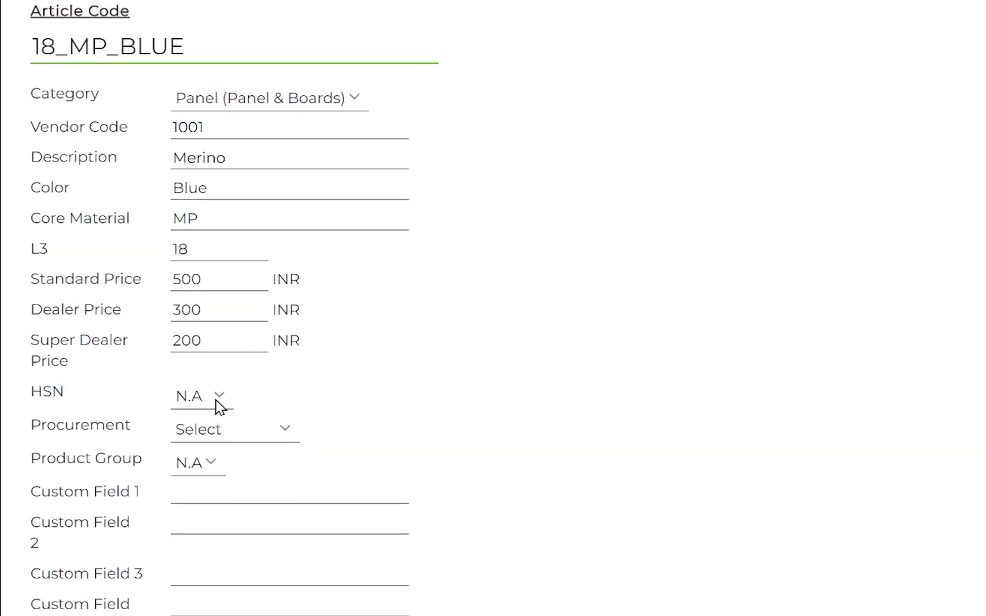
pyautogui.click(218, 397)
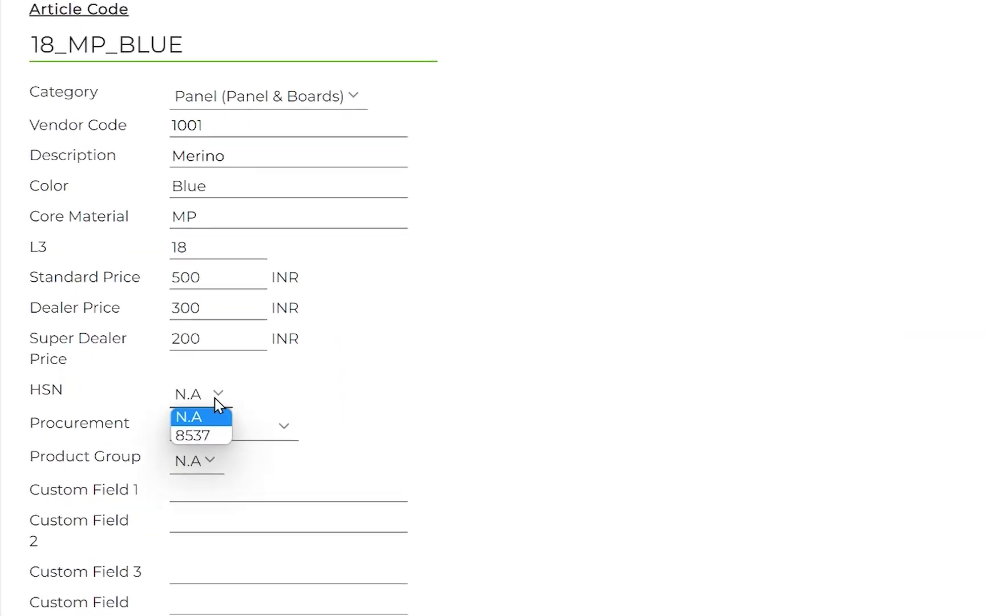
pyautogui.click(204, 432)
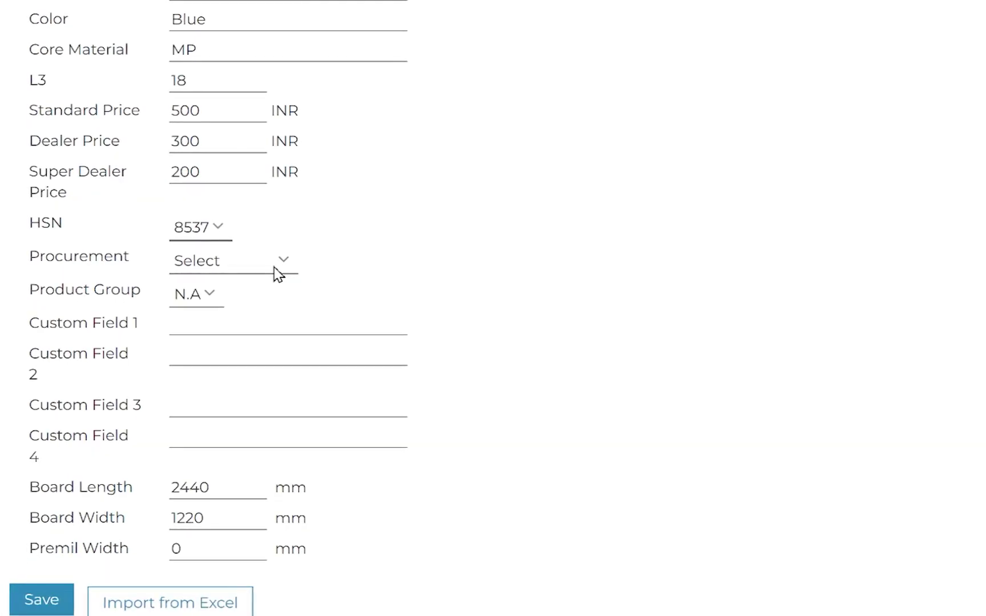
pyautogui.click(274, 420)
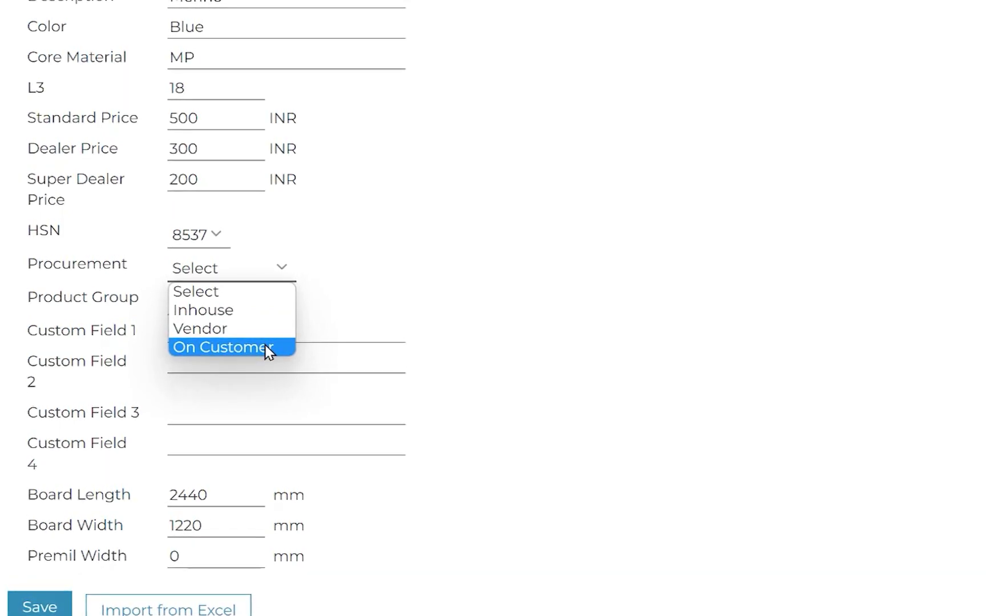
pyautogui.click(262, 313)
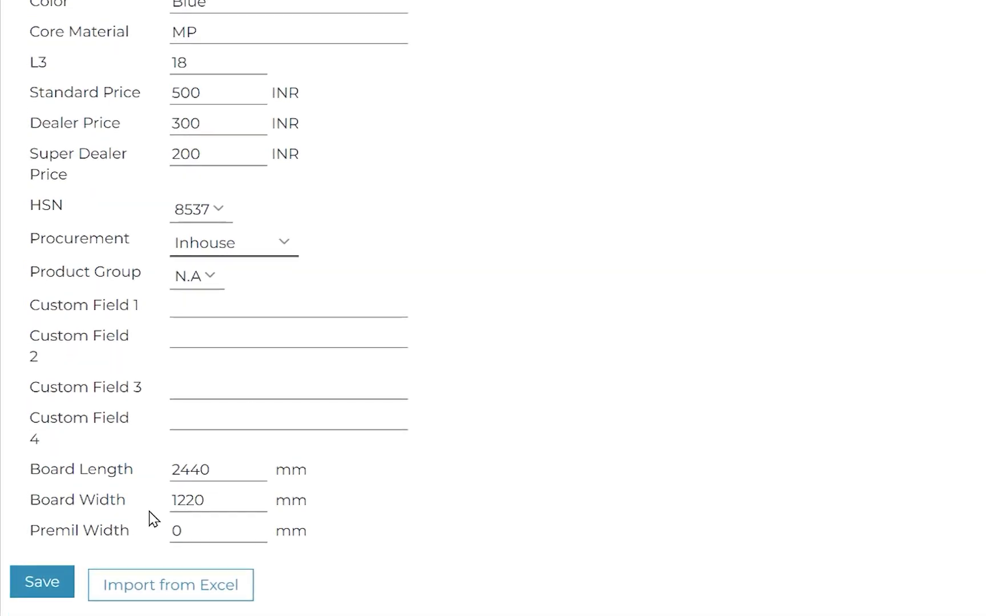
pyautogui.click(49, 592)
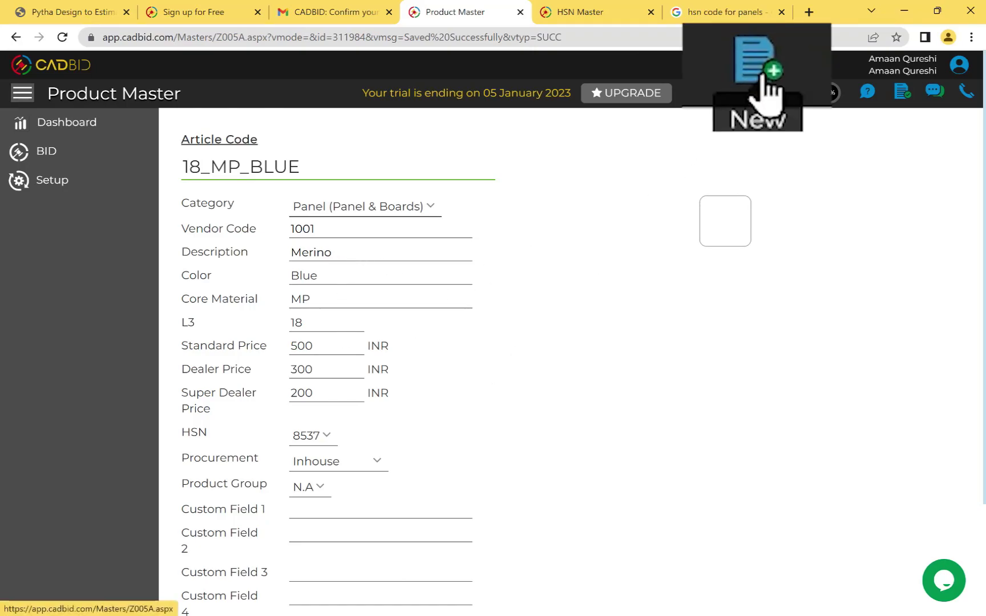
# Create and save Panel product 8_MP_BLUE: vendor code 1001, Merino, Blue, core MP, L3 8, prices 300/180/100 INR, HSN 8537, Inhouse procurement.
pyautogui.click(742, 94)
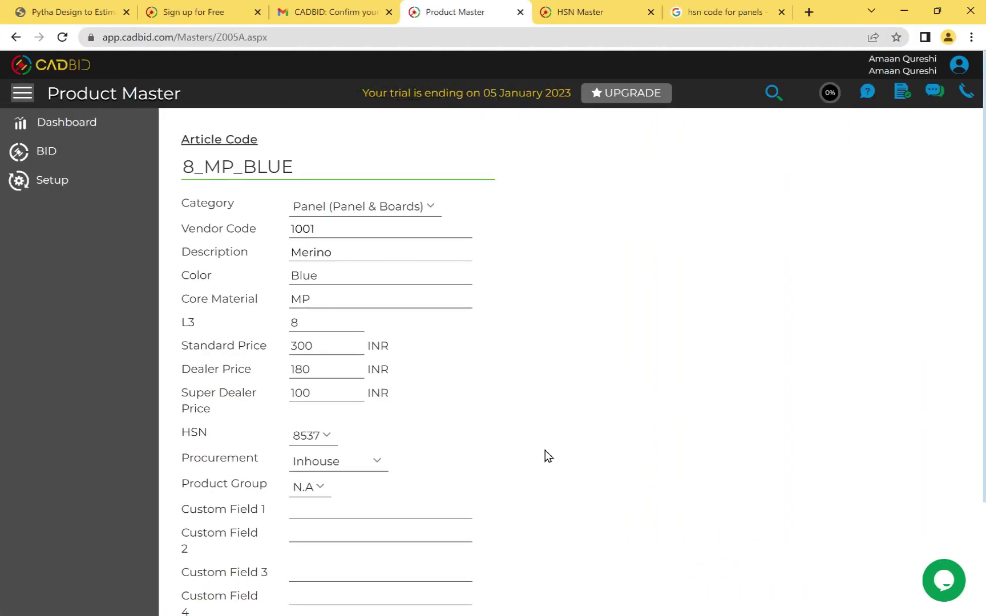
pyautogui.scroll(-2, 544, 450)
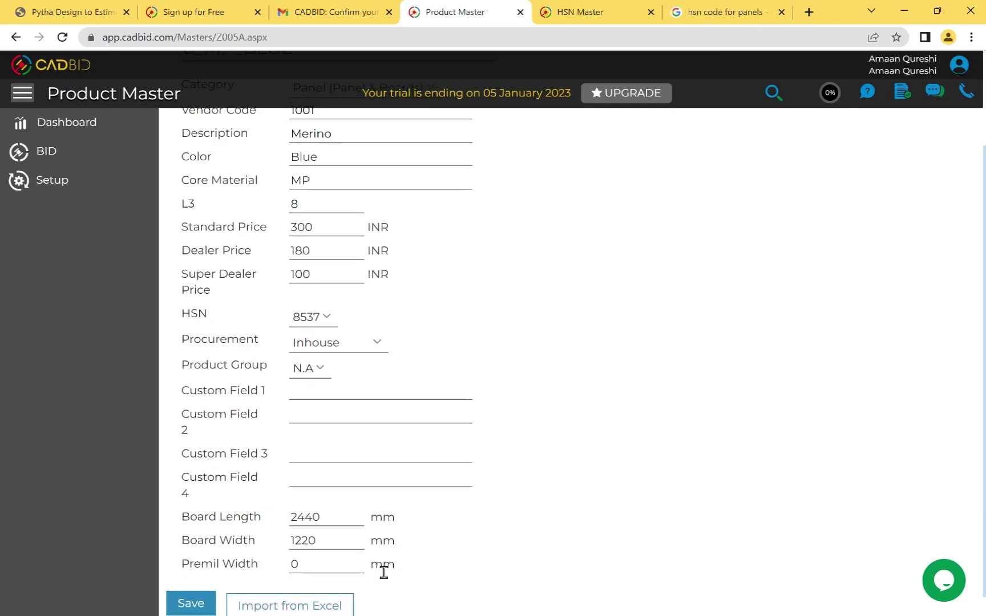
pyautogui.click(179, 604)
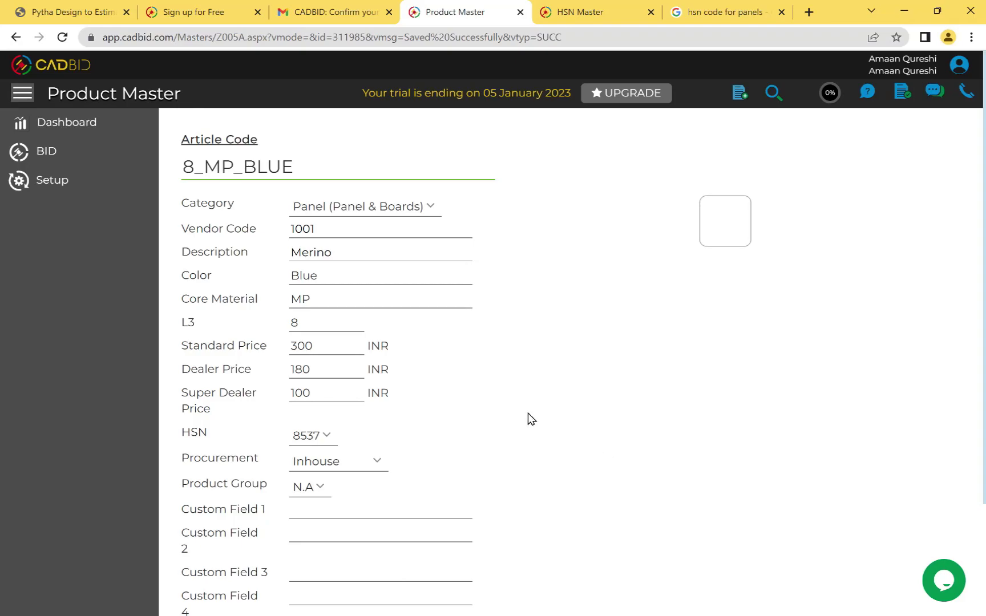
# Create a customer in the Customer master with name, contact person and address, keep the Standard Price group, and save it.
pyautogui.click(47, 180)
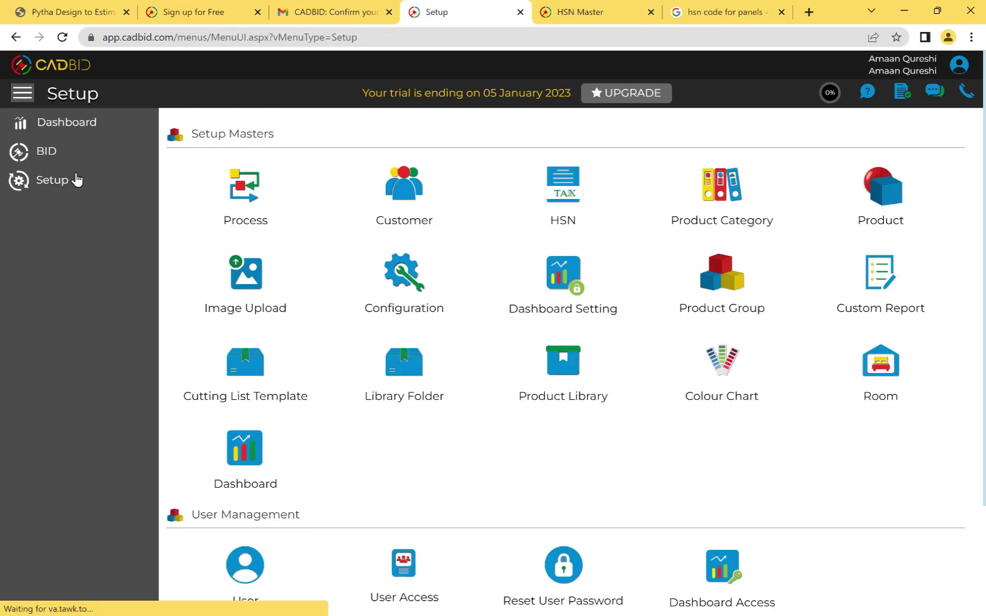
pyautogui.click(408, 206)
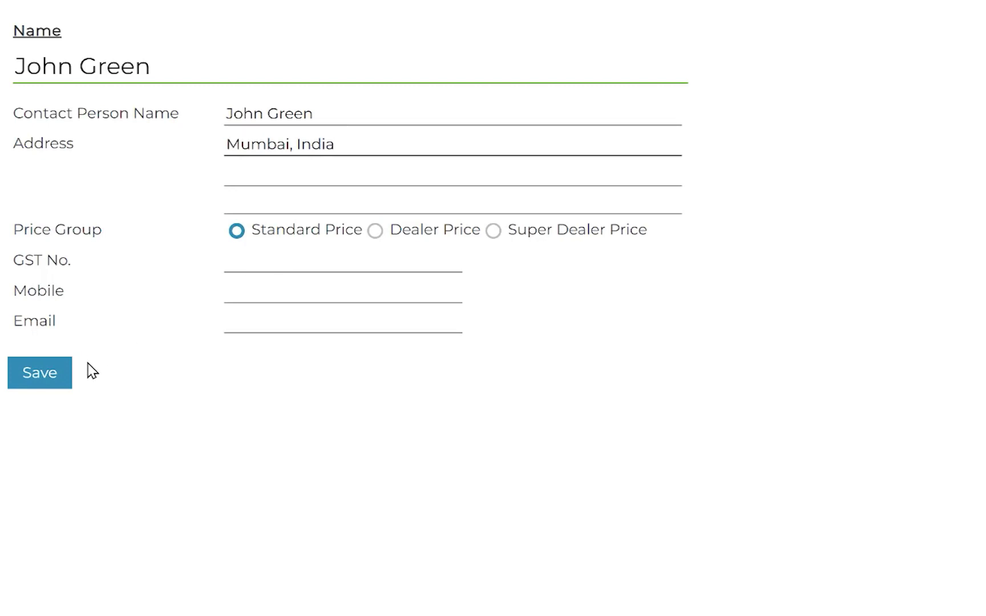
pyautogui.click(46, 377)
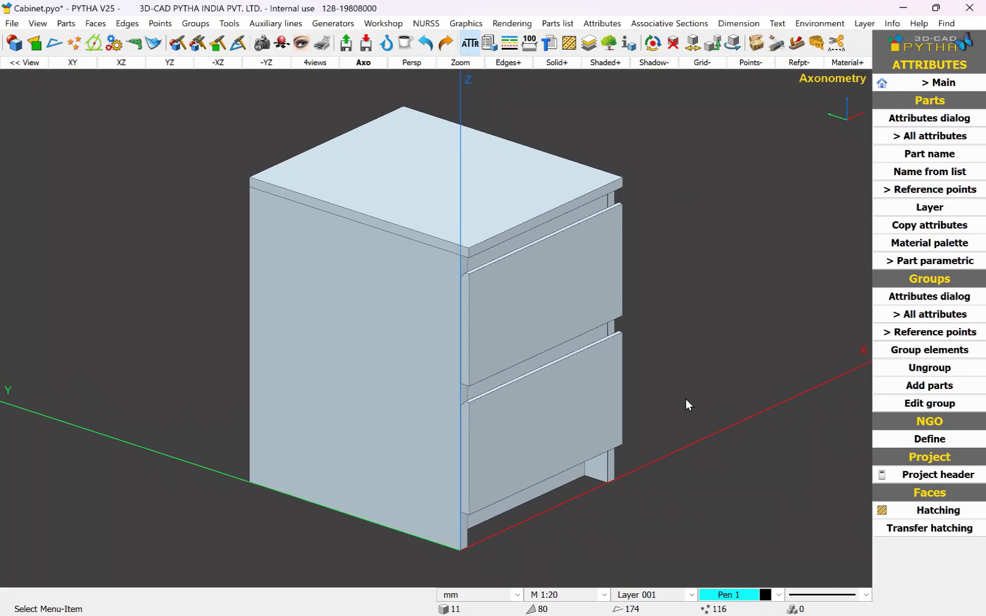
# Open Pytha's parts list, switch to CADBID, start a new quotation and download its Pytha Template.
pyautogui.click(488, 45)
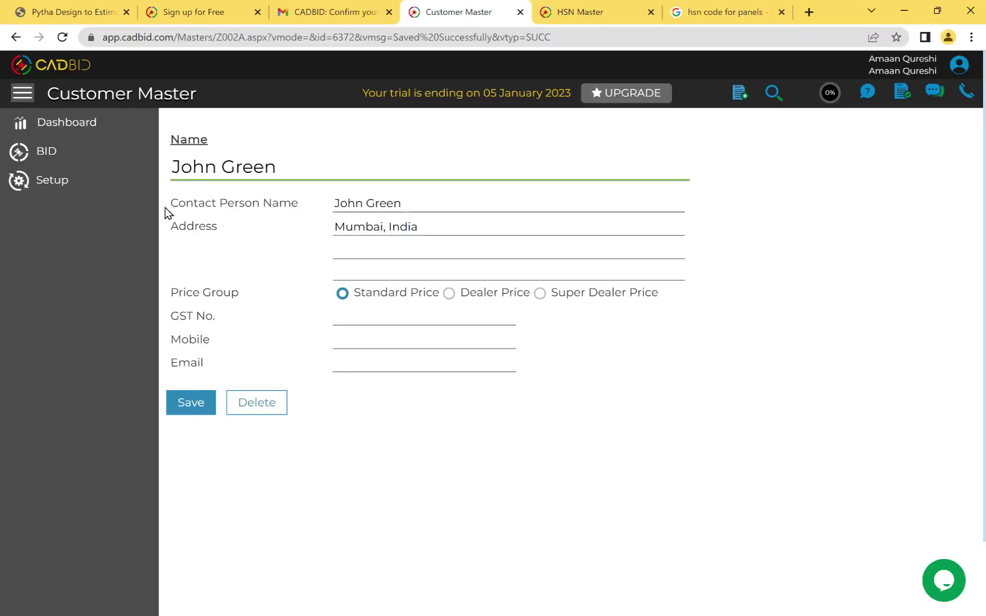
pyautogui.click(40, 153)
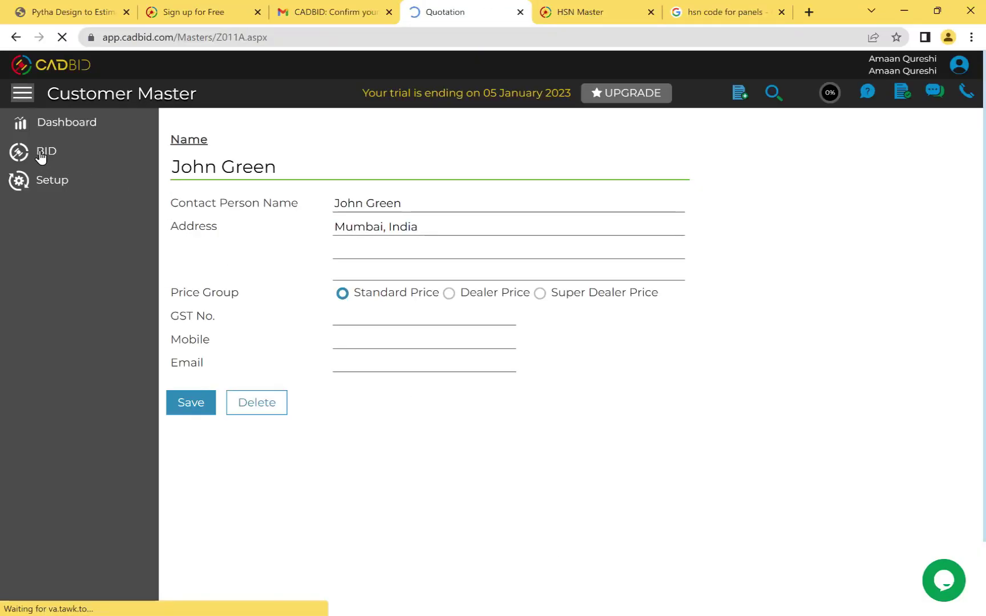
pyautogui.click(767, 163)
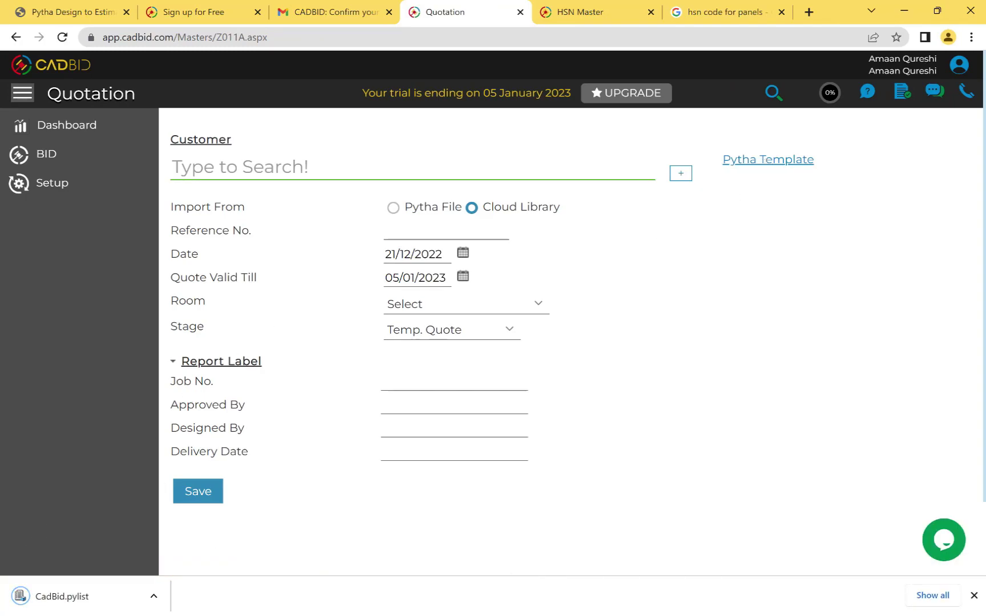
# Switch to Pytha and create a new parts list for all cabinet parts from the CadBid.pylist template.
pyautogui.click(546, 557)
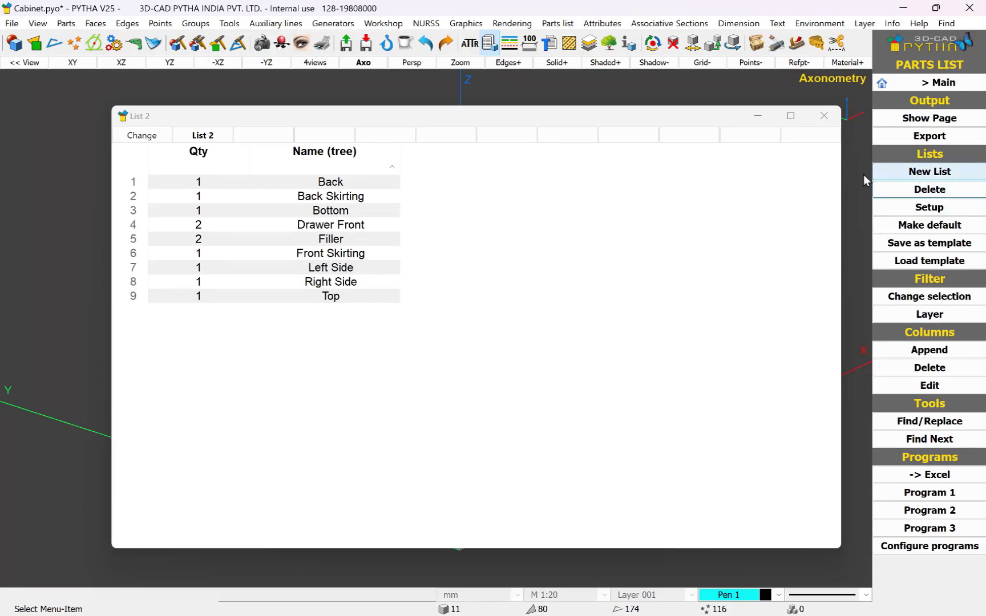
pyautogui.click(271, 140)
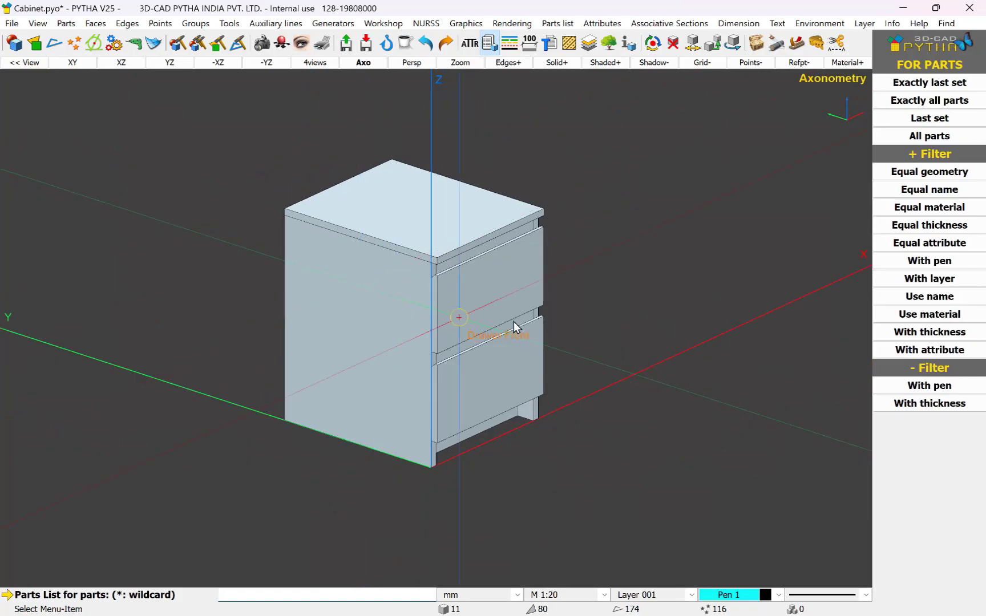
pyautogui.scroll(-1, 380, 317)
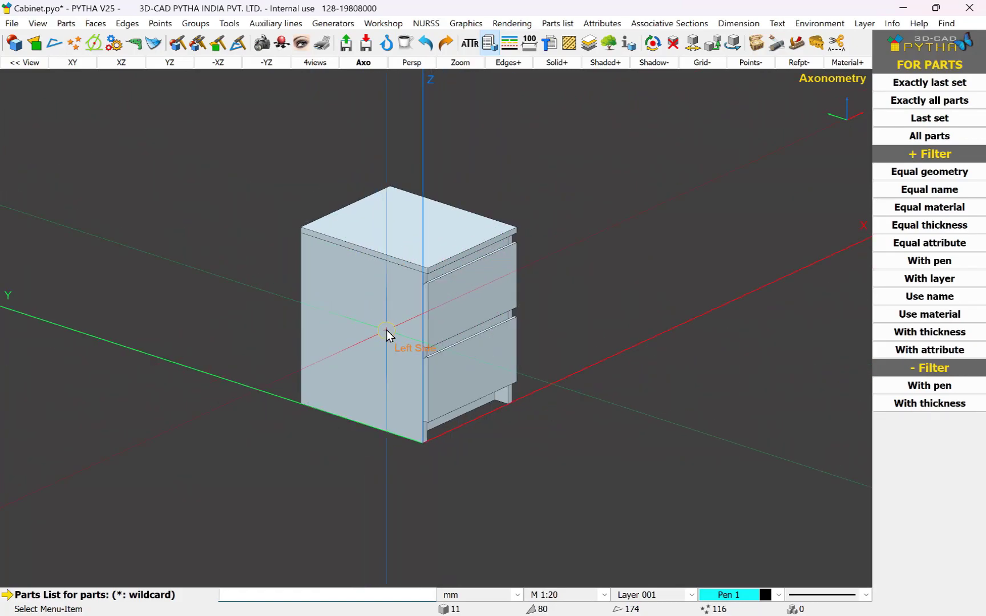
pyautogui.moveTo(161, 143); pyautogui.dragTo(584, 509)
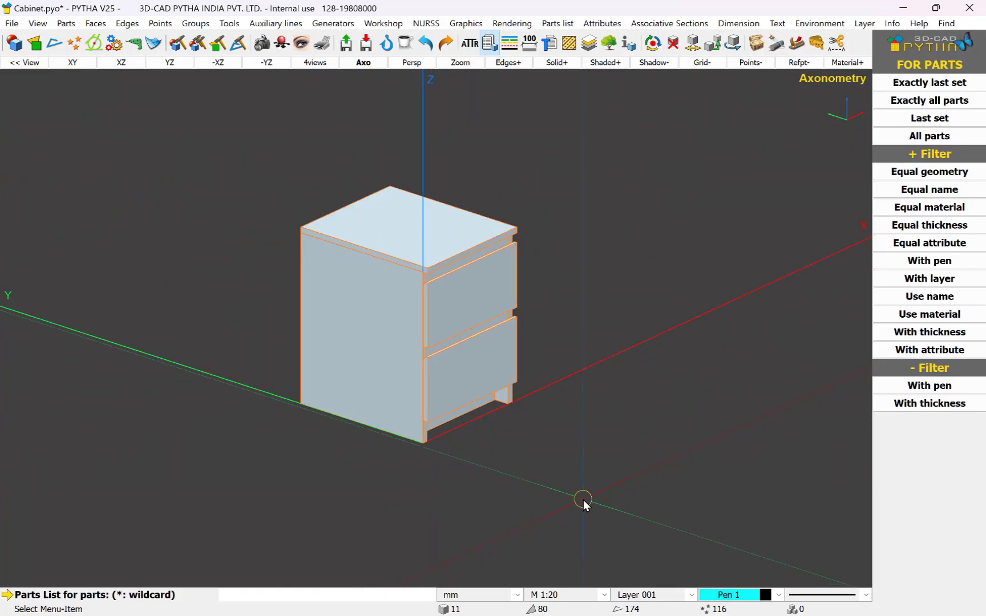
pyautogui.rightClick(584, 500)
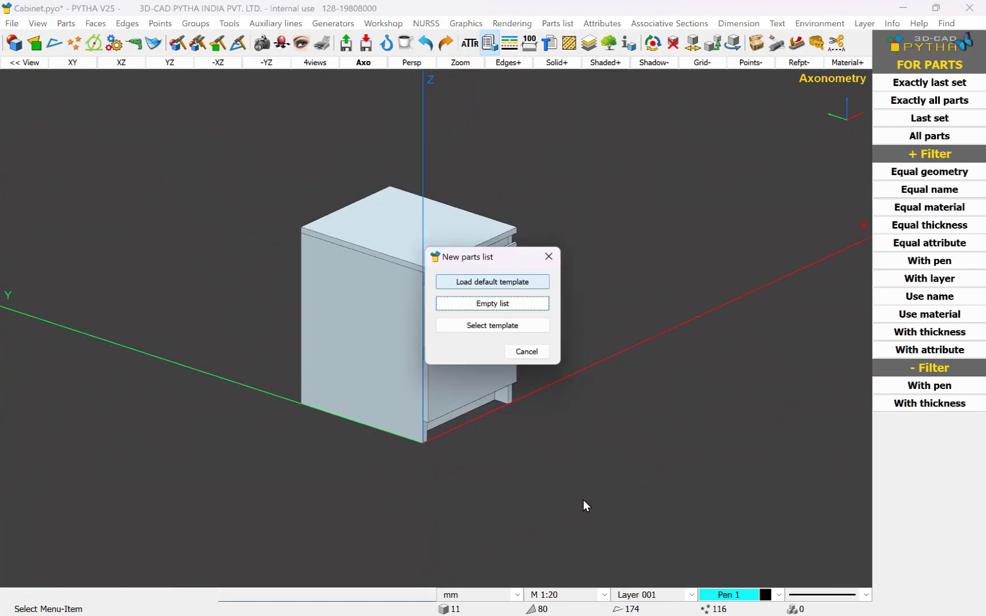
pyautogui.click(494, 327)
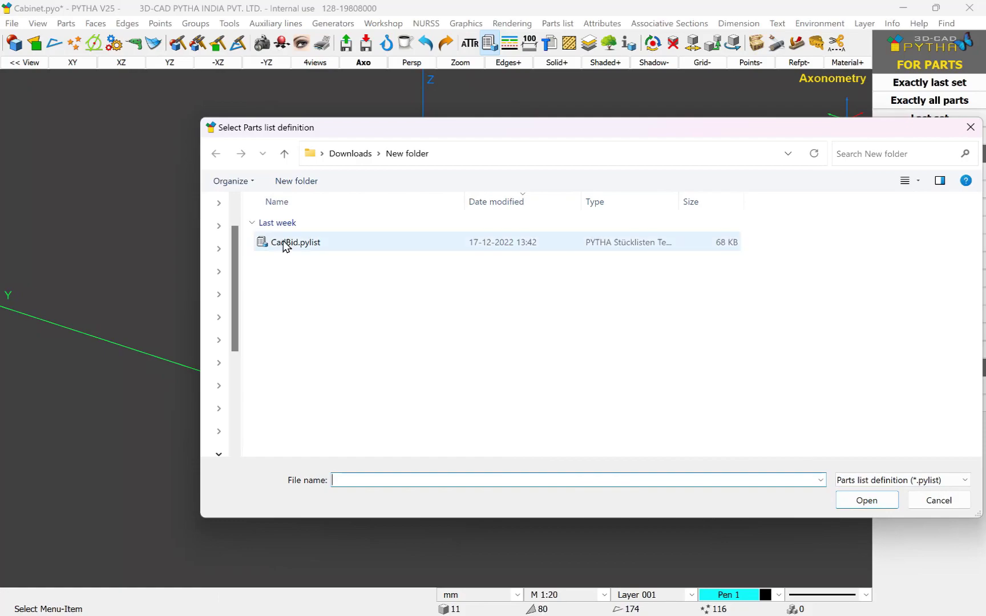
pyautogui.click(284, 244)
pyautogui.click(868, 501)
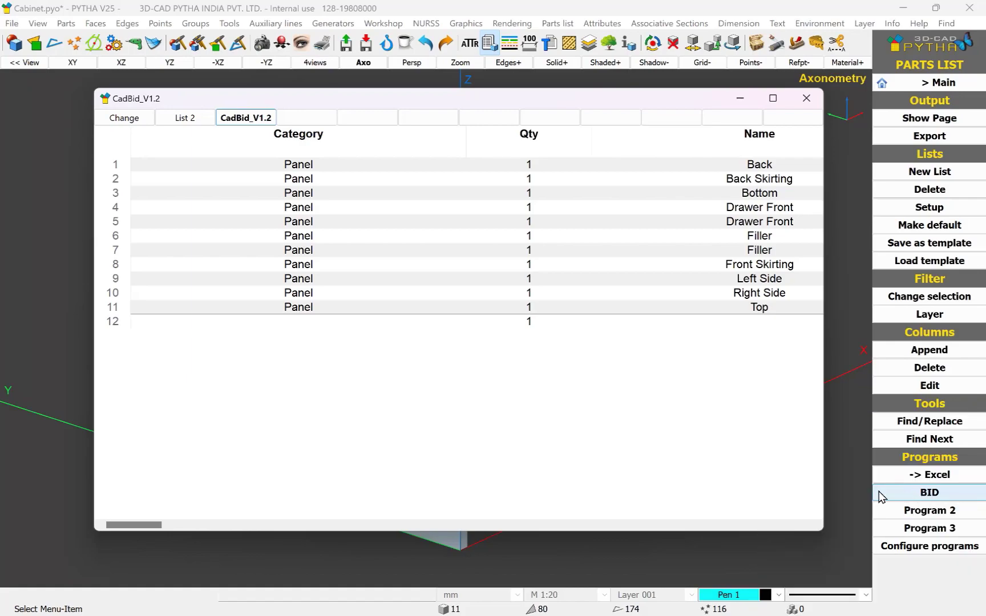
# Open the project header, close it, and send the CadBid_V1.2 parts list to CADBID with the BID program.
pyautogui.click(947, 86)
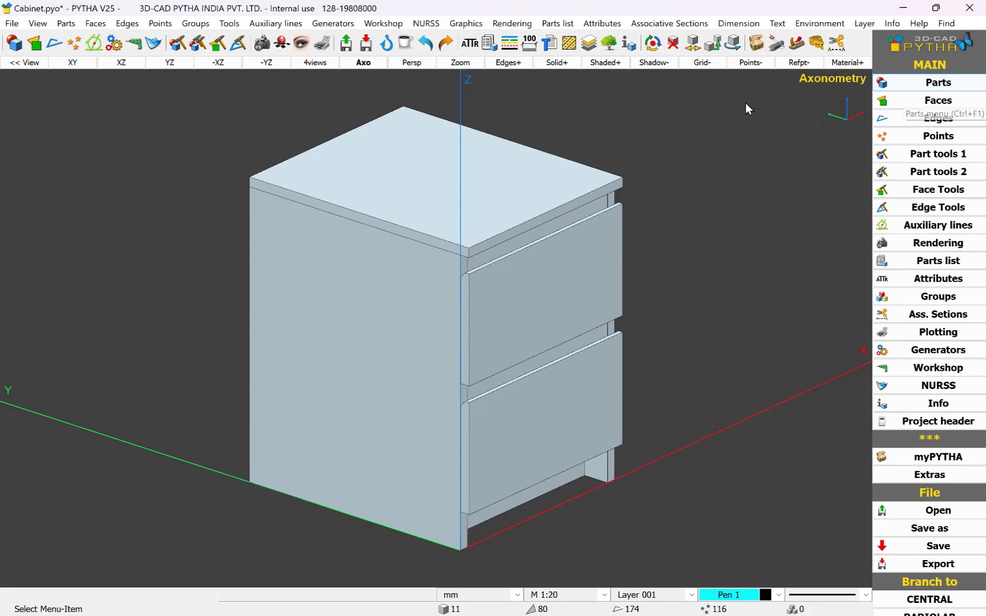
pyautogui.click(939, 421)
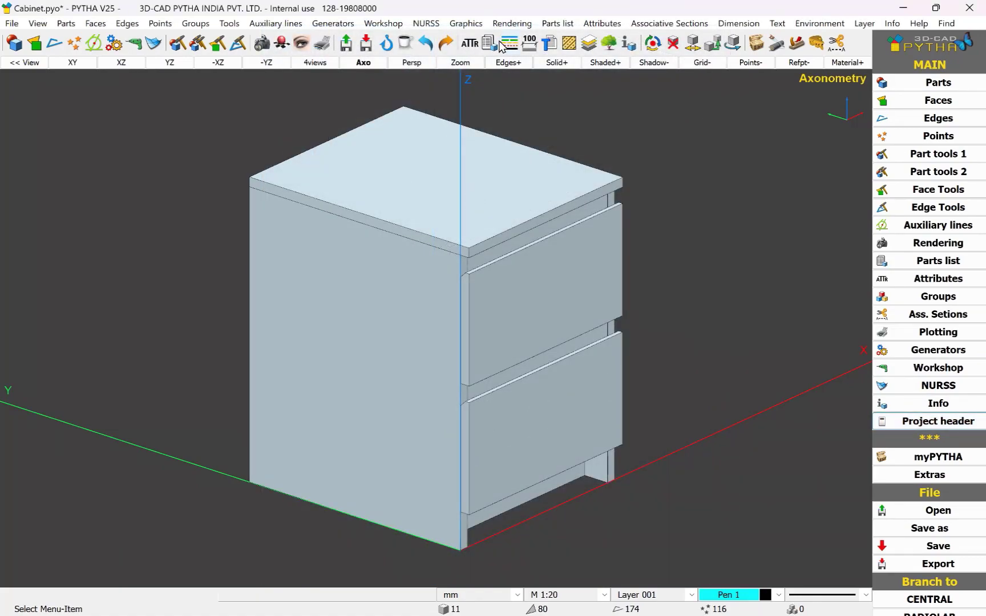
pyautogui.click(490, 44)
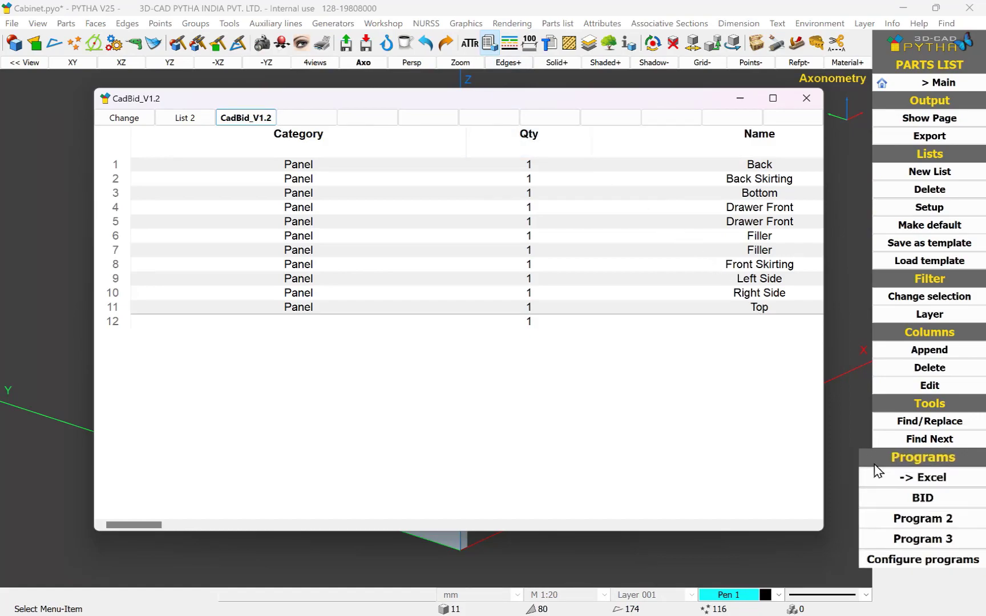
pyautogui.click(892, 515)
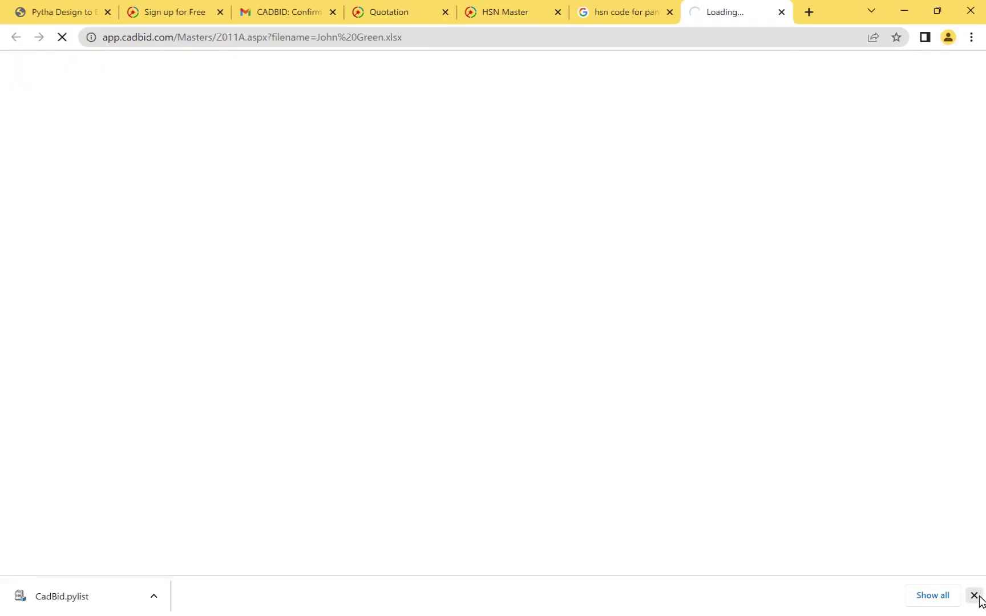
# Examine the imported quotation's project calculation, net total after tax and product matching status.
pyautogui.click(974, 595)
pyautogui.scroll(-5, 608, 347)
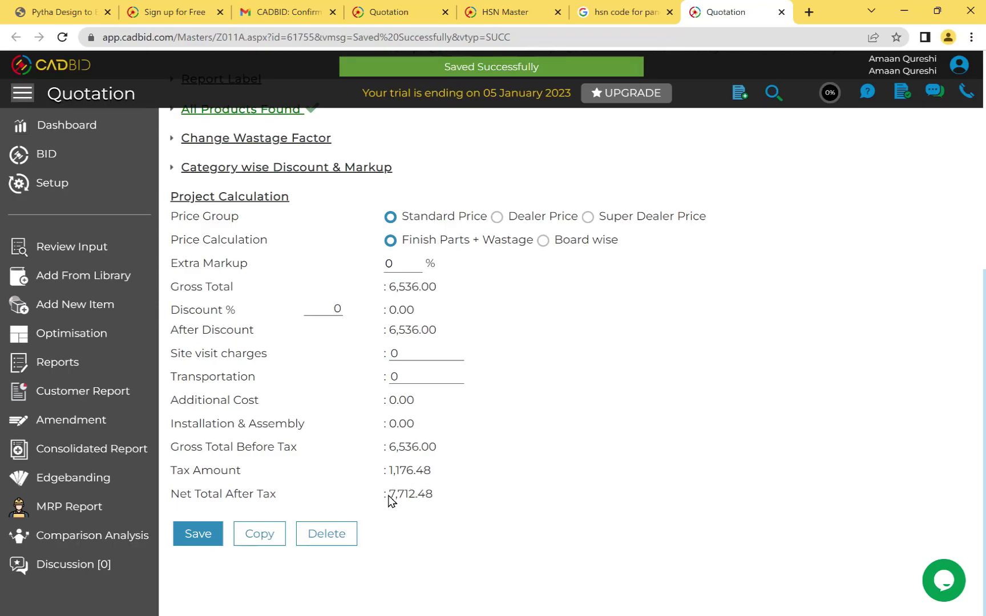
pyautogui.moveTo(389, 494); pyautogui.dragTo(438, 497)
pyautogui.scroll(2, 440, 498)
pyautogui.scroll(2, 442, 497)
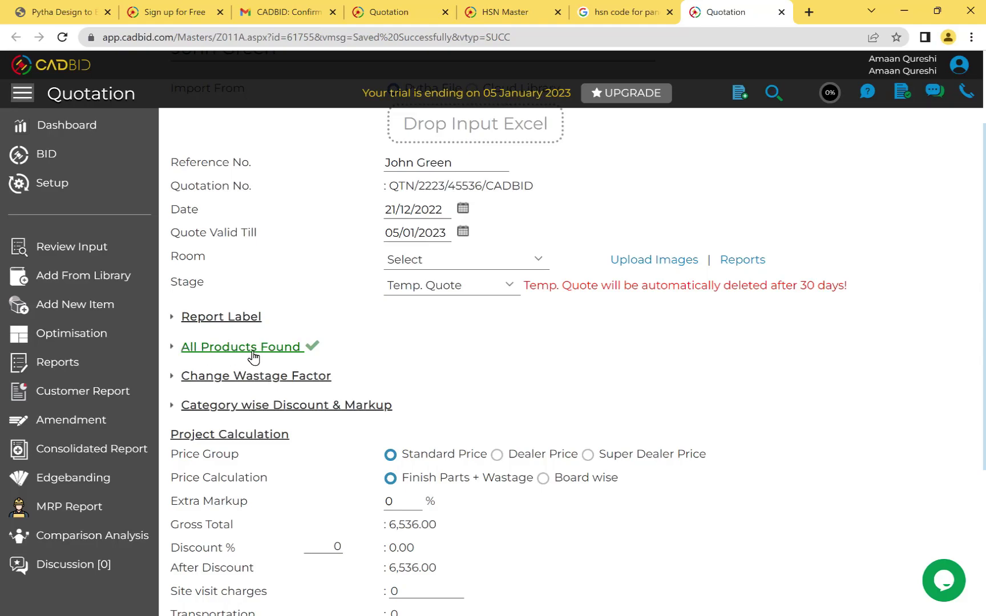
# Open the quotation's Consolidated Report and examine the panel project details, amount and GST.
pyautogui.click(66, 365)
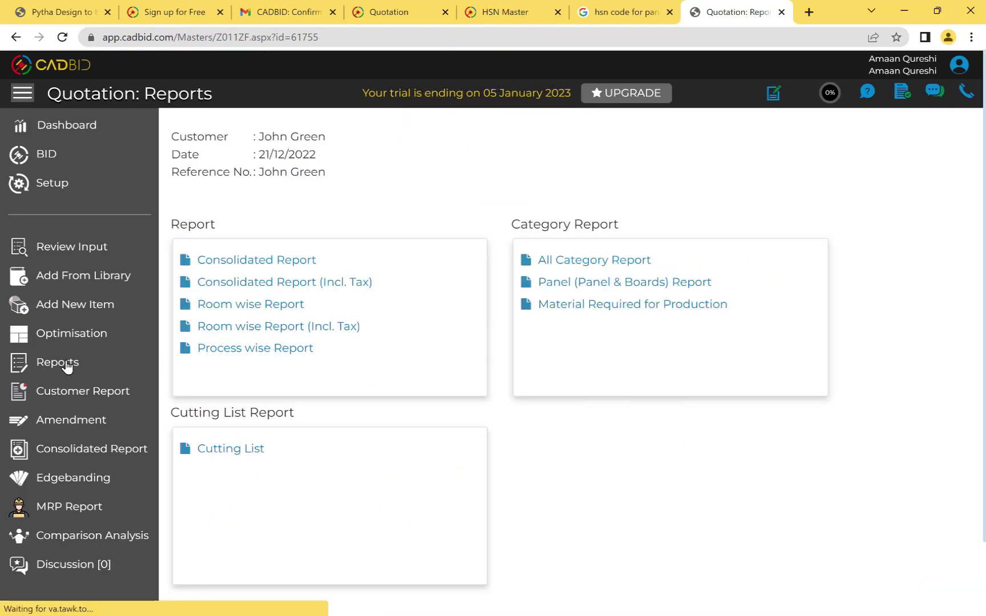
pyautogui.click(286, 261)
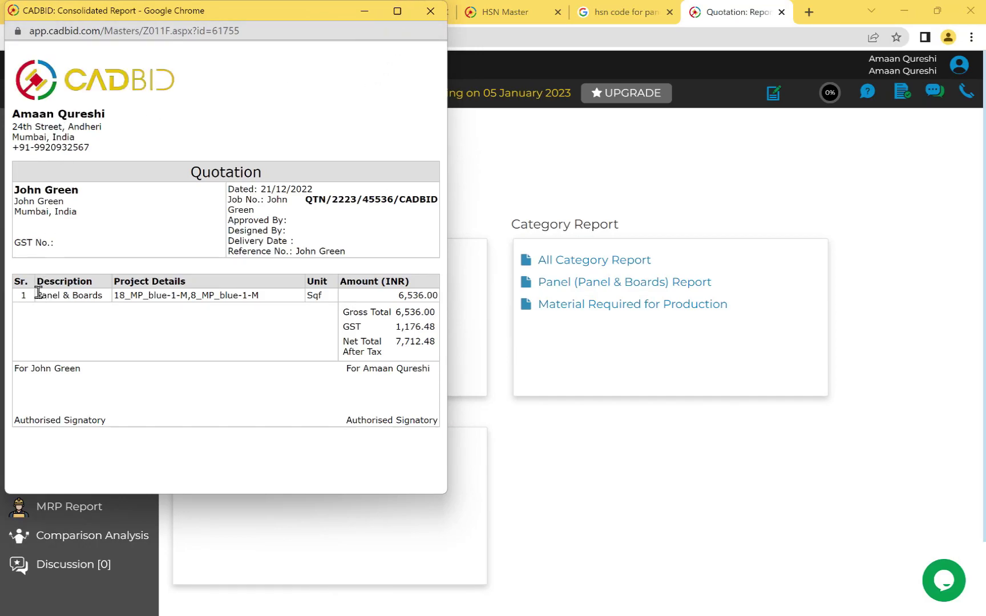
pyautogui.moveTo(38, 293); pyautogui.dragTo(261, 297)
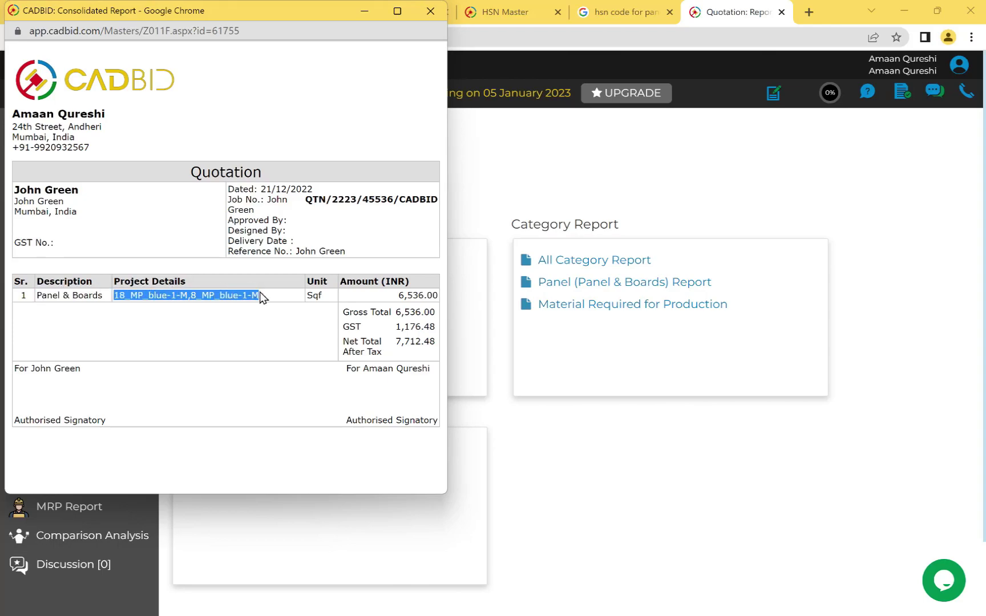
pyautogui.moveTo(399, 295); pyautogui.dragTo(437, 295)
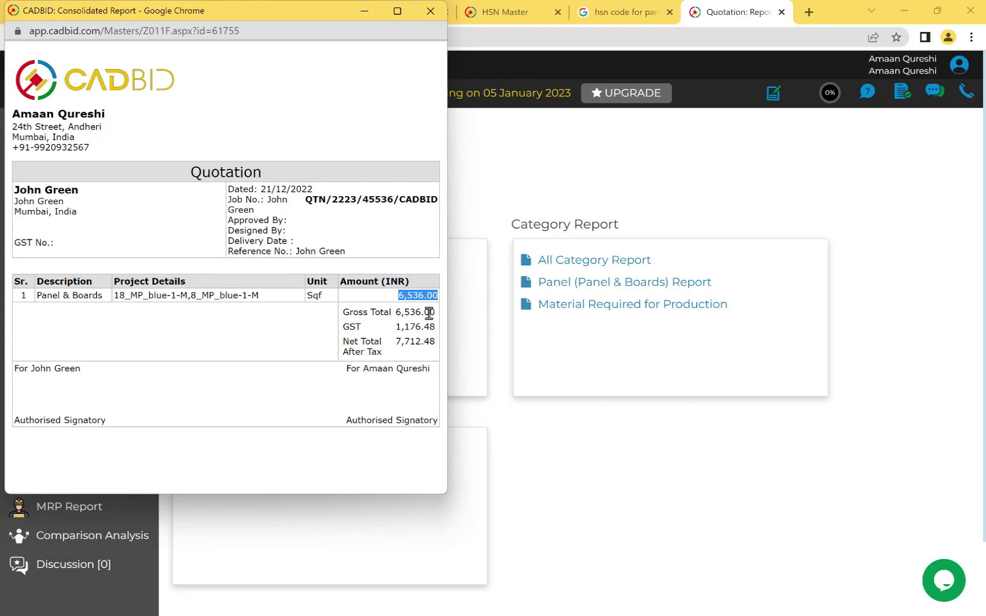
pyautogui.moveTo(397, 326); pyautogui.dragTo(432, 327)
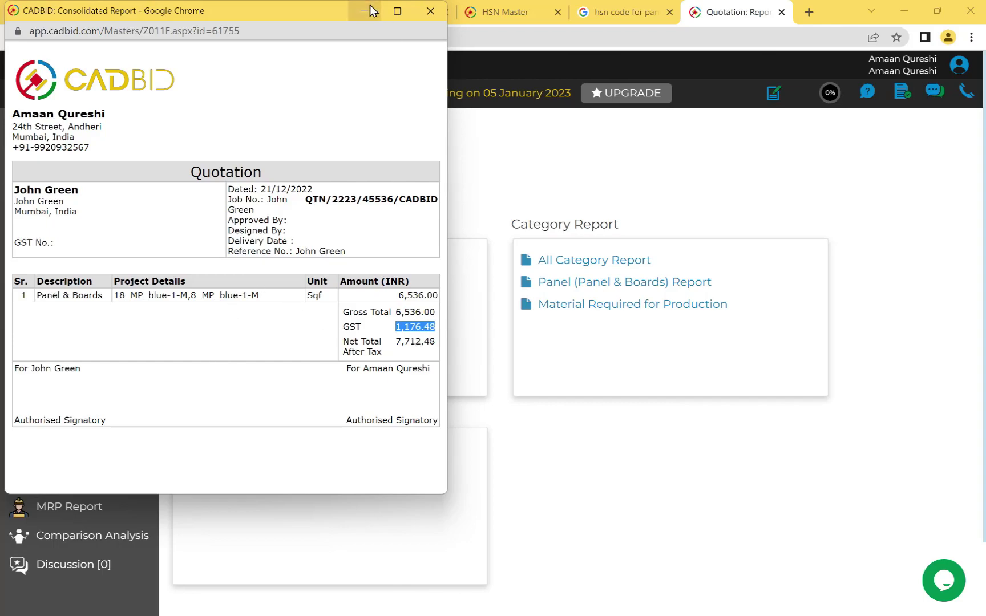
# Open the All Category Report at full size and review its panel quantities, prices and taxes.
pyautogui.click(591, 262)
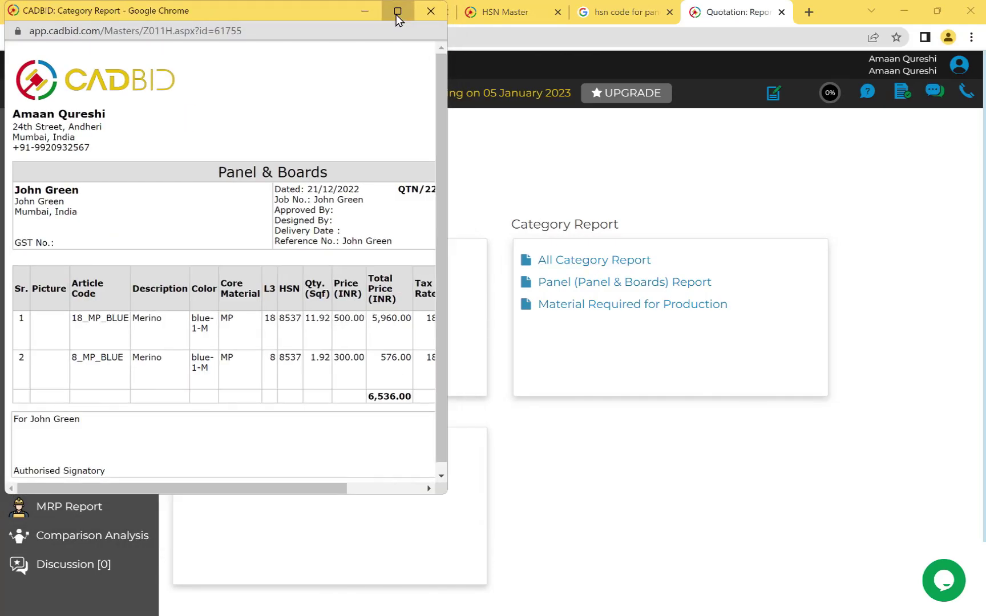
pyautogui.click(396, 12)
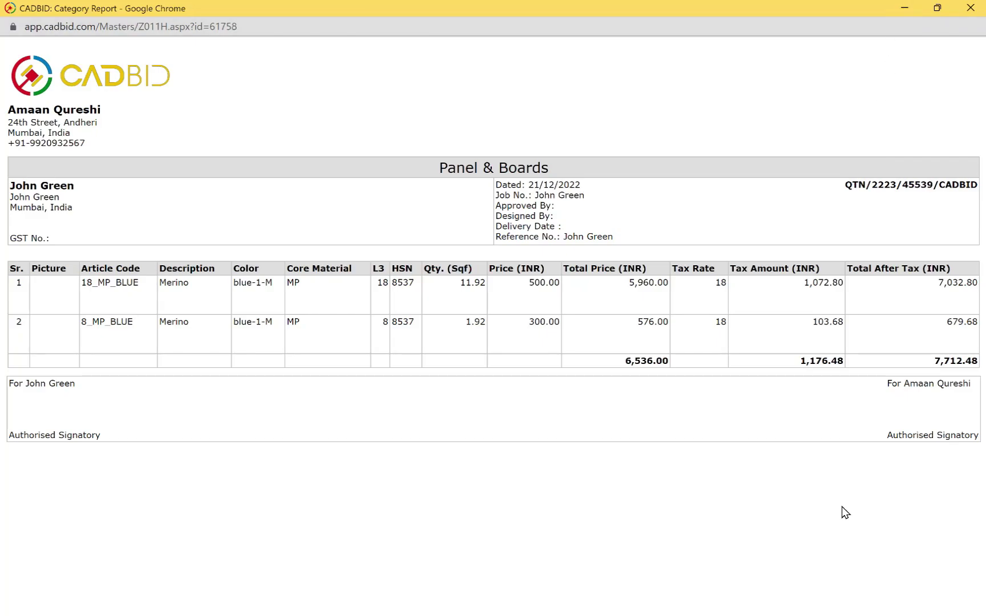
pyautogui.click(904, 9)
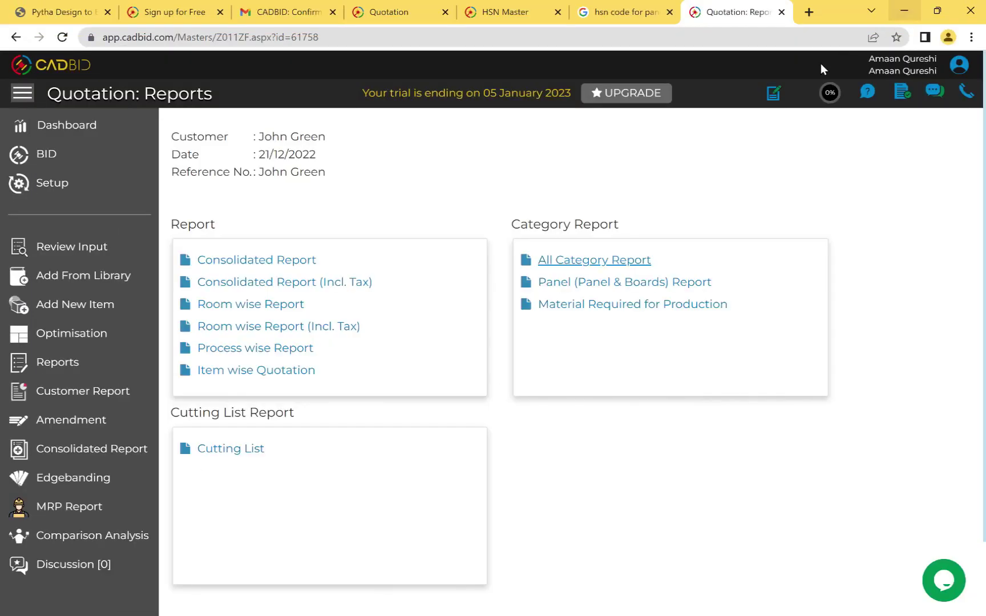
# Open the Item wise Quotation, review the Finger Pull Cabinet's name and price, and return to Pytha.
pyautogui.click(302, 371)
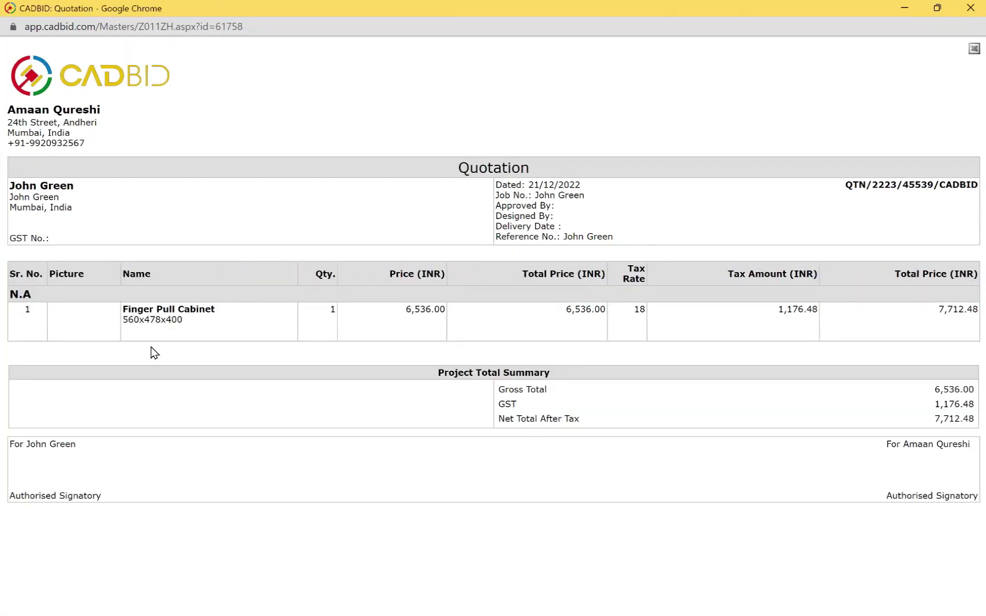
pyautogui.moveTo(122, 310); pyautogui.dragTo(216, 311)
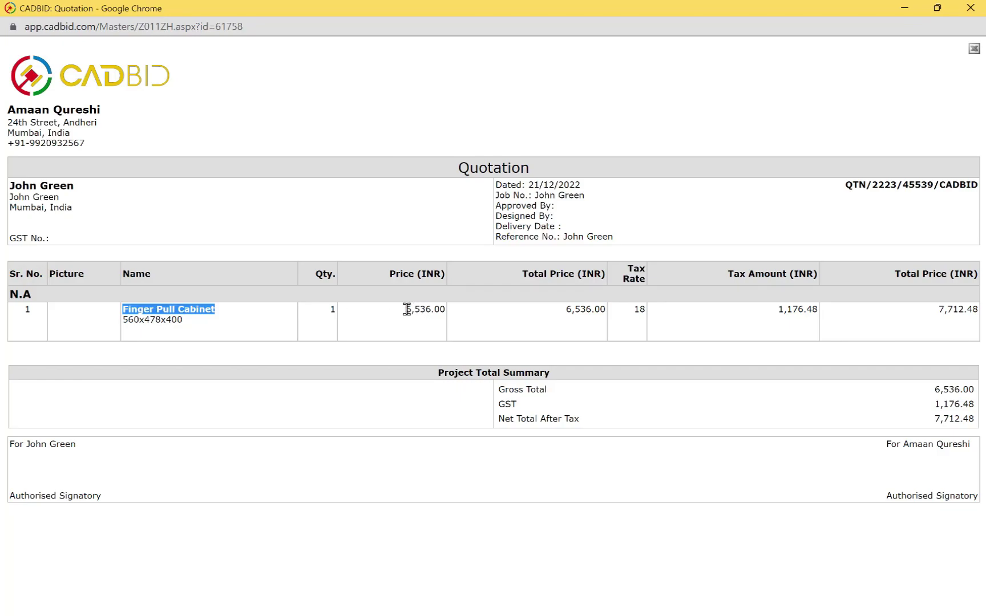
pyautogui.moveTo(407, 310); pyautogui.dragTo(446, 309)
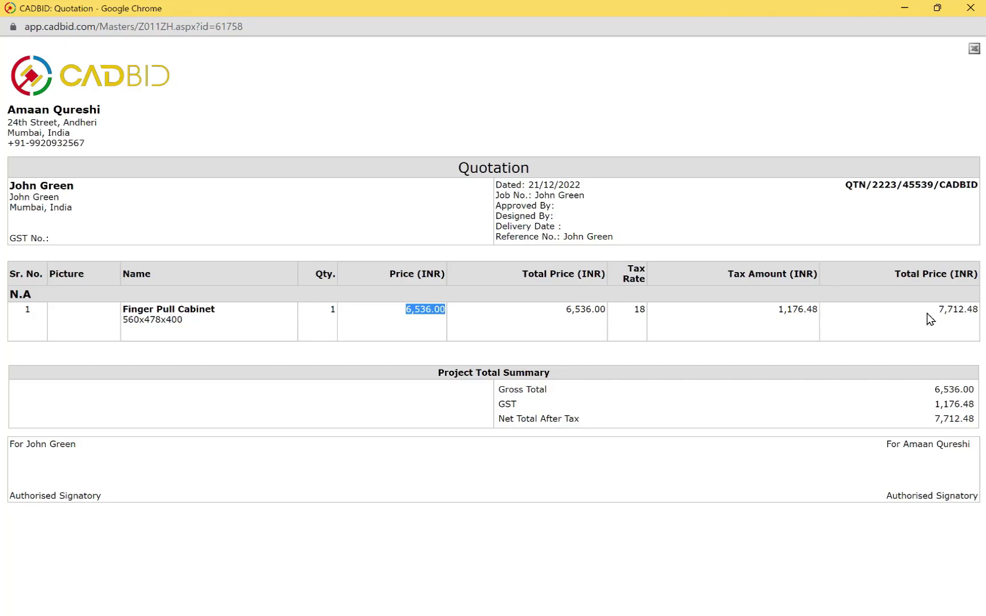
pyautogui.click(904, 8)
pyautogui.click(904, 10)
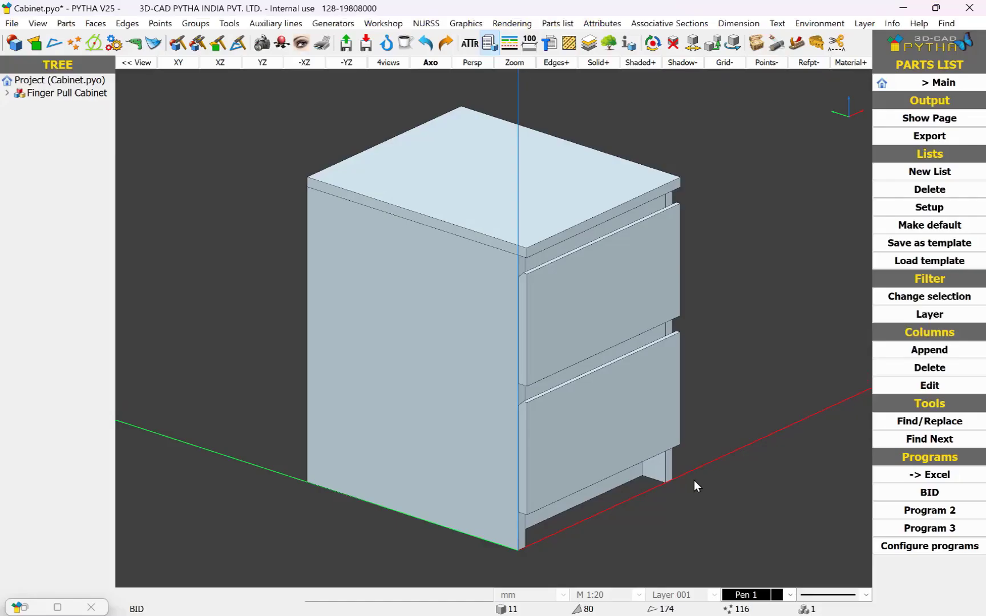
# Copy the entire Finger Pull Cabinet along the X direction, clear of the original, and show the model in the XY top view.
pyautogui.rightClick(623, 154)
pyautogui.click(645, 169)
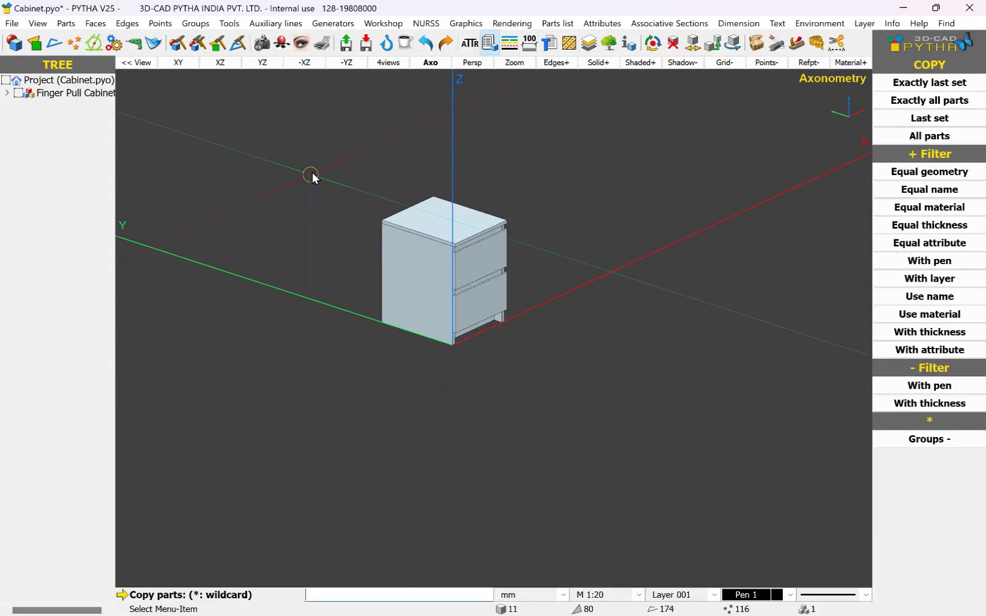
pyautogui.moveTo(249, 168); pyautogui.dragTo(573, 394)
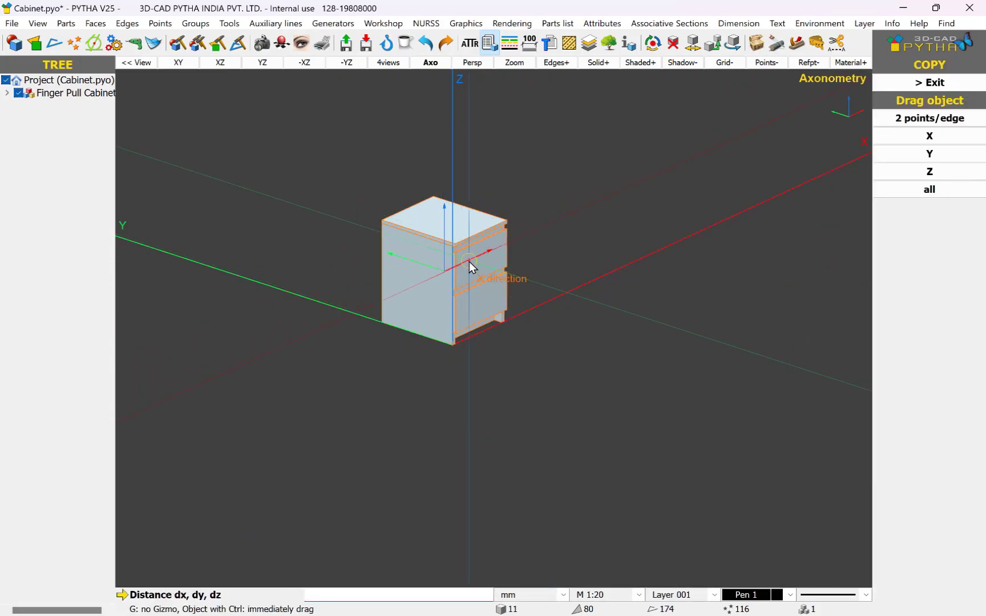
pyautogui.moveTo(469, 263); pyautogui.dragTo(637, 198)
pyautogui.click(637, 198)
pyautogui.press('Escape')
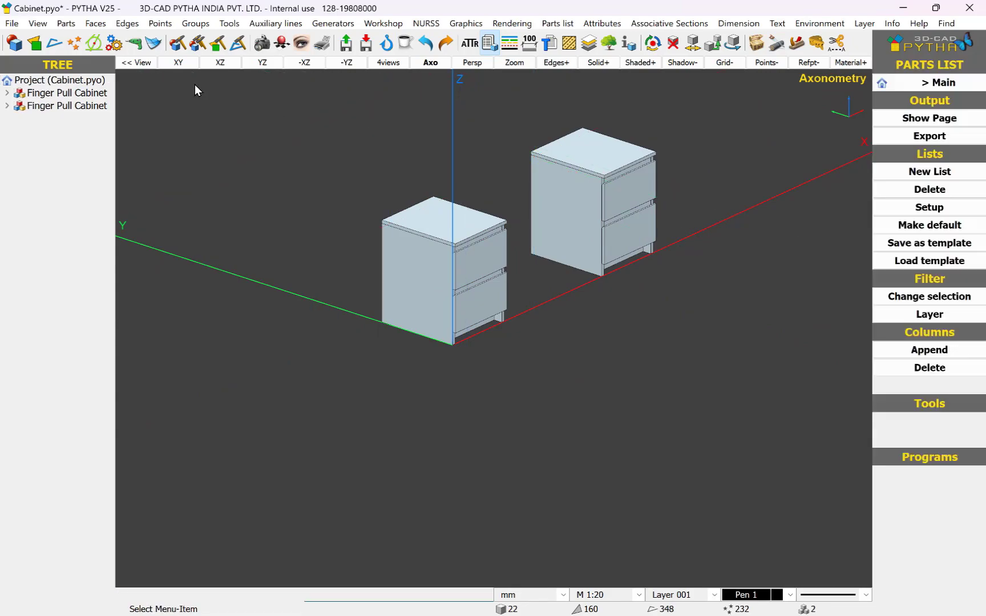
pyautogui.click(188, 63)
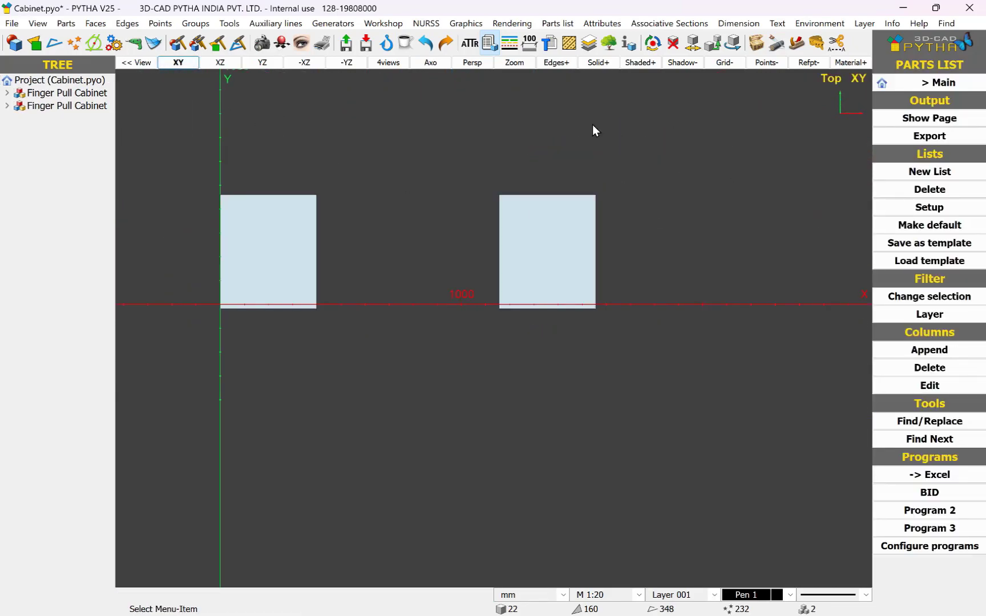
# Extend the copied Finger Pull Cabinet's far side by 300 mm along X and show the model in the axonometric view.
pyautogui.rightClick(593, 124)
pyautogui.click(633, 276)
pyautogui.click(674, 382)
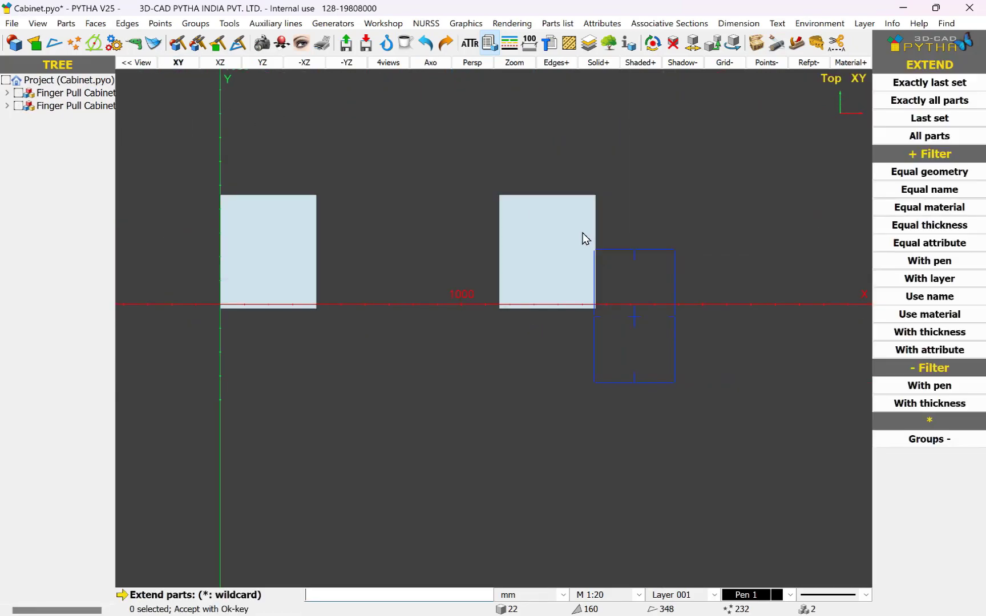
pyautogui.click(557, 177)
pyautogui.click(674, 398)
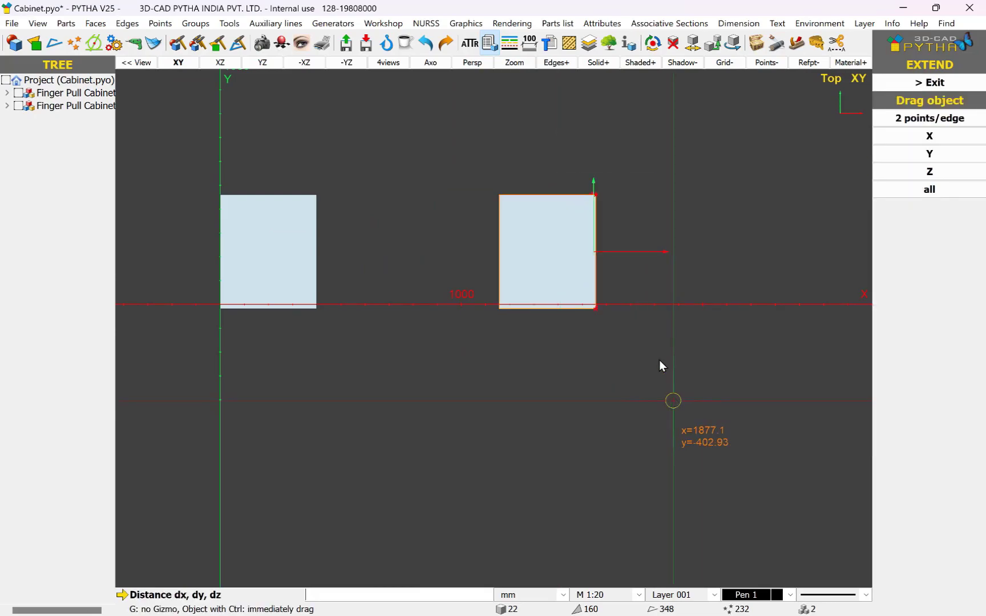
pyautogui.write('300')
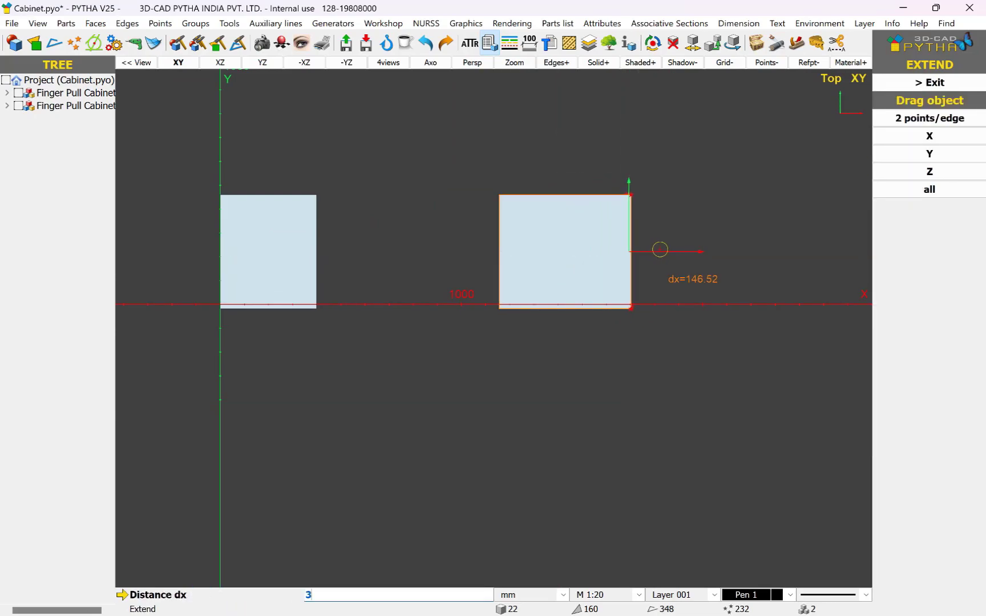
pyautogui.press('Return')
pyautogui.press('Escape')
pyautogui.press('F5')
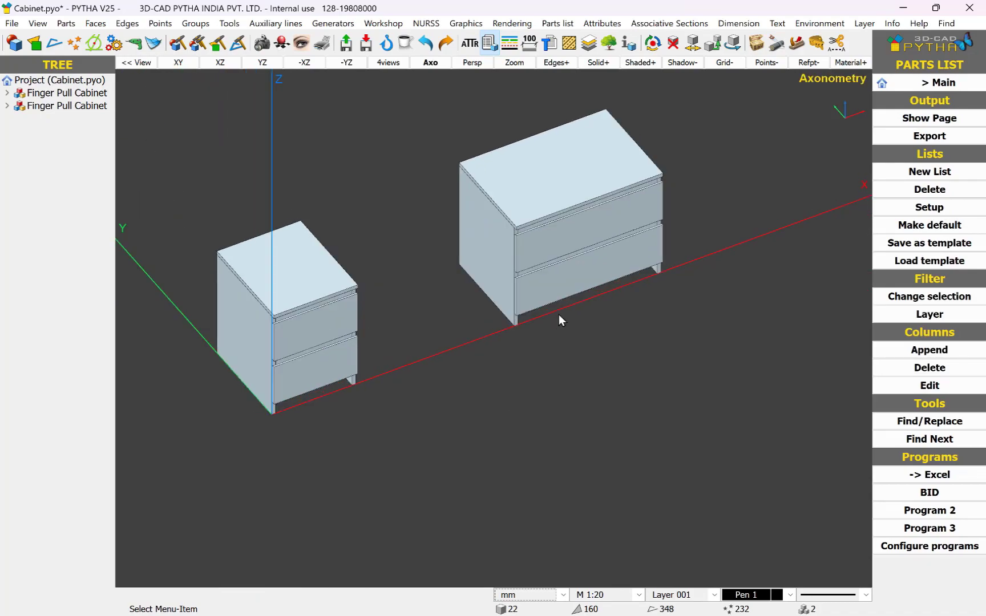
pyautogui.scroll(2, 603, 352)
pyautogui.scroll(1, 594, 358)
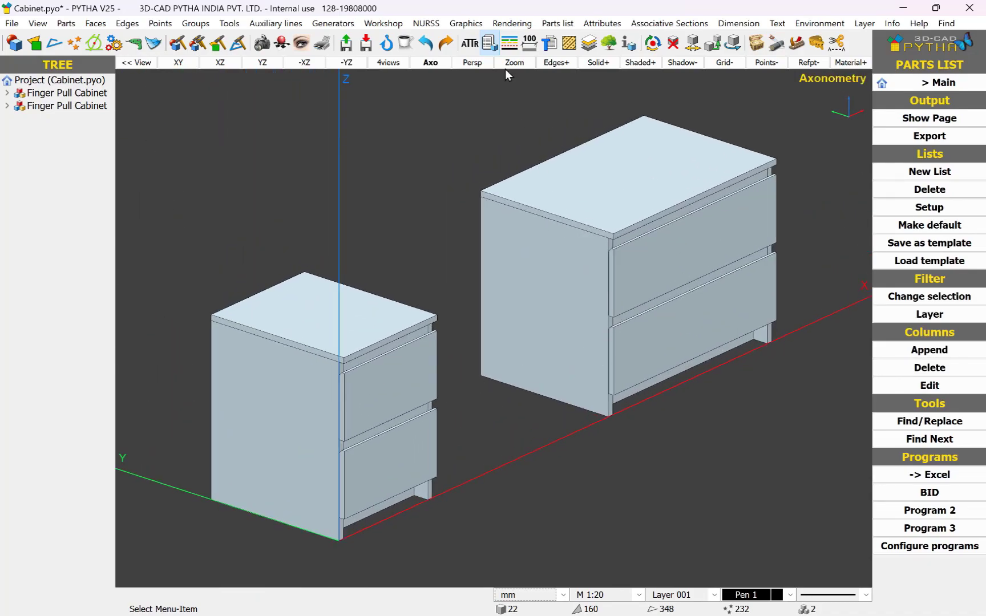
# Create a new parts list covering exactly all parts of both cabinets from the CadBid.pylist template.
pyautogui.click(490, 46)
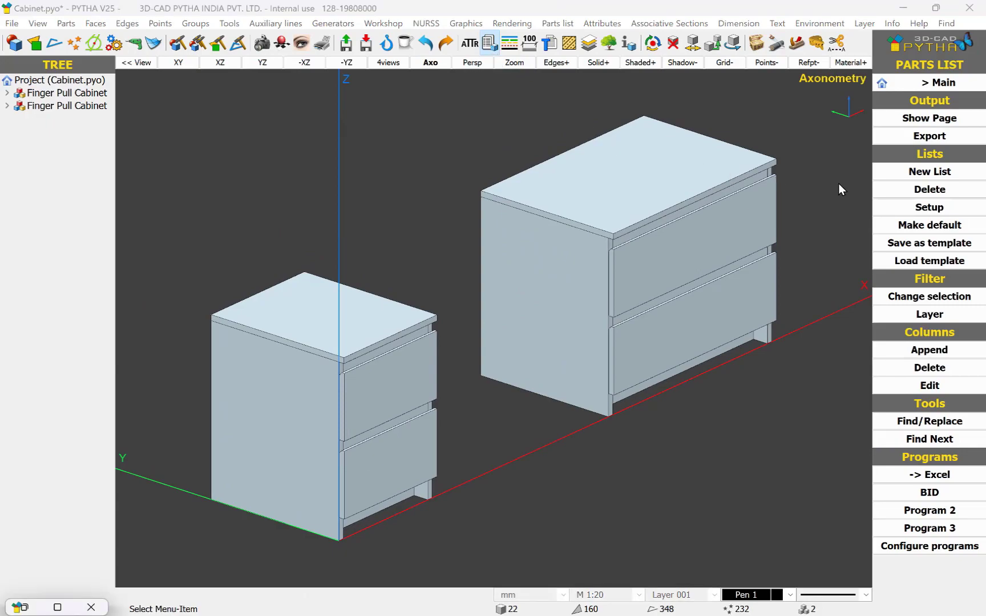
pyautogui.click(907, 173)
pyautogui.press('Return')
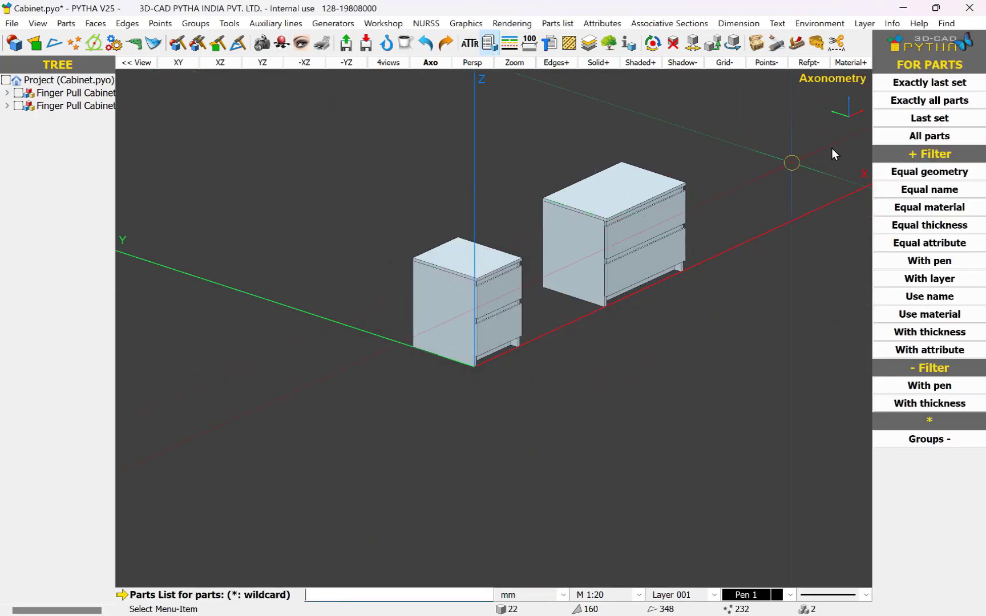
pyautogui.click(942, 104)
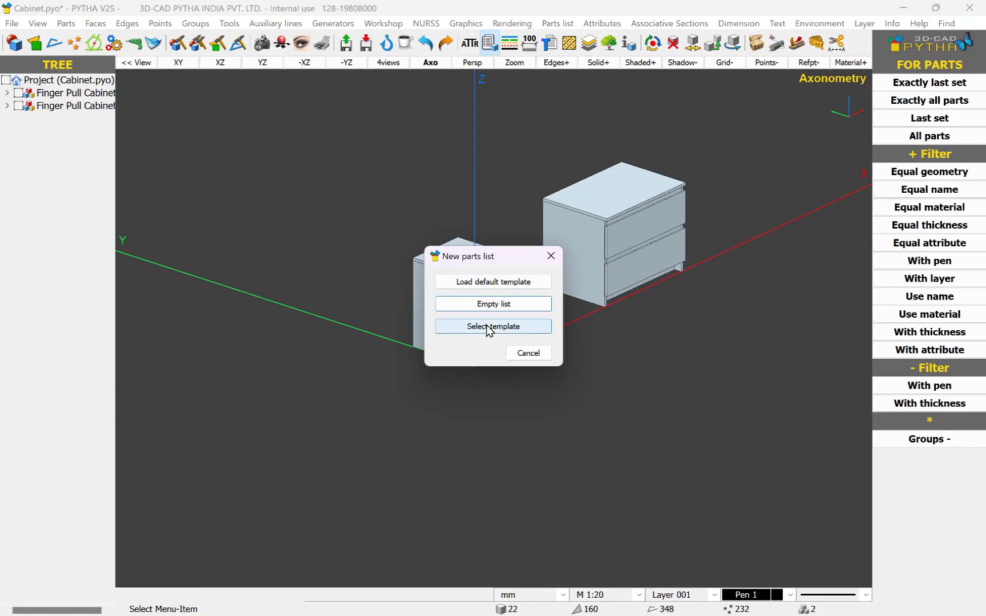
pyautogui.click(488, 328)
pyautogui.click(371, 245)
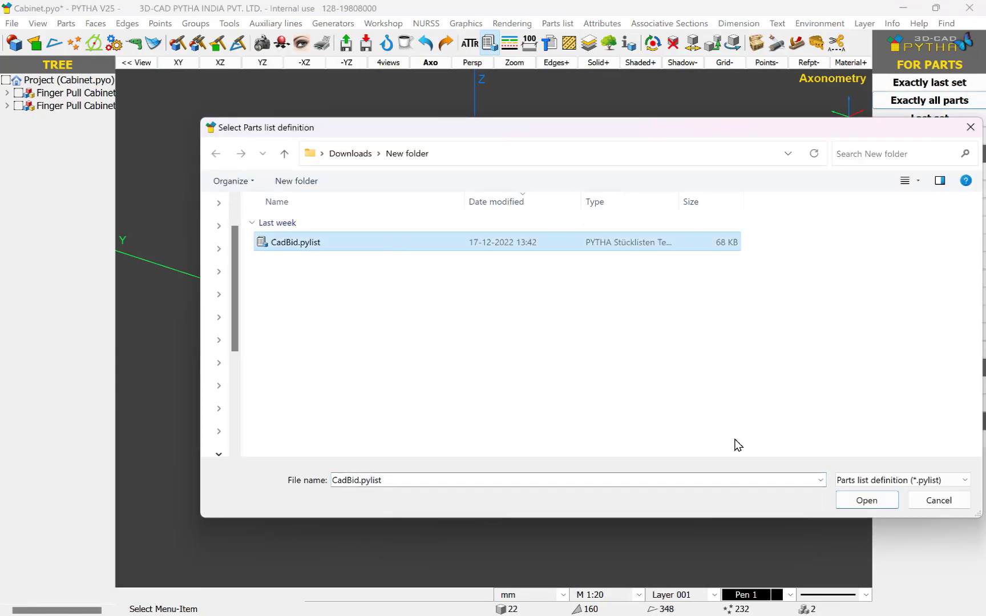
pyautogui.click(865, 501)
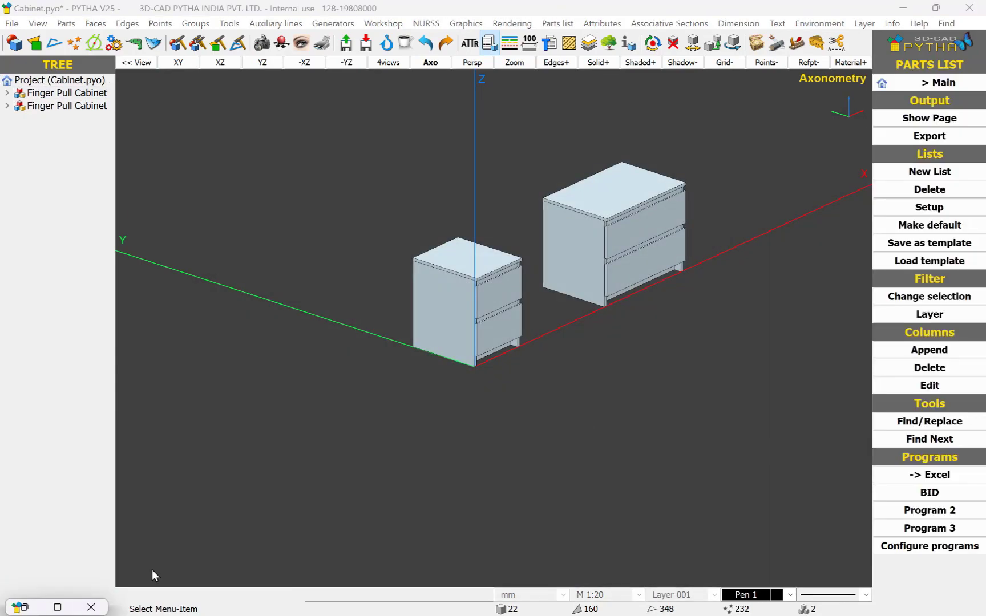
# Check the CadBid_V1.4 parts list at full size and export it to a CADBID quotation with the BID program.
pyautogui.click(58, 607)
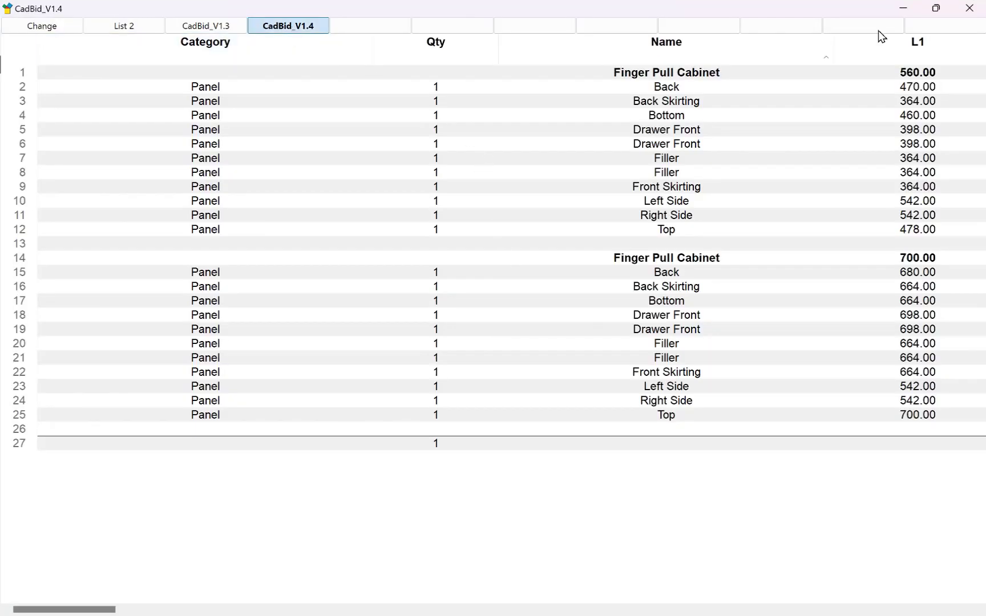
pyautogui.click(936, 8)
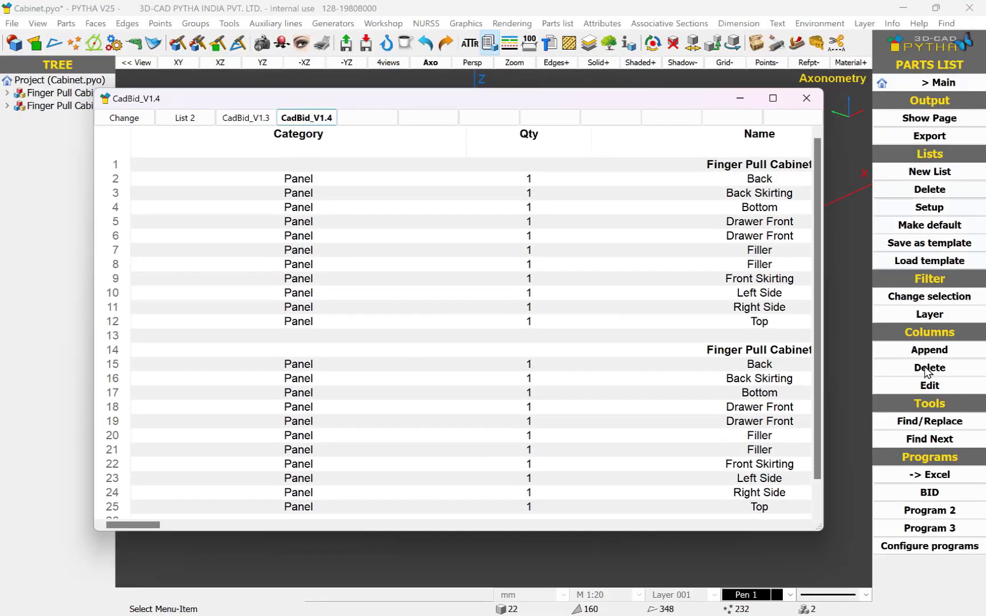
pyautogui.click(939, 494)
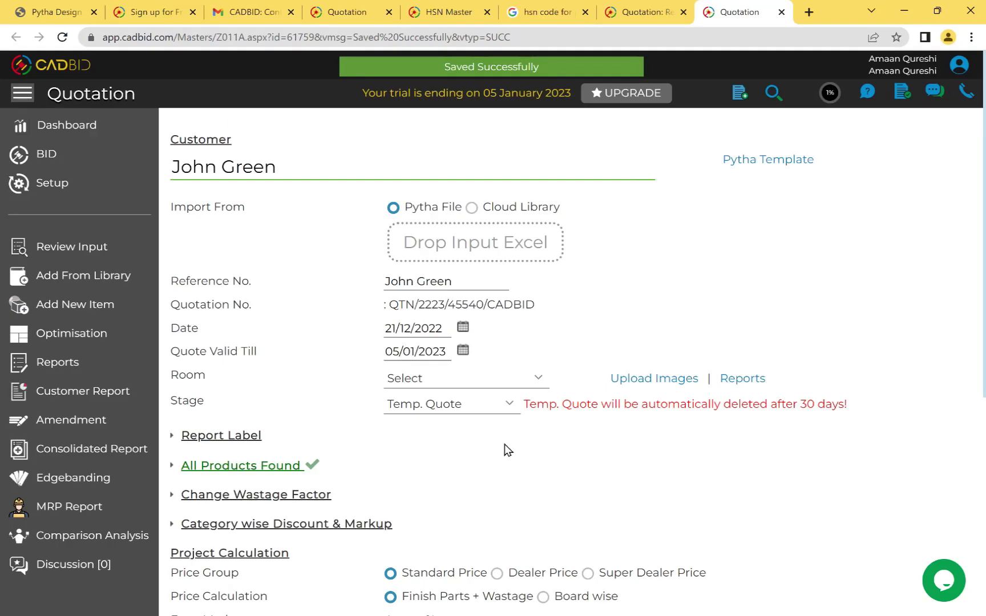
# Examine the new quotation's project calculation down to the Net Total After Tax.
pyautogui.scroll(-6, 504, 449)
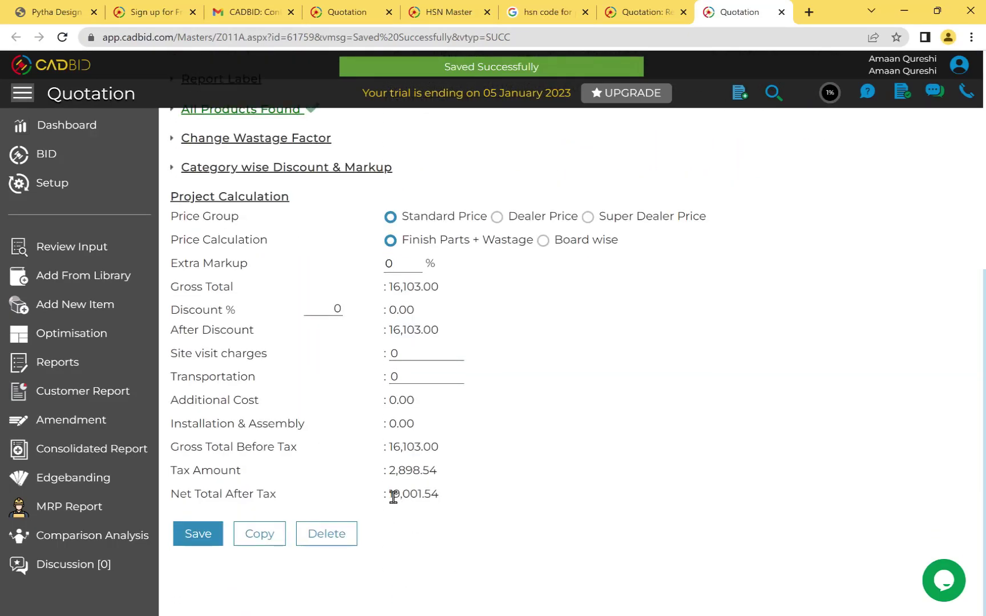
pyautogui.moveTo(392, 496); pyautogui.dragTo(443, 501)
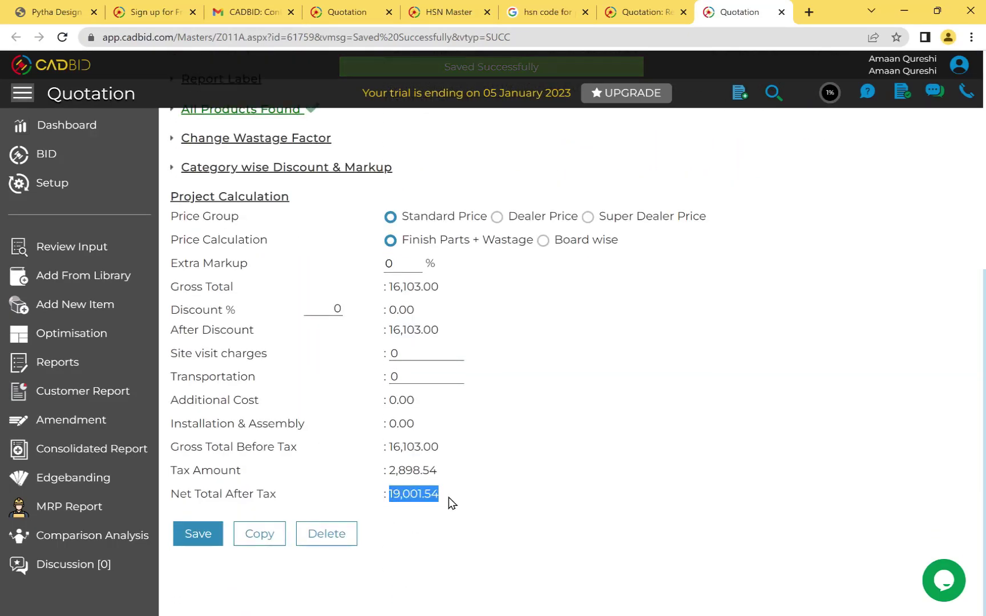
pyautogui.click(452, 503)
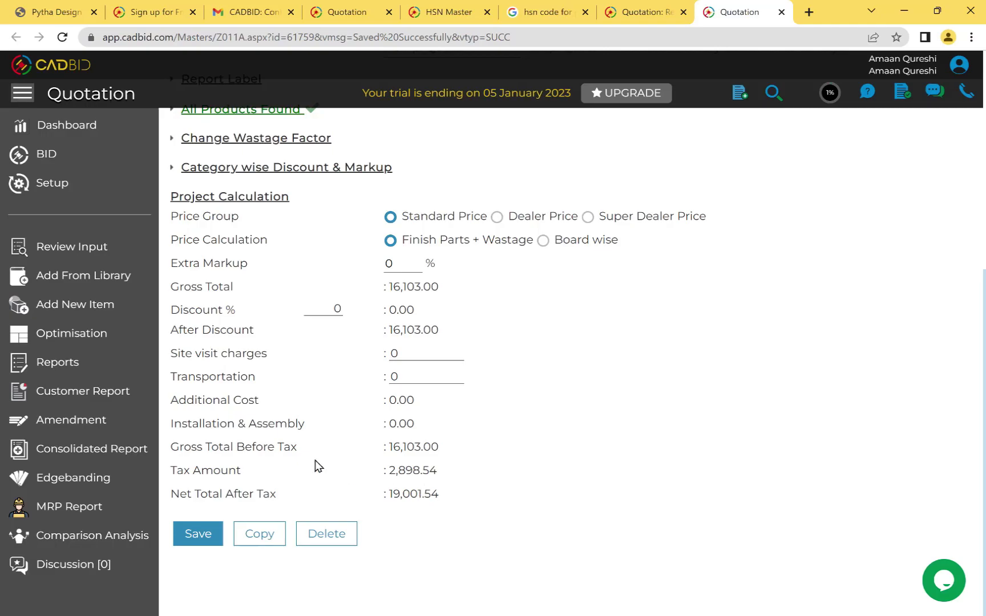
# Open the quotation's Item wise Quotation at full size, review both cabinets' prices and taxes, and put the report away.
pyautogui.click(70, 366)
pyautogui.click(236, 371)
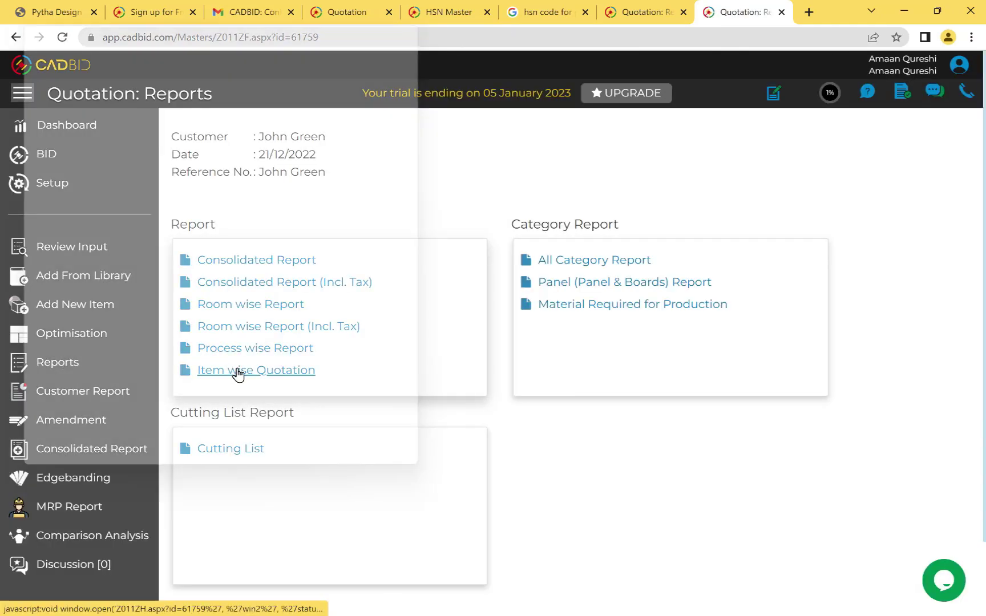
pyautogui.click(395, 11)
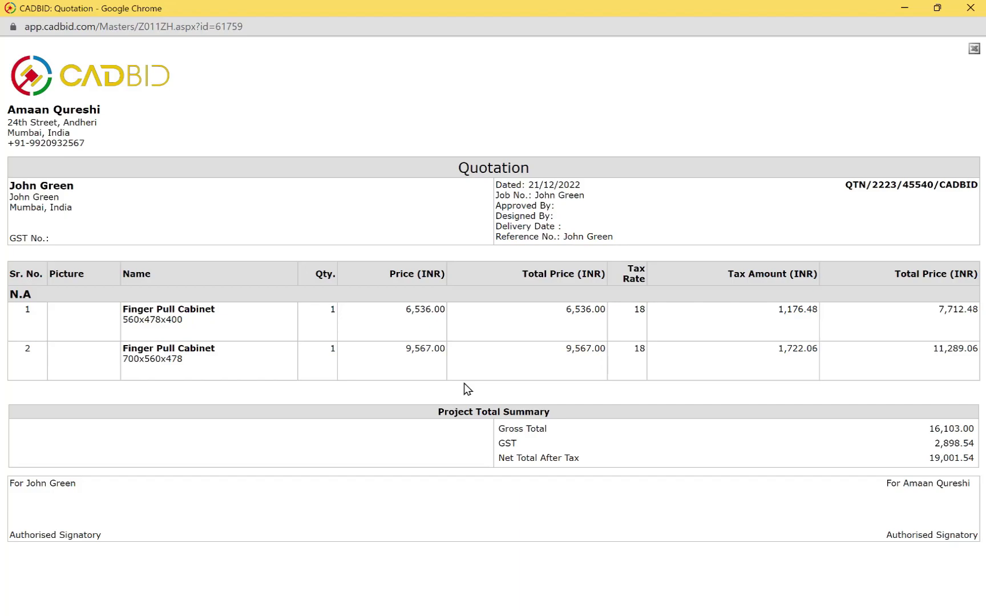
pyautogui.click(905, 8)
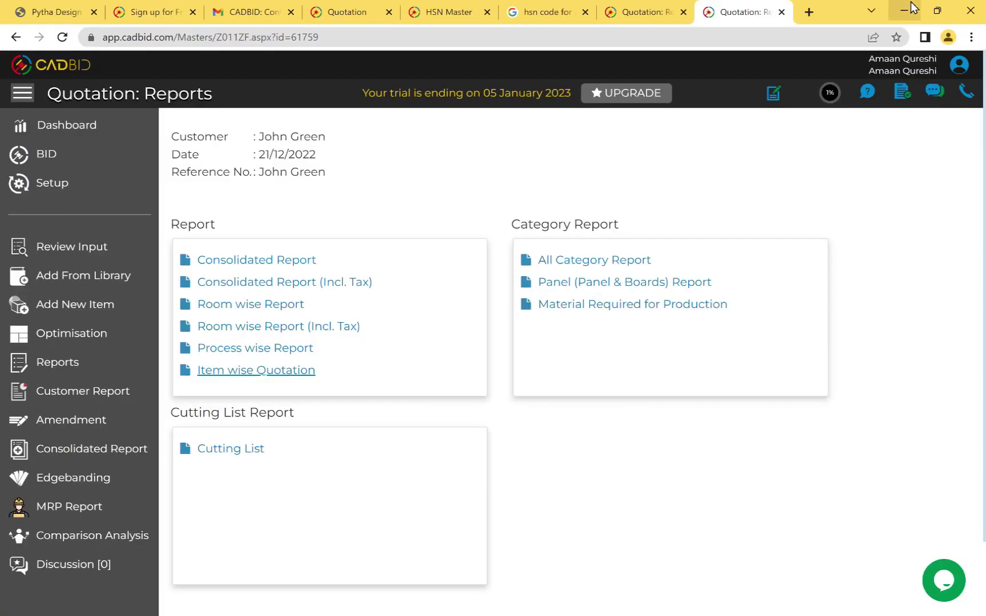
# Run the optimisation for the quotation and check the article codes and number of boards of the two materials.
pyautogui.click(46, 339)
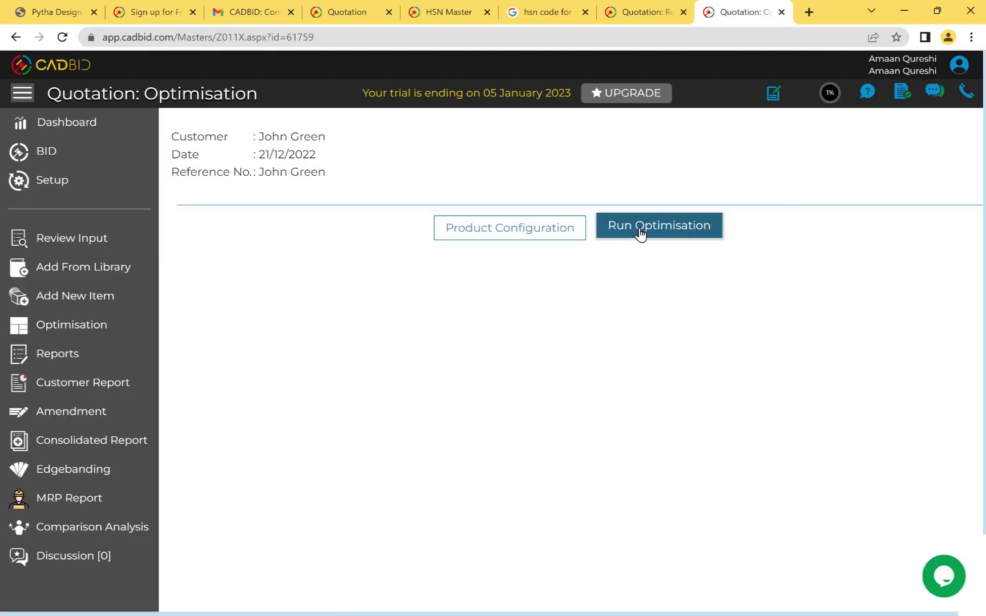
pyautogui.click(640, 231)
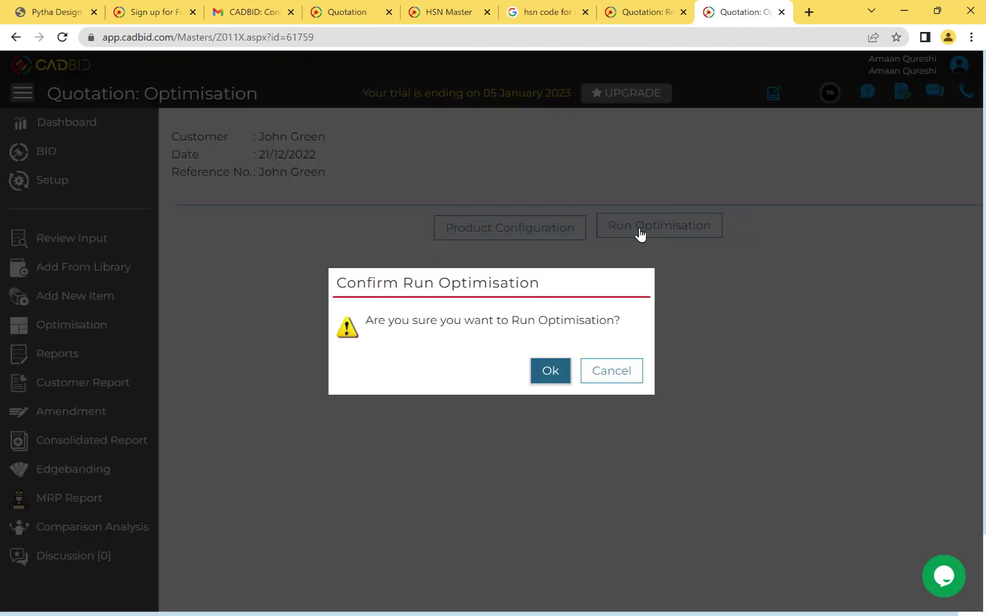
pyautogui.click(550, 374)
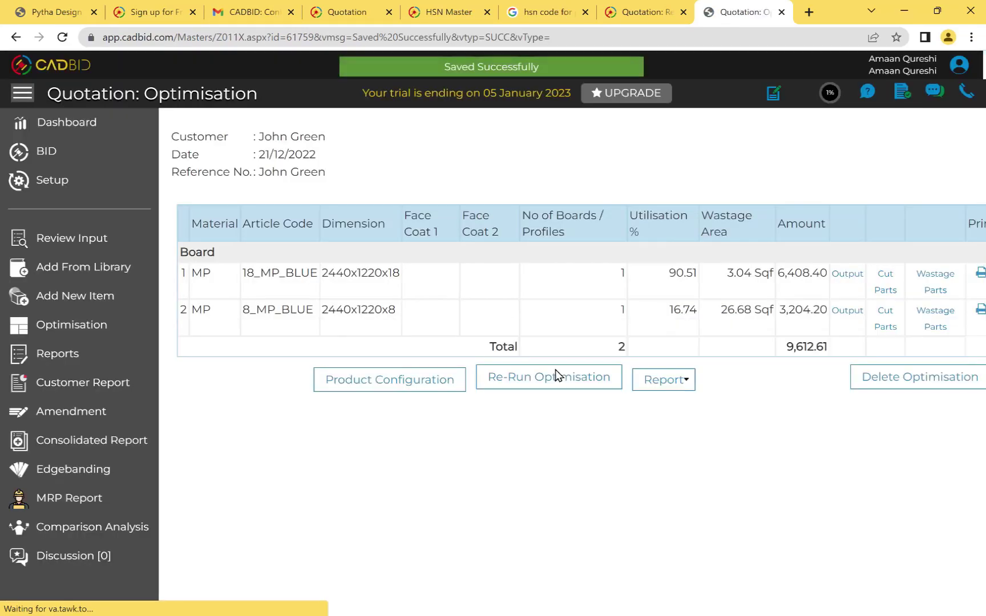
pyautogui.moveTo(254, 274); pyautogui.dragTo(328, 276)
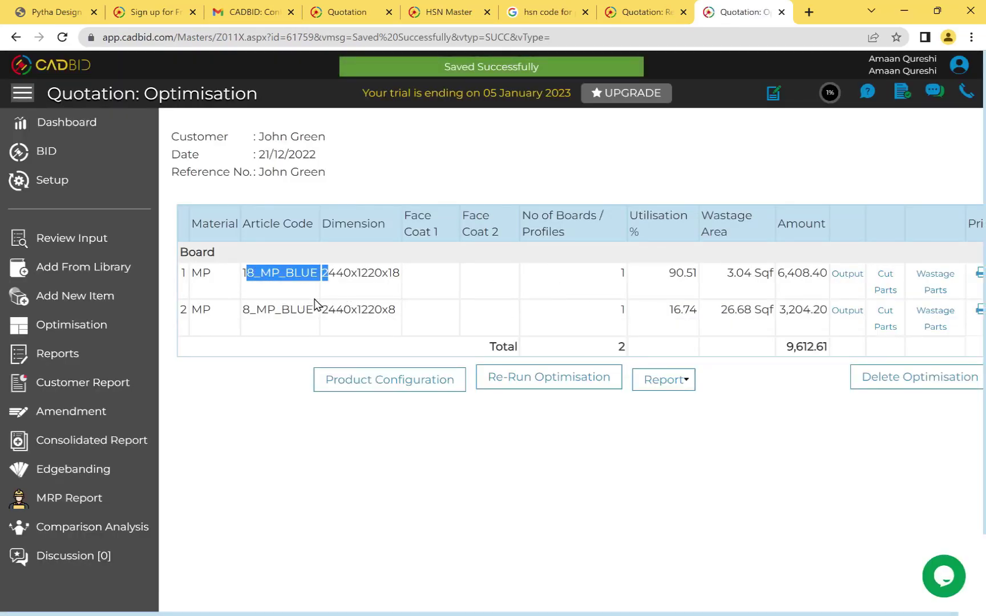
pyautogui.click(288, 311)
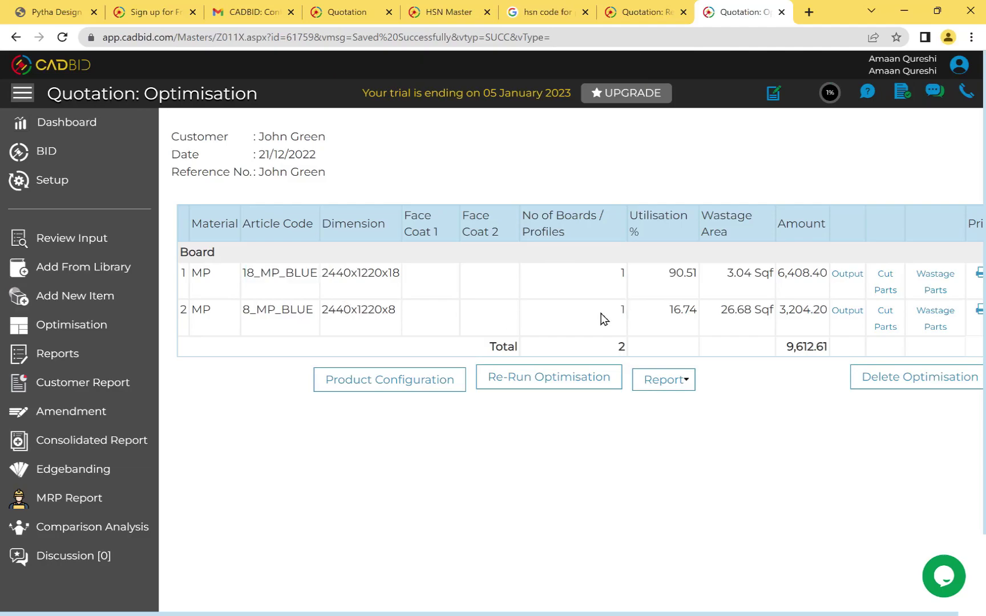
# Open the All Optimisation Output report, examine the board cutting layouts, cut parts and wastage parts, and close it.
pyautogui.click(671, 382)
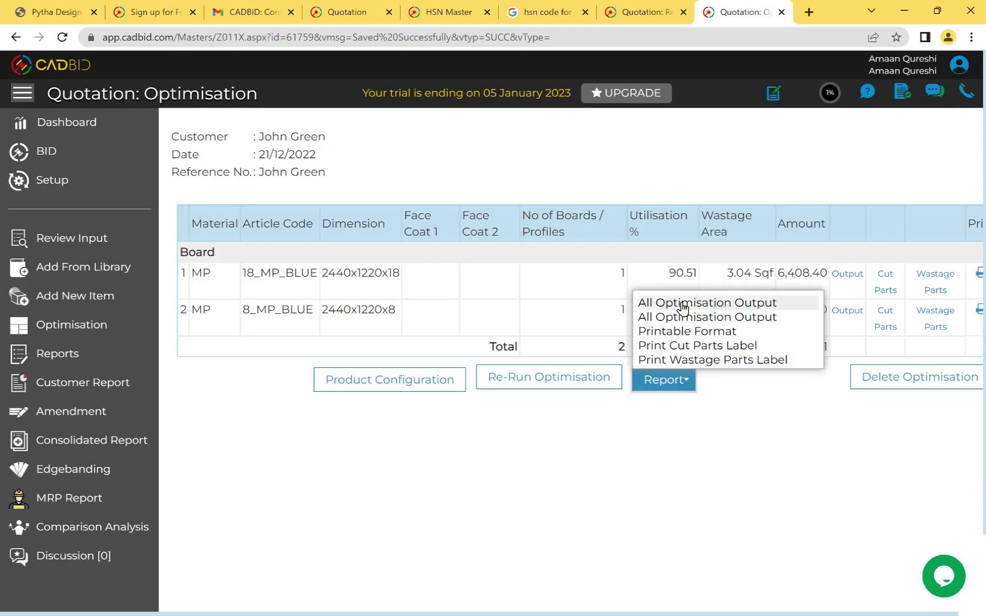
pyautogui.click(683, 304)
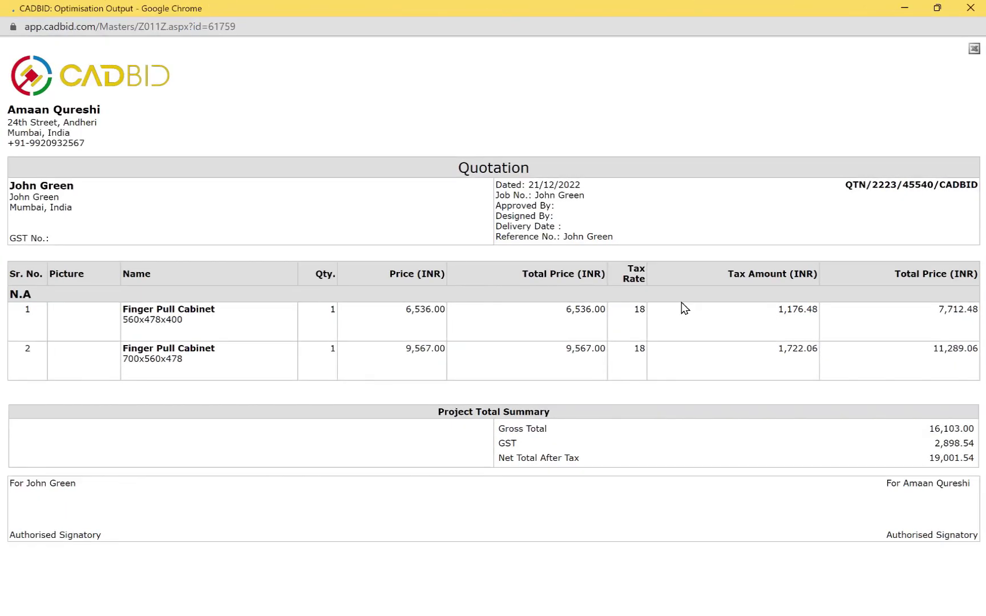
pyautogui.scroll(-3, 680, 301)
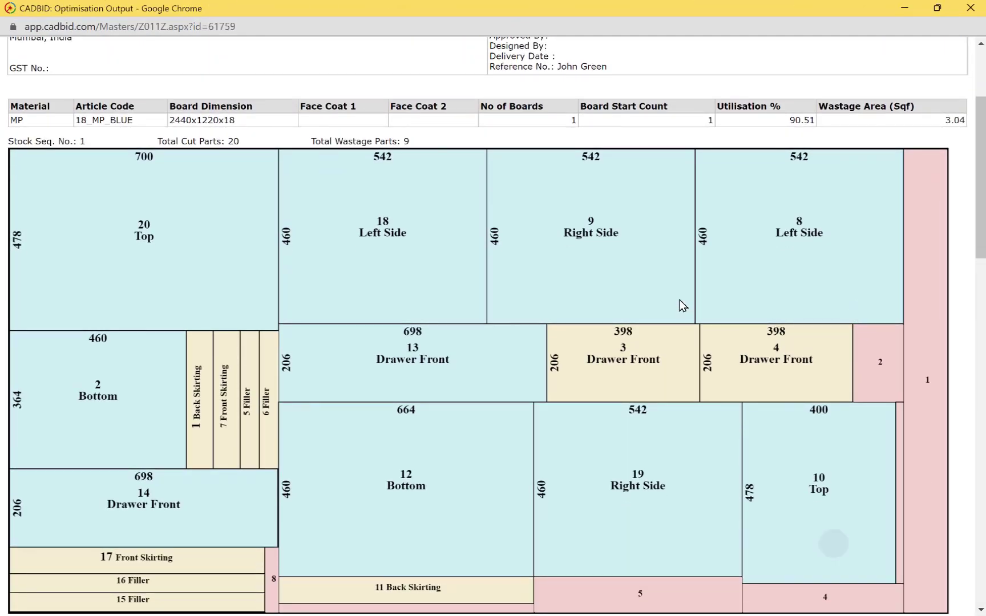
pyautogui.scroll(-2, 680, 301)
pyautogui.scroll(-16, 680, 300)
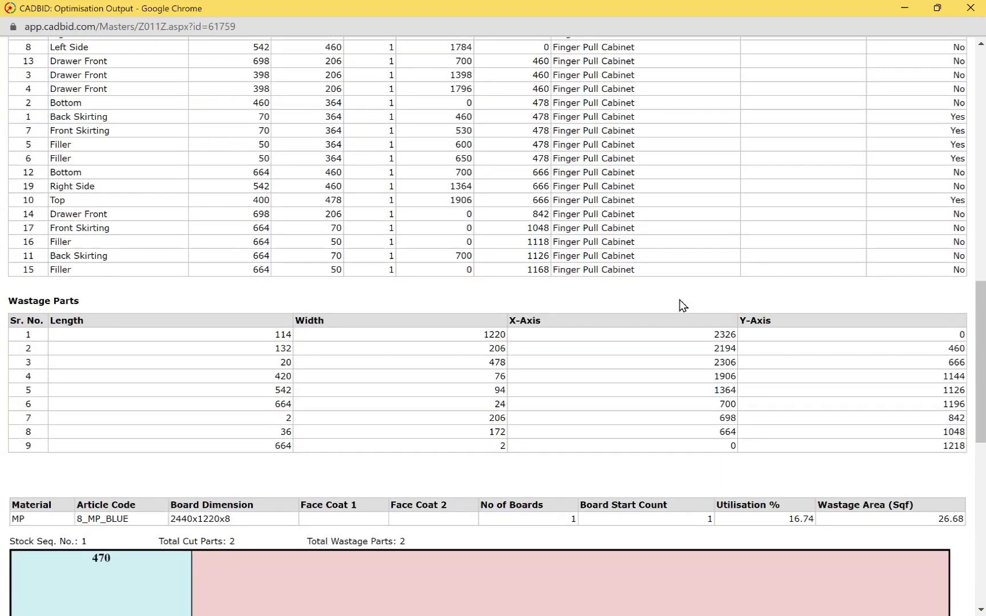
pyautogui.scroll(-3, 680, 300)
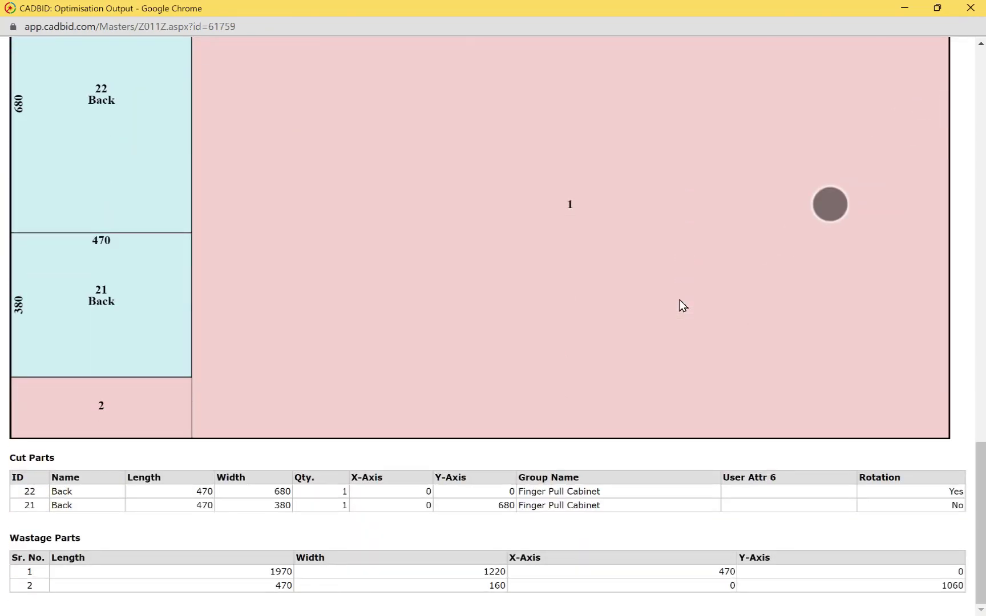
pyautogui.press('Home')
pyautogui.click(976, 7)
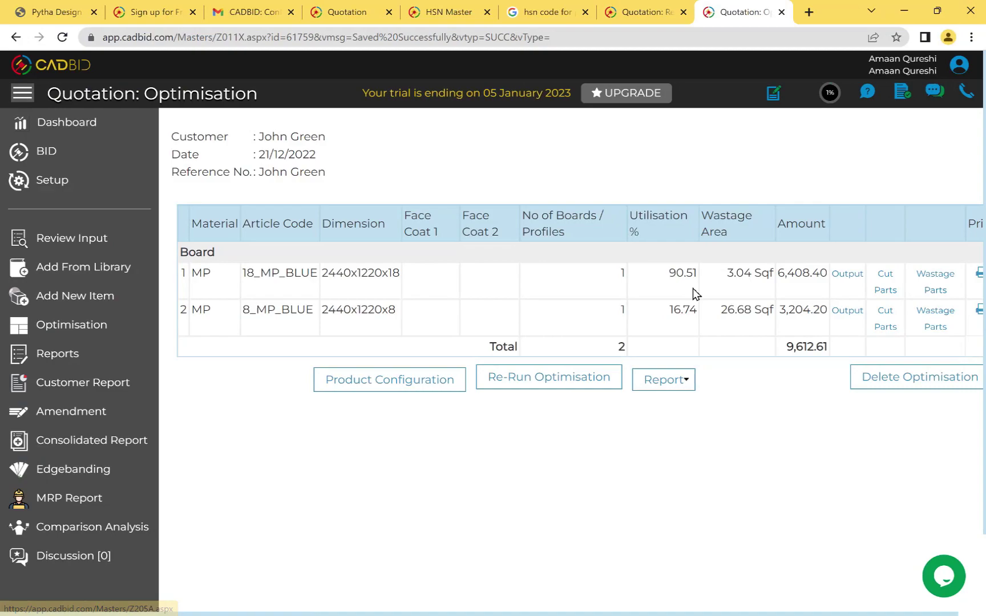
# Open the Print Cut Parts Label report and look through the labels of all cut parts.
pyautogui.click(665, 379)
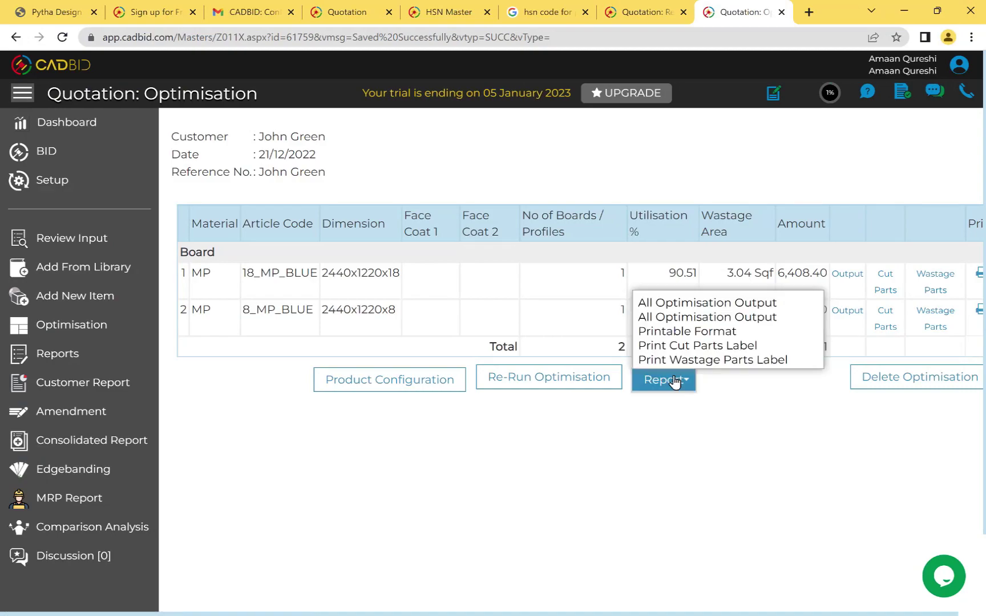
pyautogui.click(674, 346)
pyautogui.scroll(-1, 443, 285)
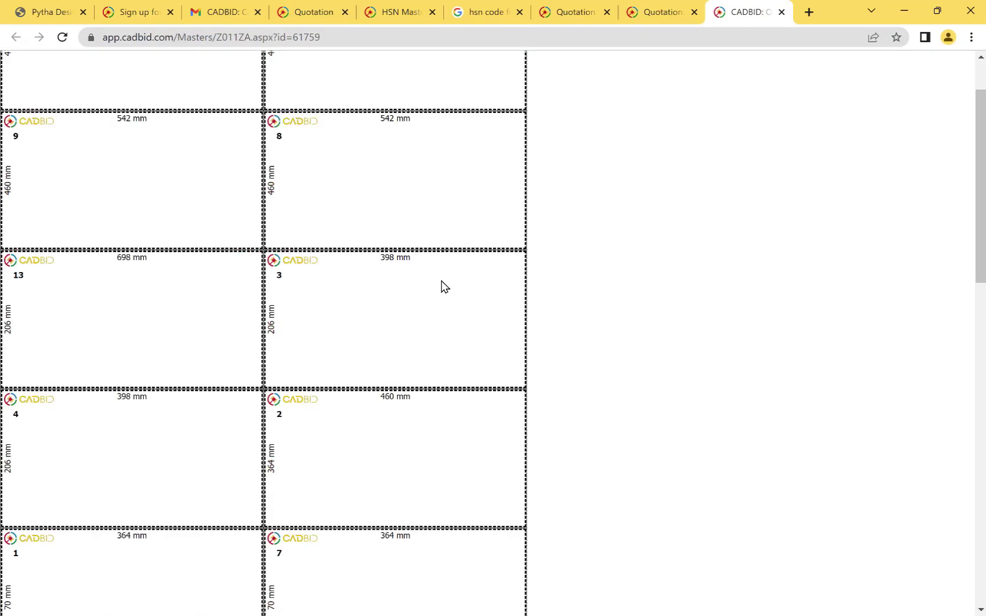
pyautogui.scroll(-14, 444, 286)
pyautogui.scroll(-3, 444, 287)
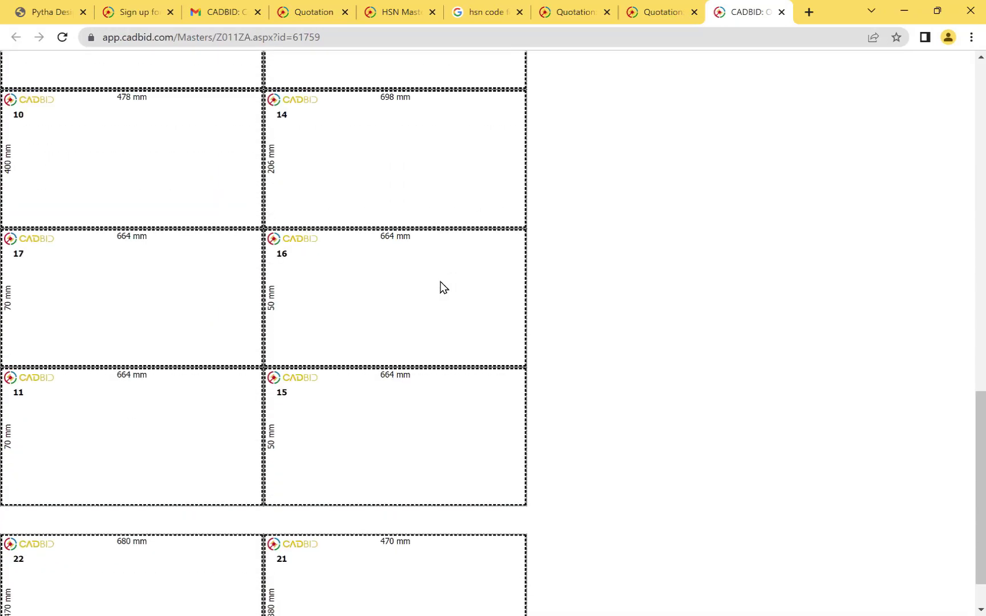
pyautogui.scroll(15, 443, 287)
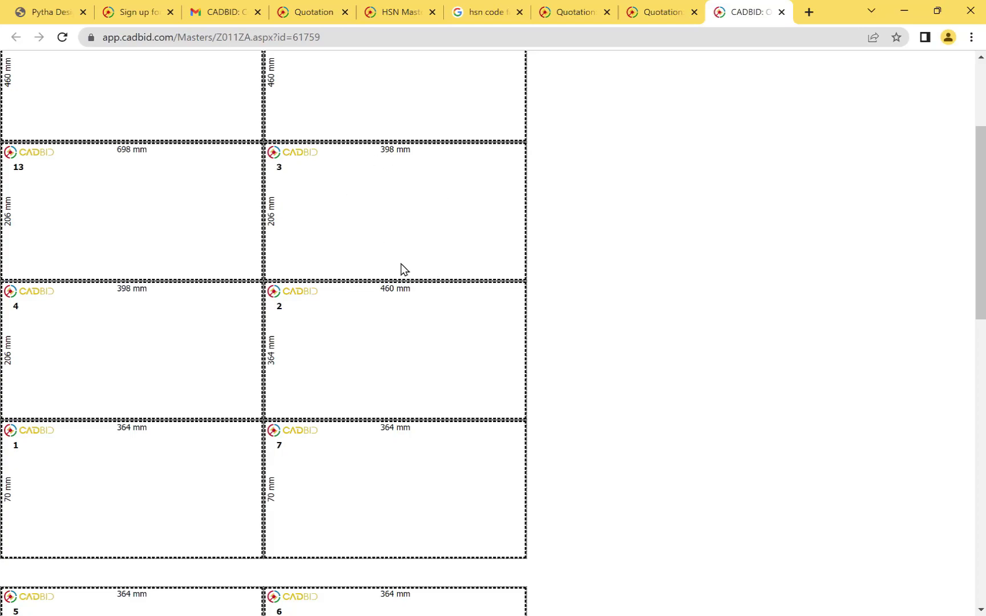
pyautogui.scroll(3, 404, 268)
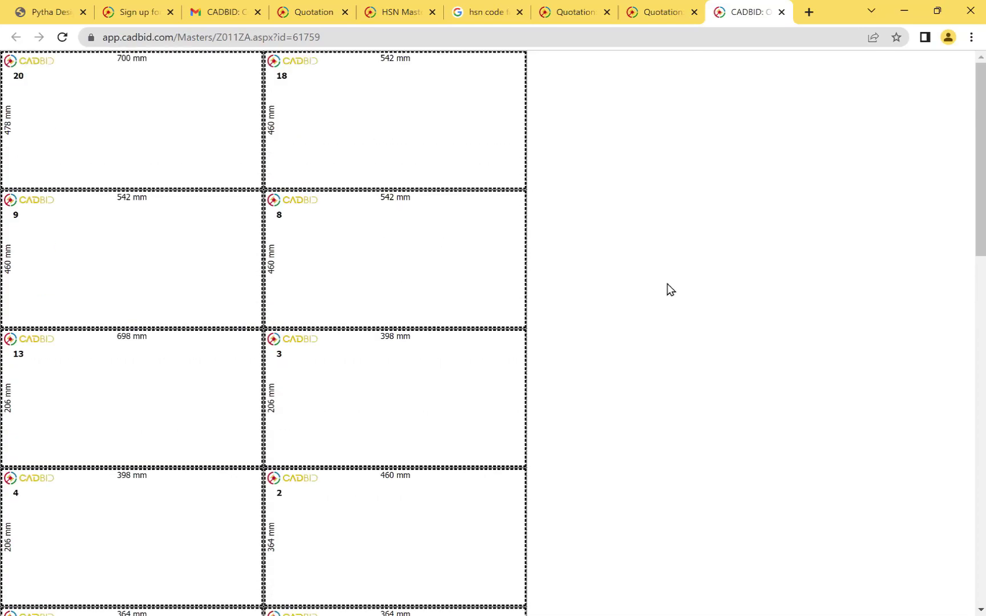